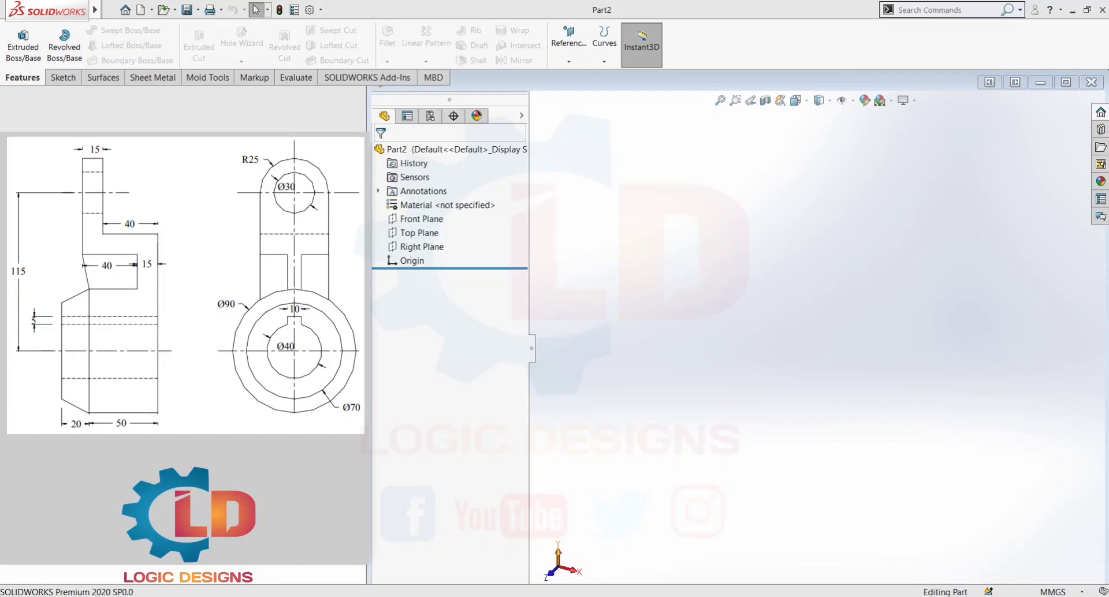
- Start a new sketch on the Front Plane
click(415, 221)
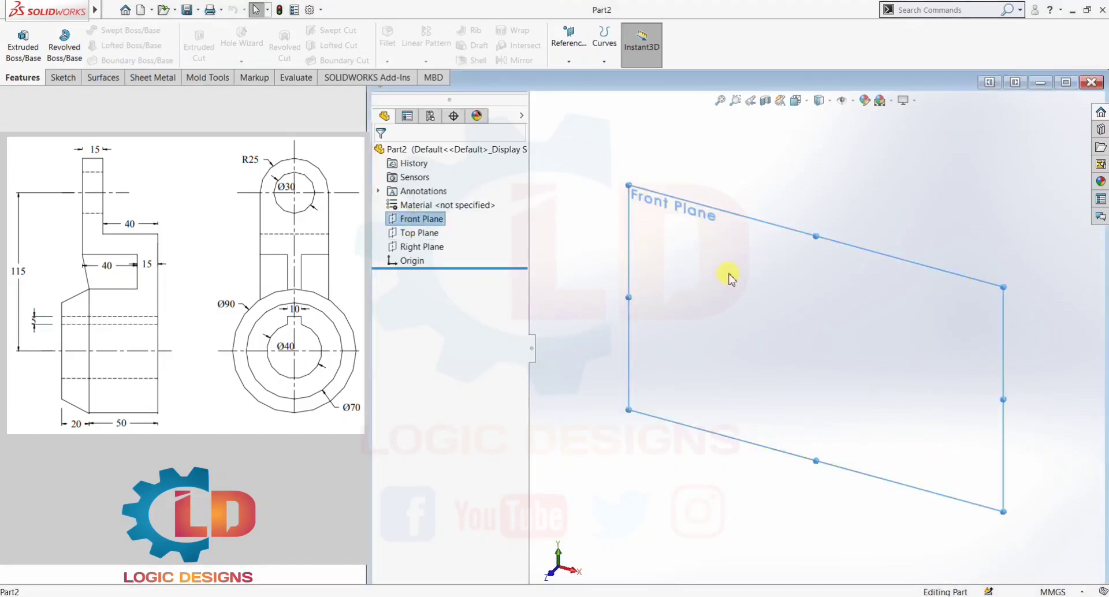
click(75, 78)
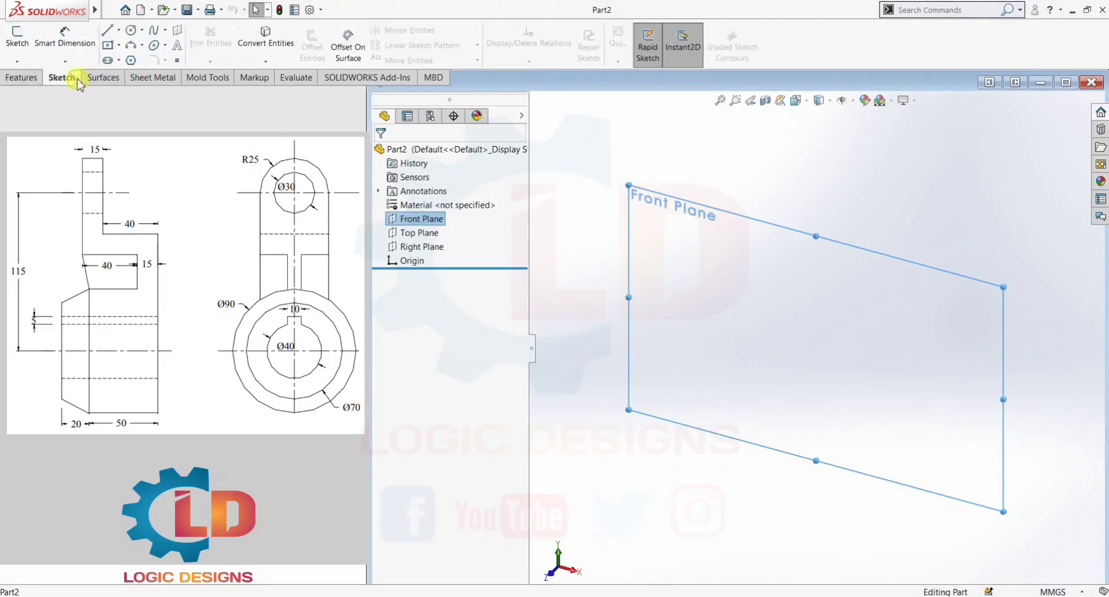
click(12, 41)
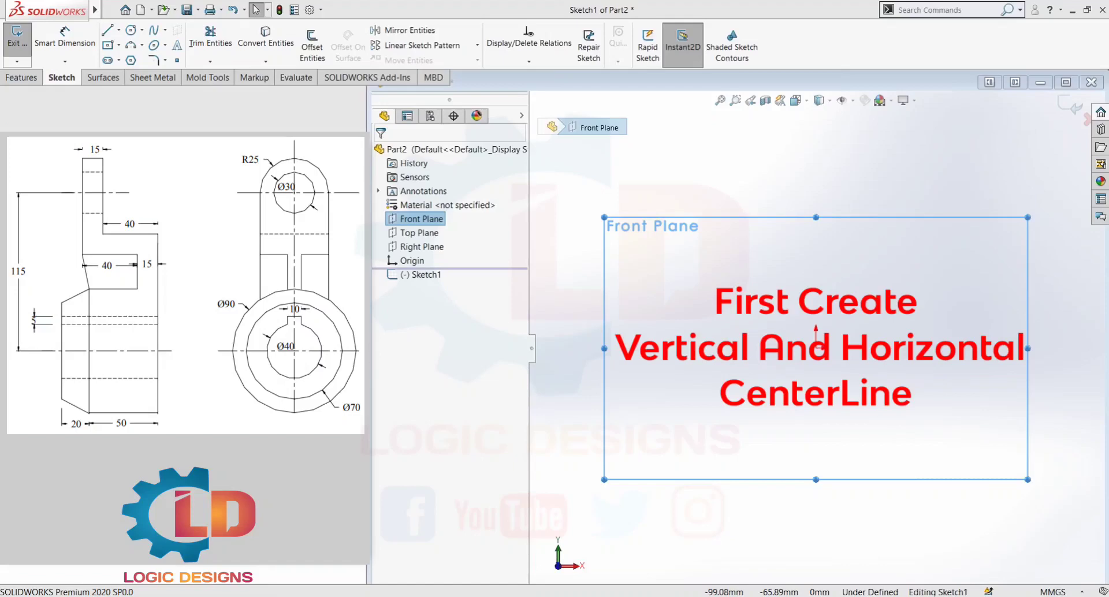
click(881, 328)
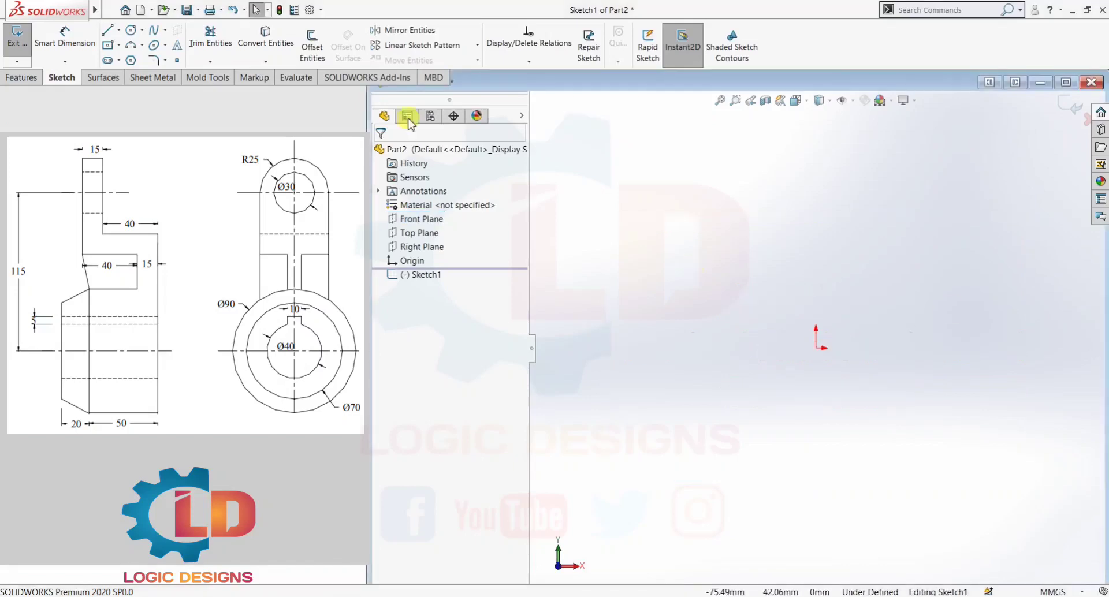
- Sketch a horizontal centerline about 113 mm long through the origin
click(118, 30)
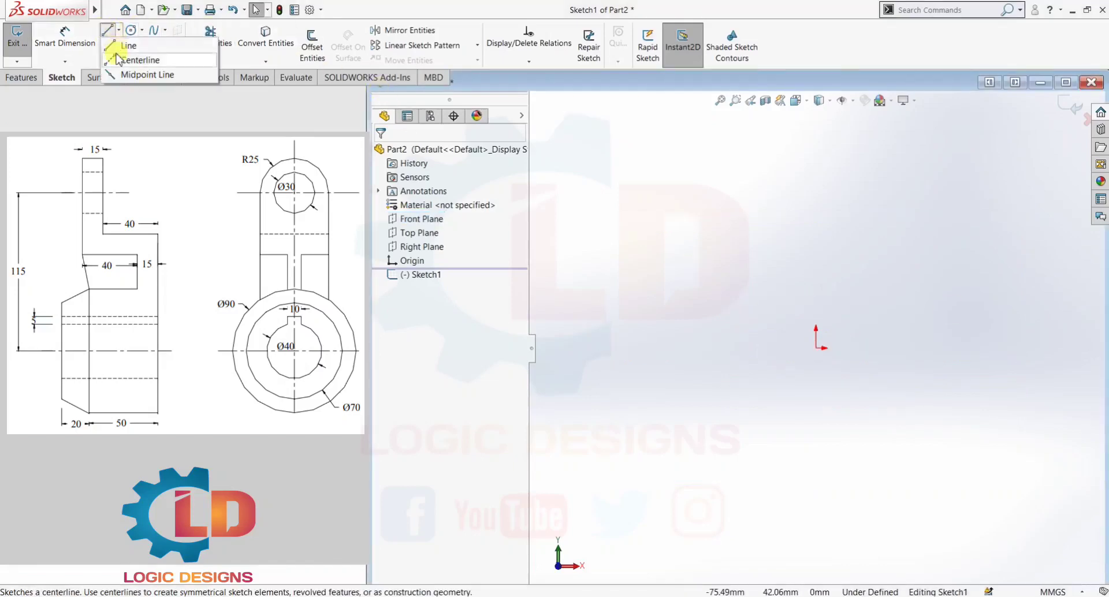
click(116, 54)
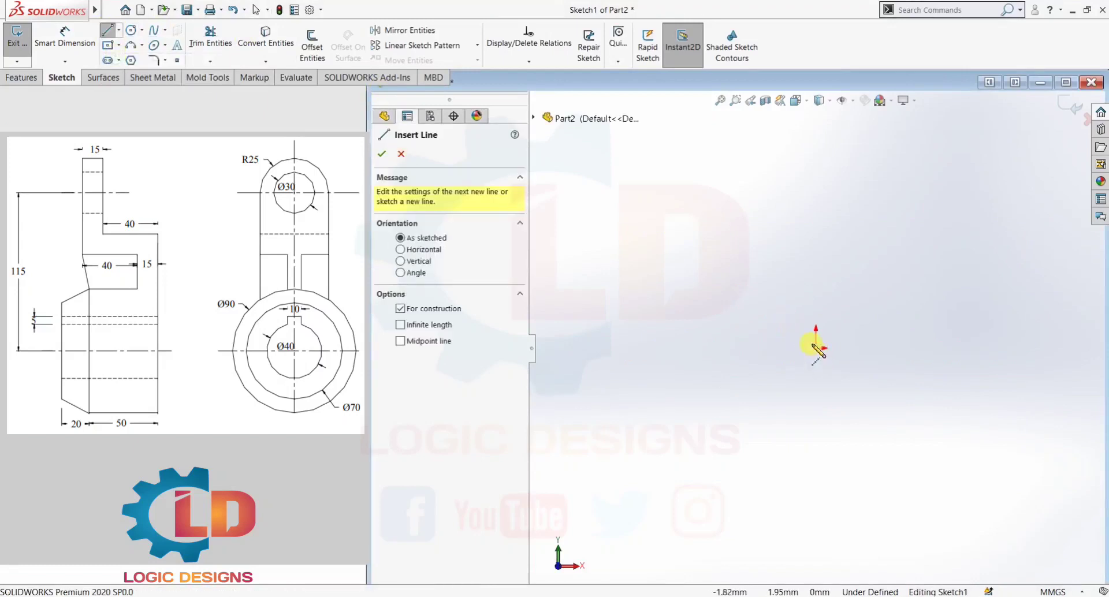
click(677, 348)
click(945, 348)
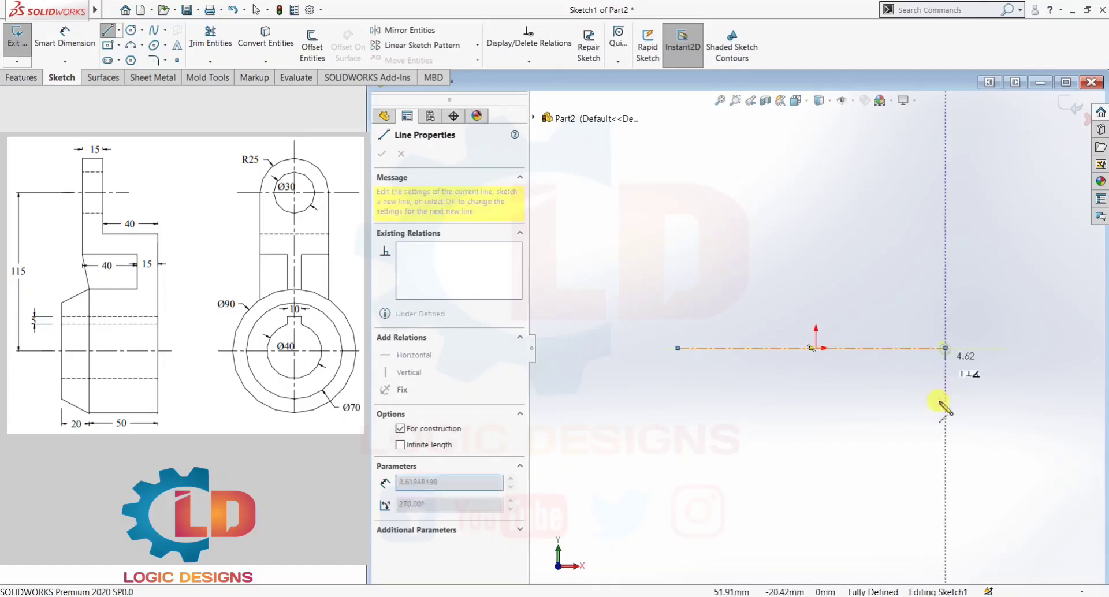
key(Escape)
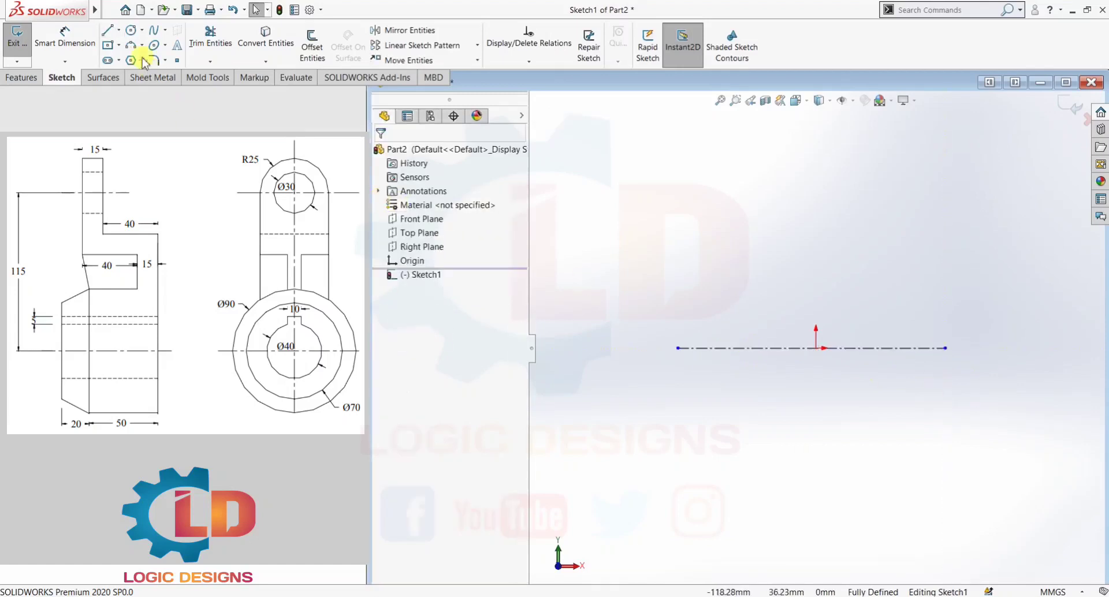
- Sketch a vertical centerline running upward from the origin
click(119, 32)
click(134, 58)
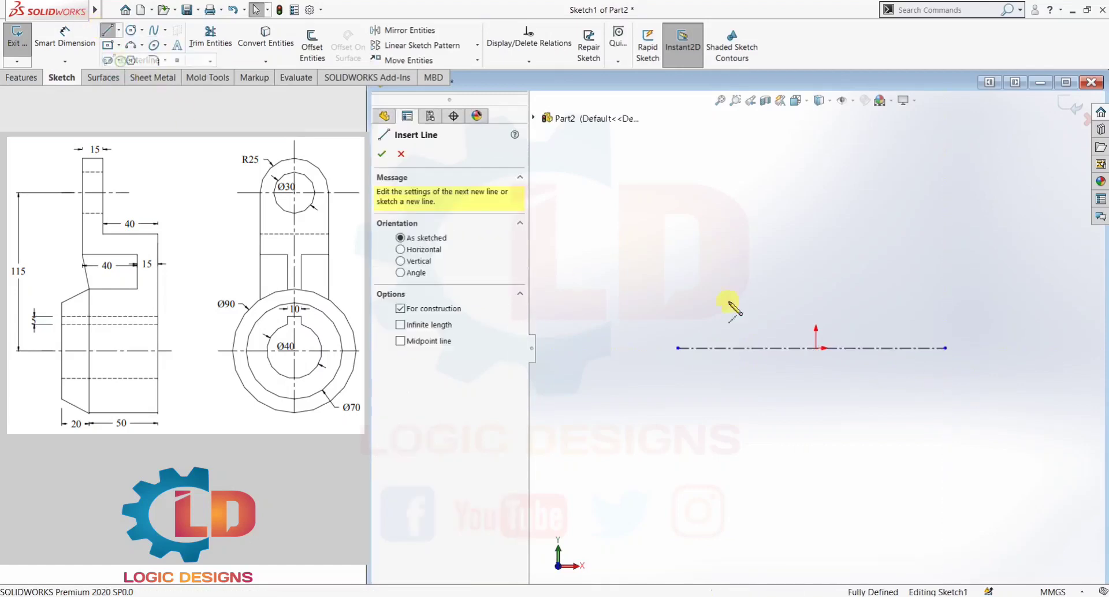
click(816, 348)
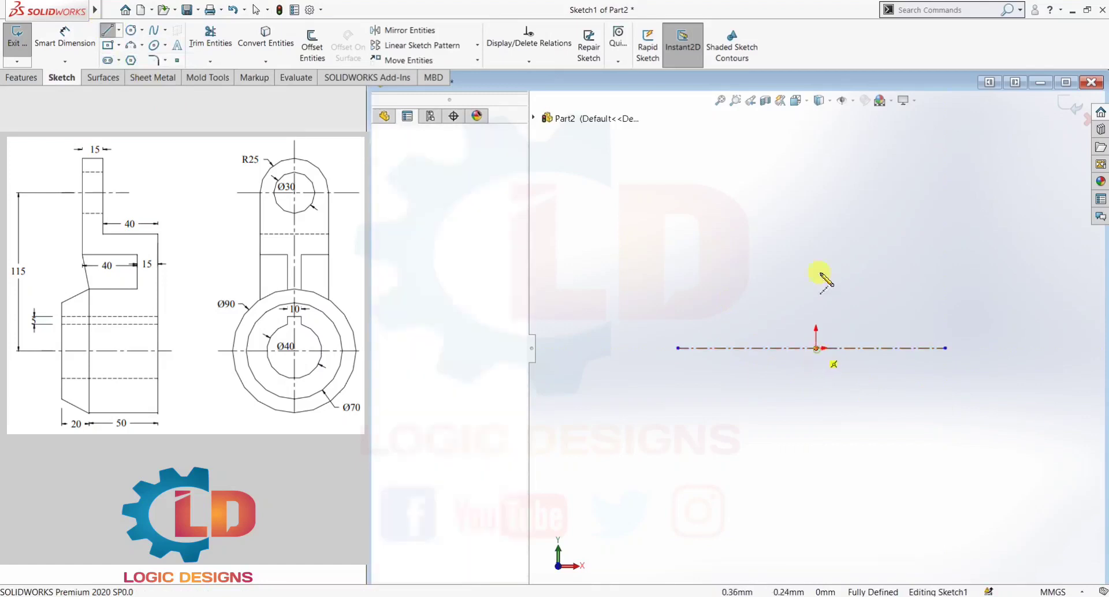
click(816, 147)
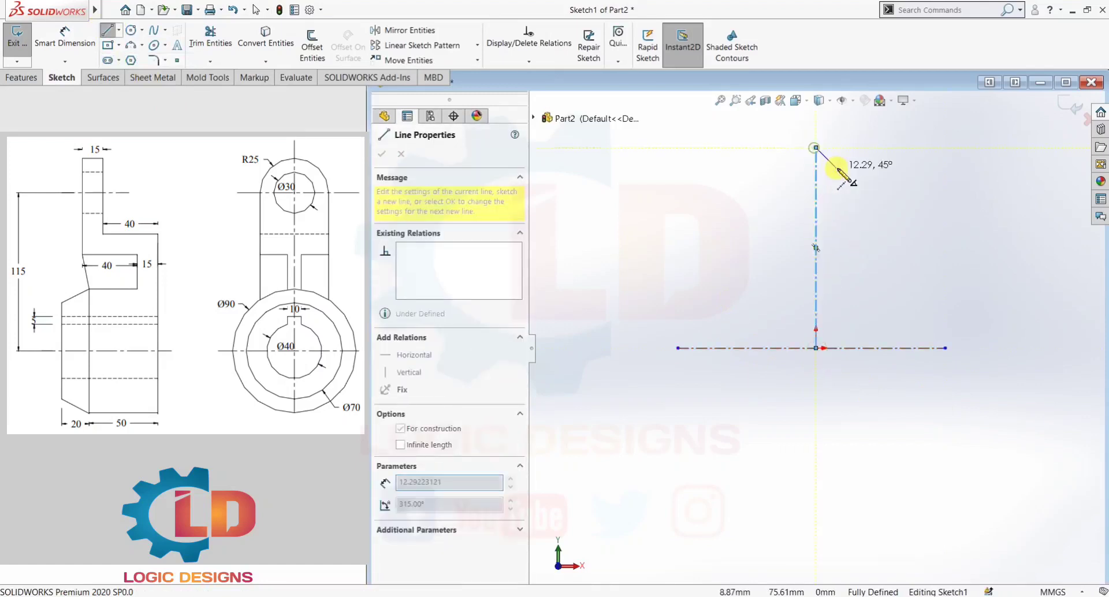
key(Escape)
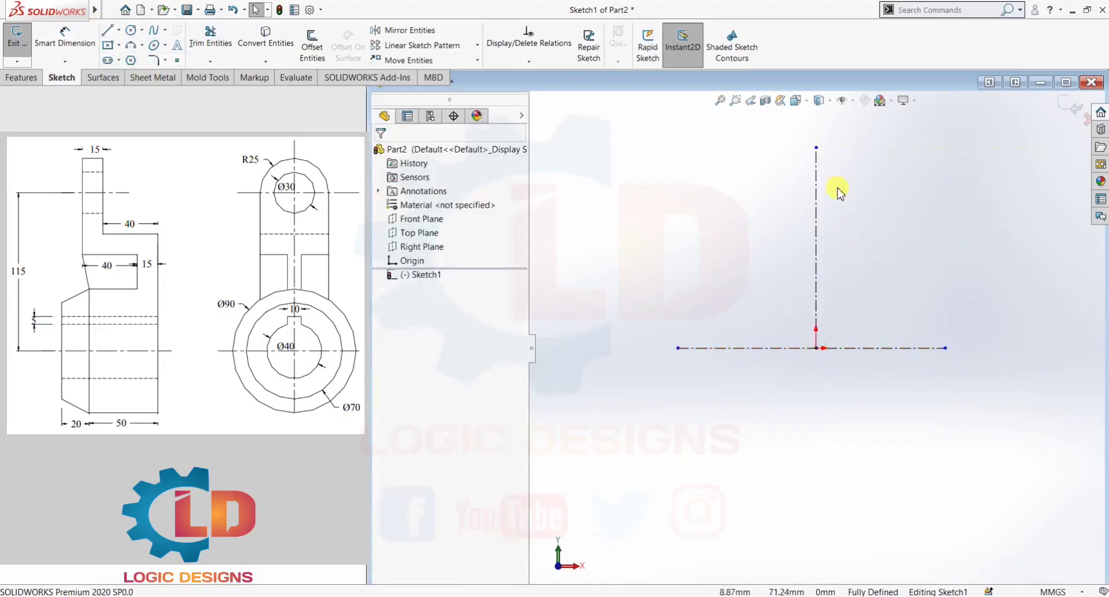
click(797, 349)
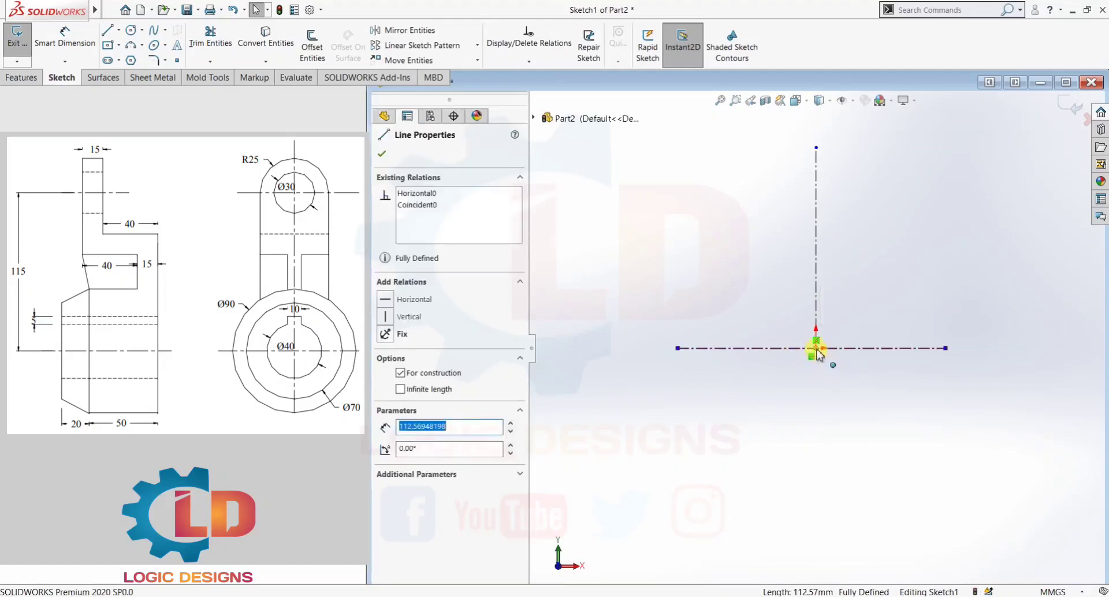
click(849, 373)
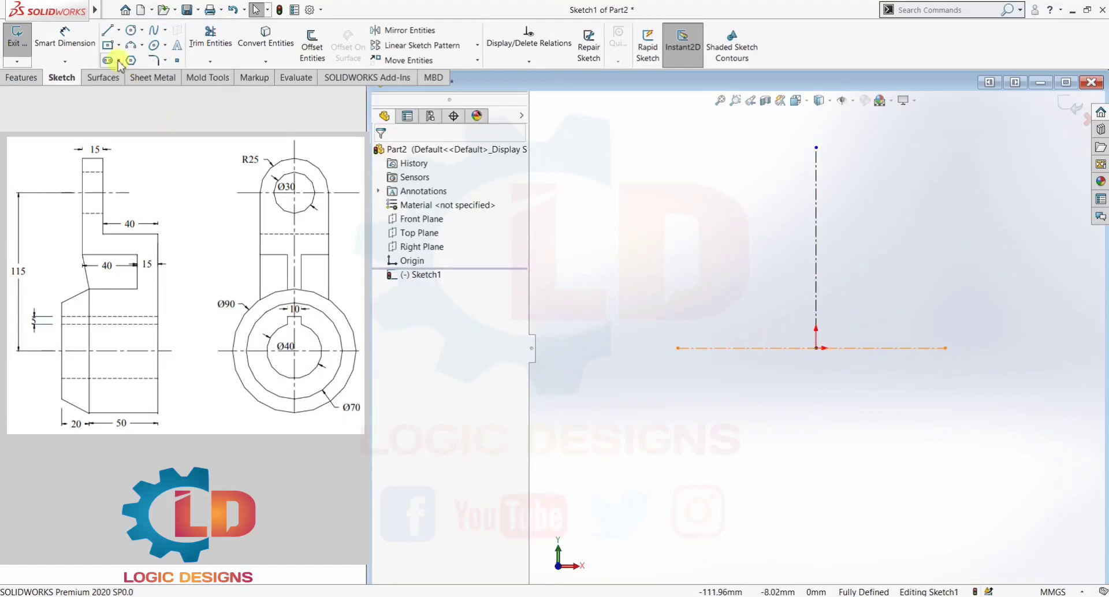
- Sketch a closed half-profile from the origin with a base about 50 mm long, a left edge about 33 mm high and a sloped upper-left corner
click(105, 36)
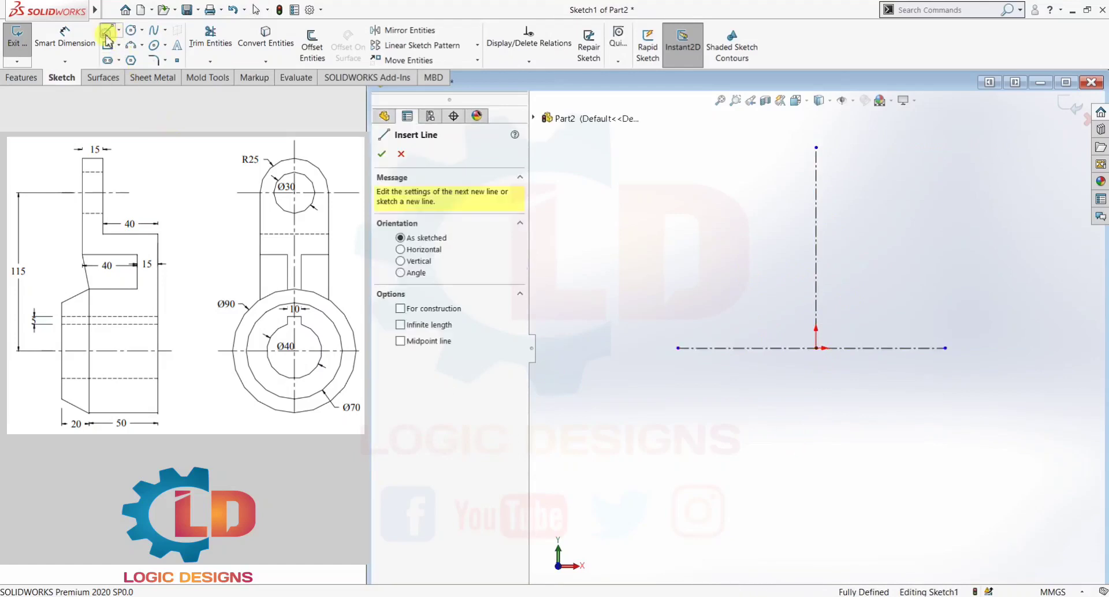
click(816, 348)
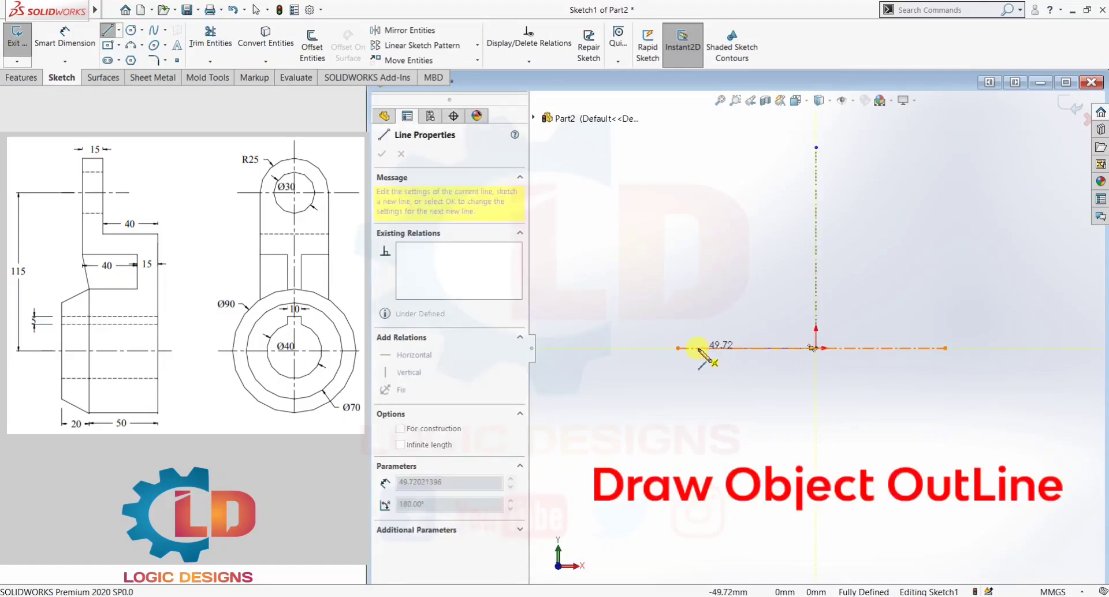
click(697, 348)
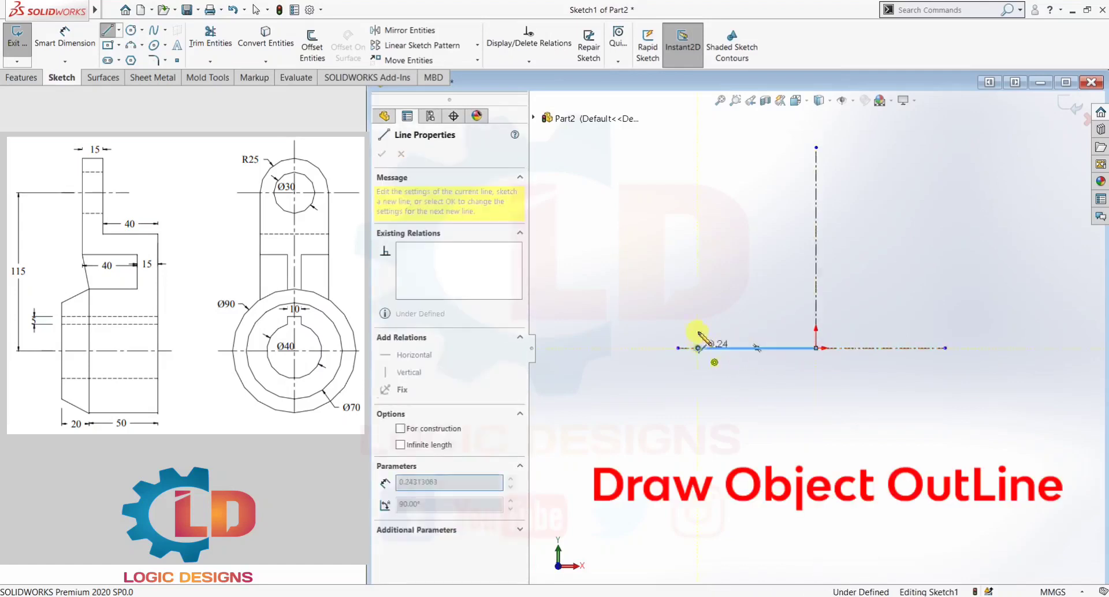
click(698, 269)
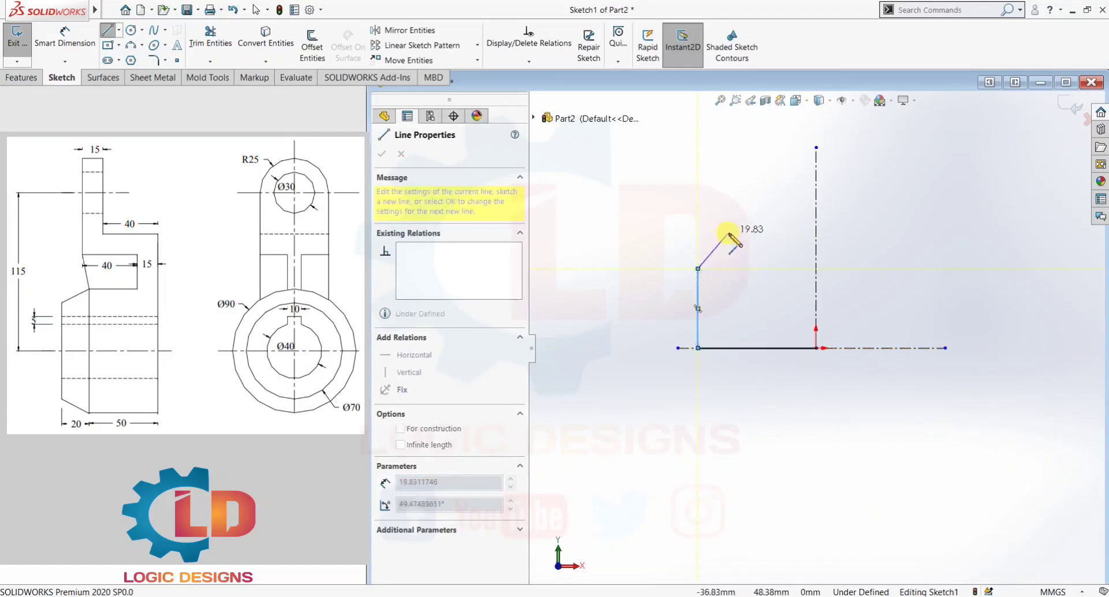
click(729, 232)
click(816, 232)
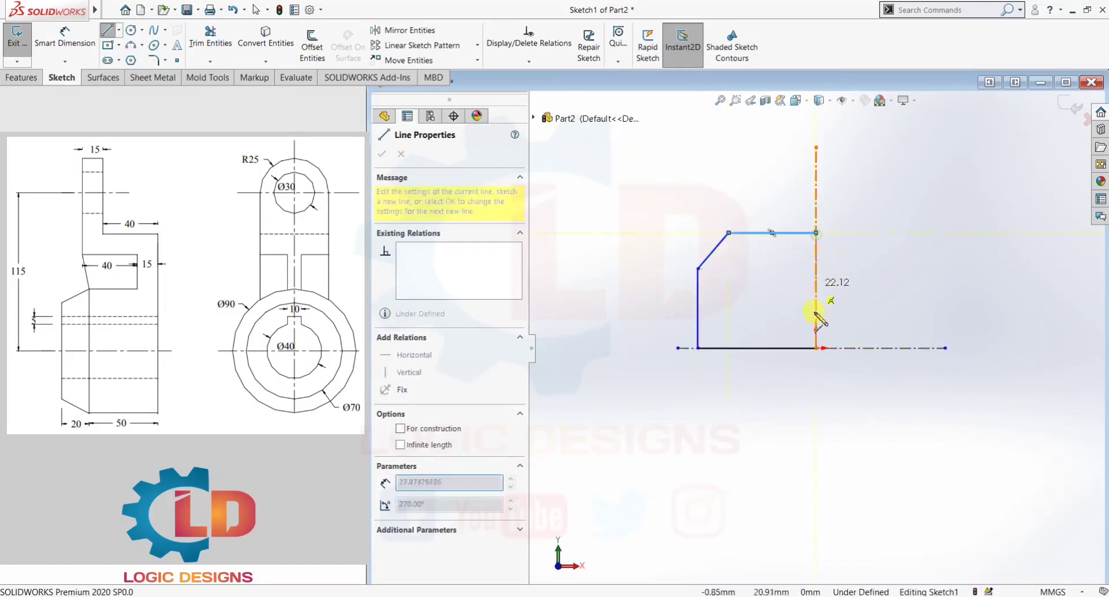
click(815, 349)
key(Escape)
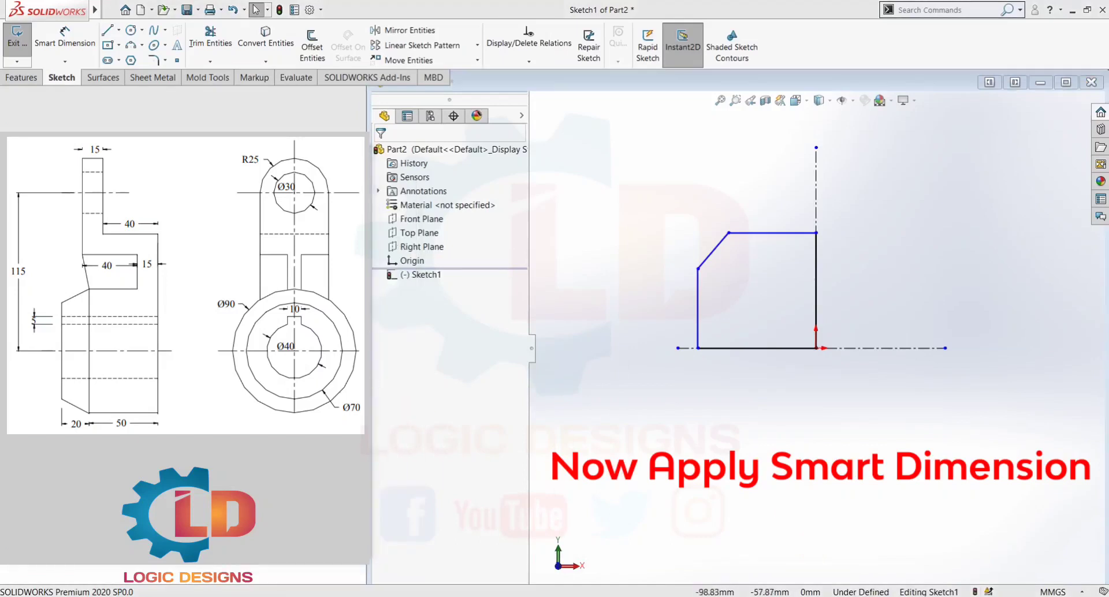
- Dimension the profile's left vertical edge at 35 mm and its right vertical edge at 45 mm
click(74, 36)
click(699, 304)
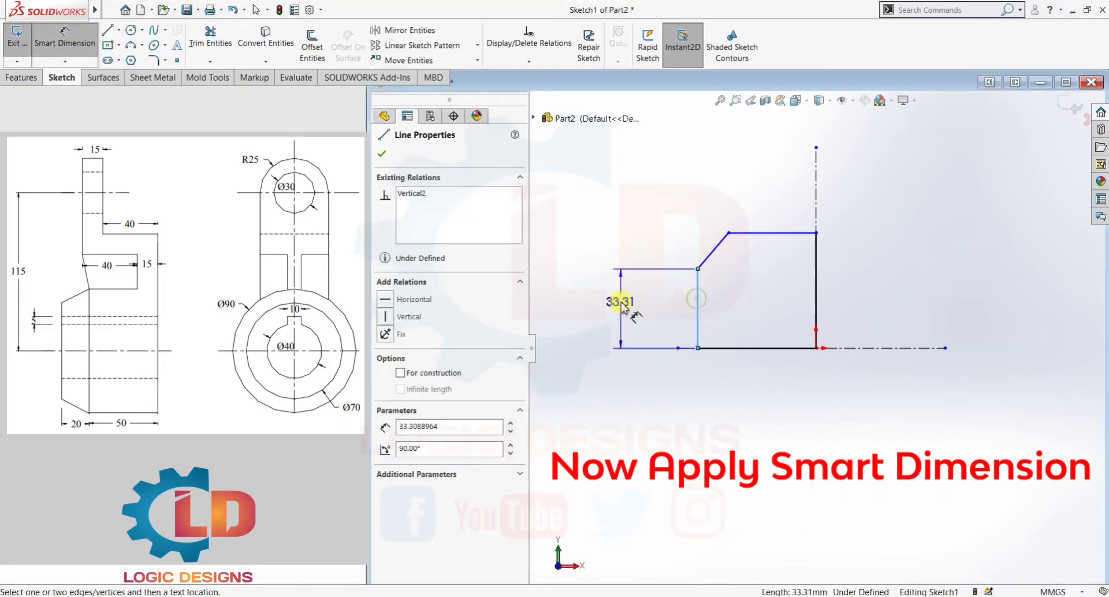
click(659, 316)
text(35)
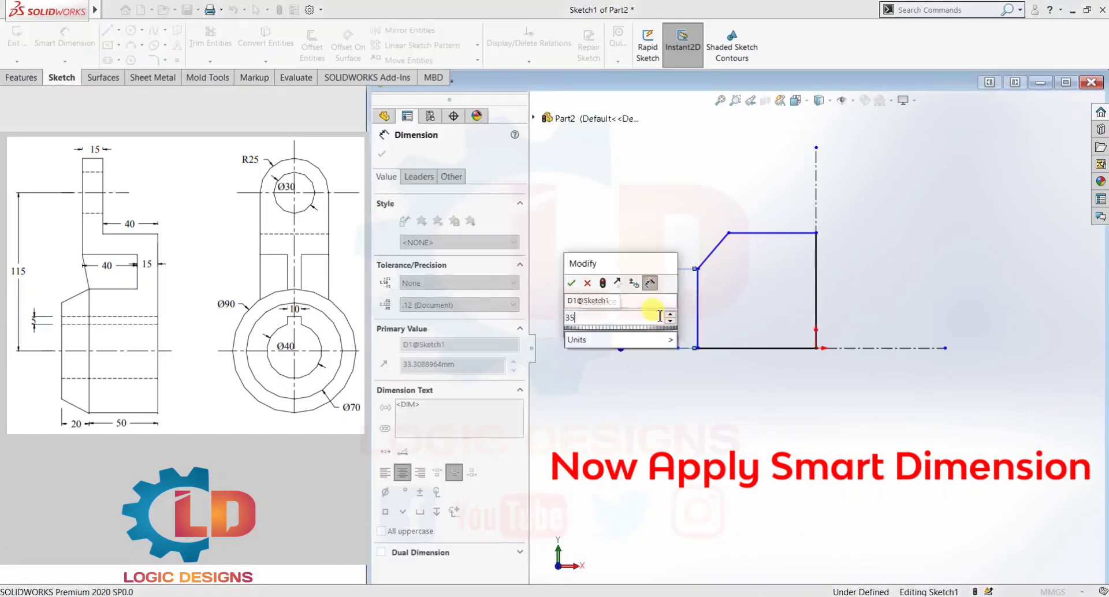
key(Return)
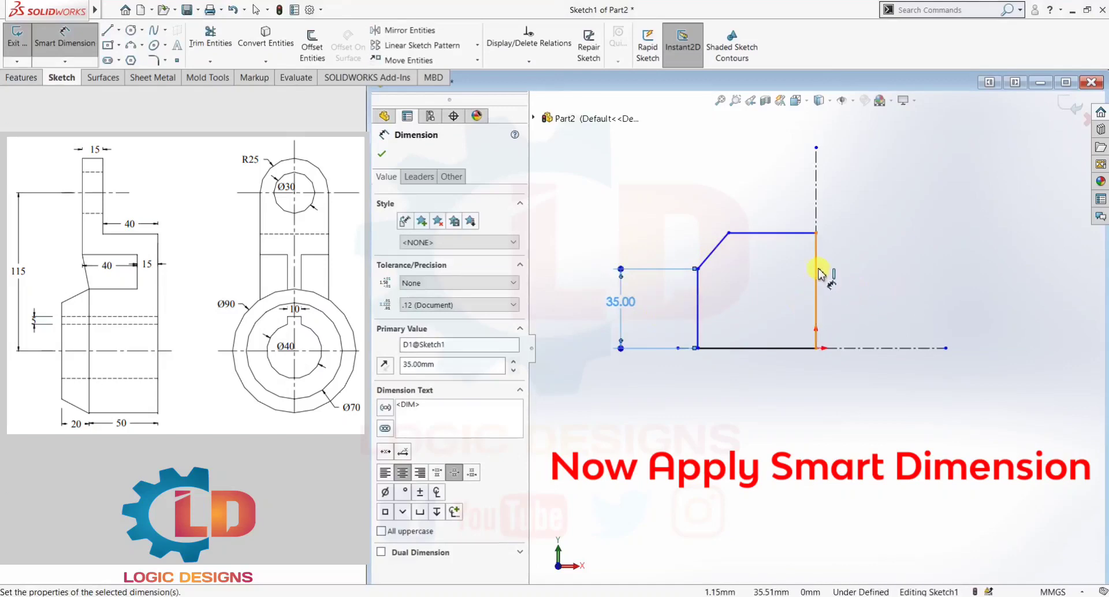
click(815, 271)
click(925, 290)
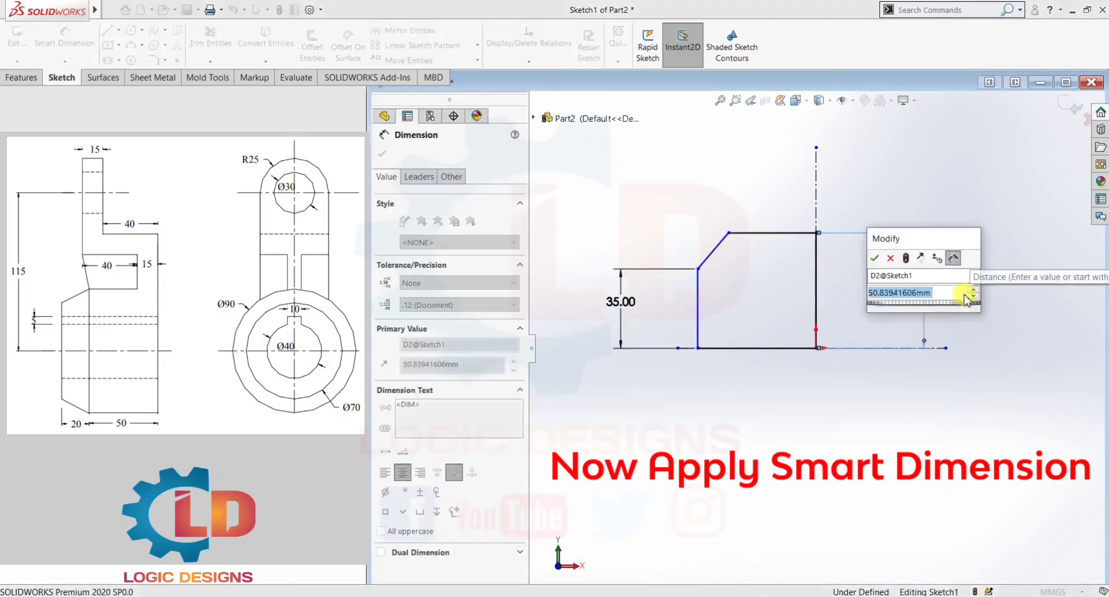
text(45)
key(Return)
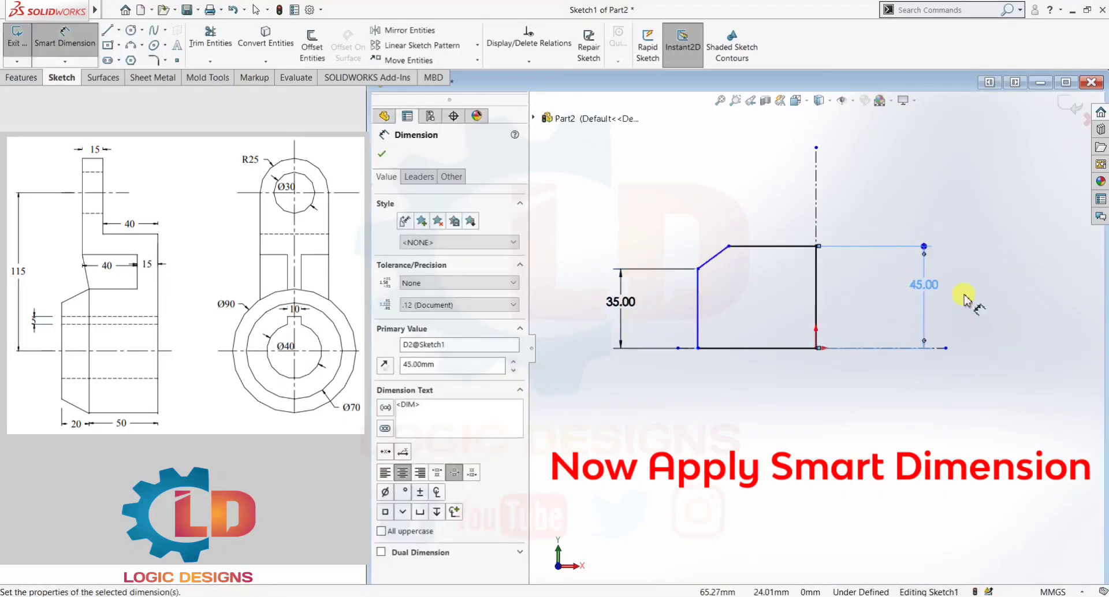
- Dimension the horizontal width of the profile's sloped corner at 20 mm
click(698, 269)
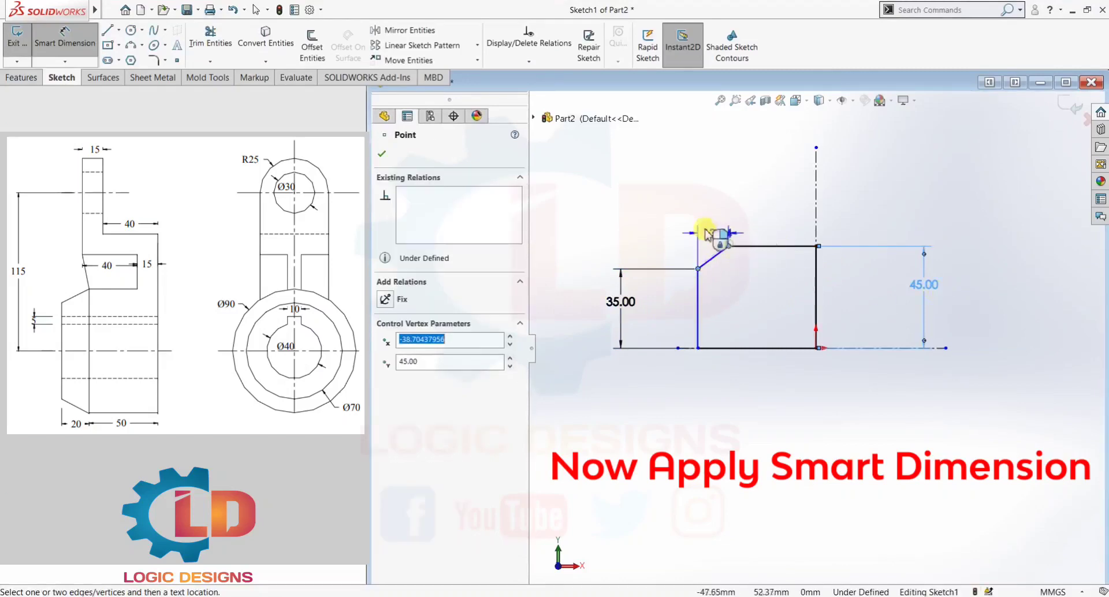
click(710, 206)
text(20)
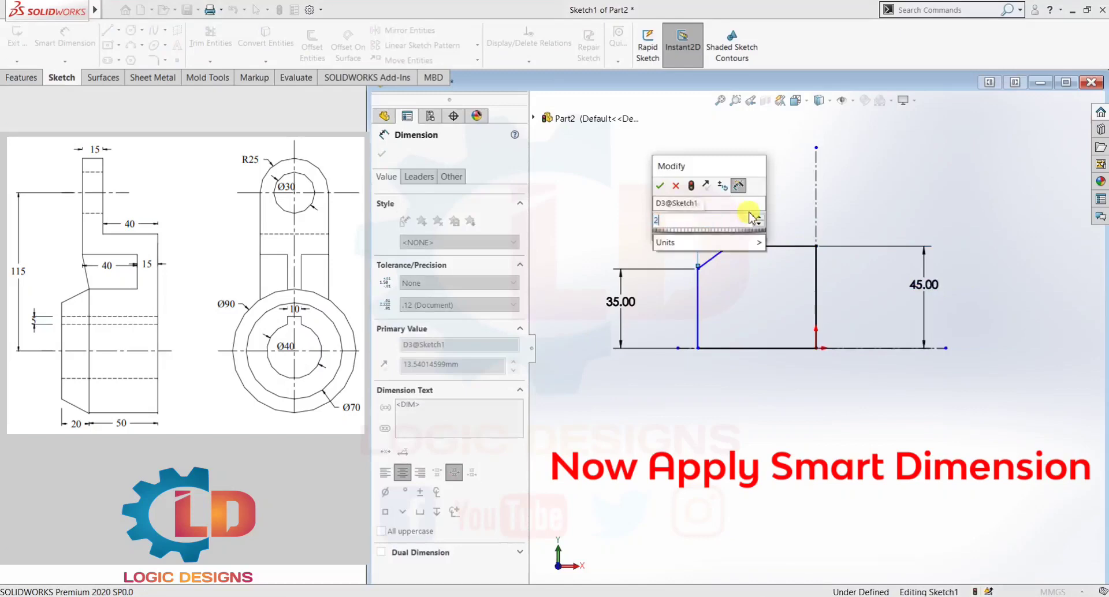
key(Return)
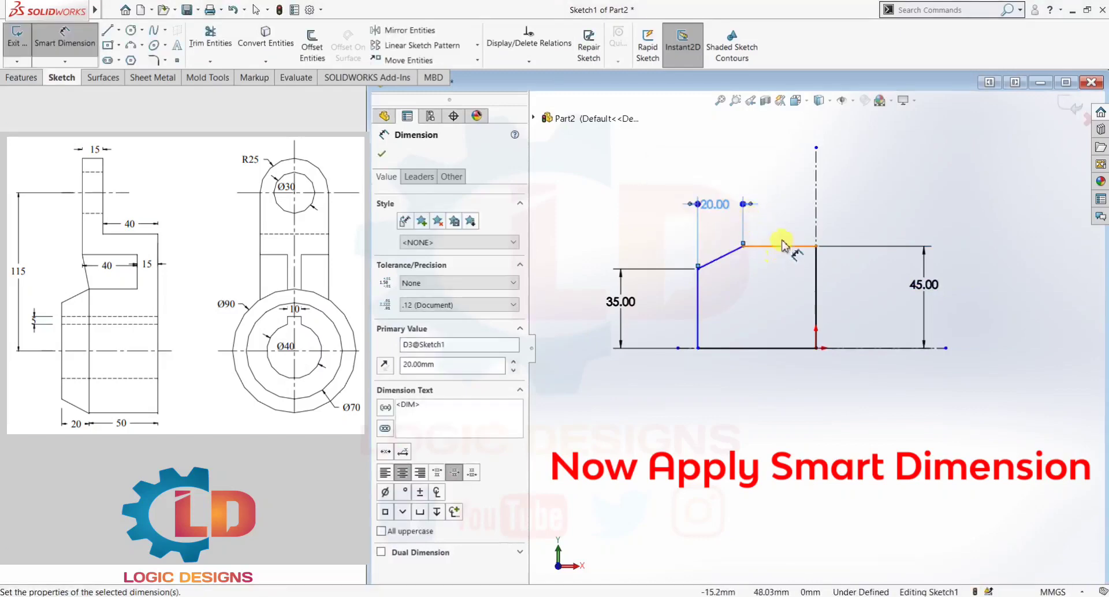
- Dimension the profile's top horizontal edge at 50 mm and centre the dimension text over it
click(784, 247)
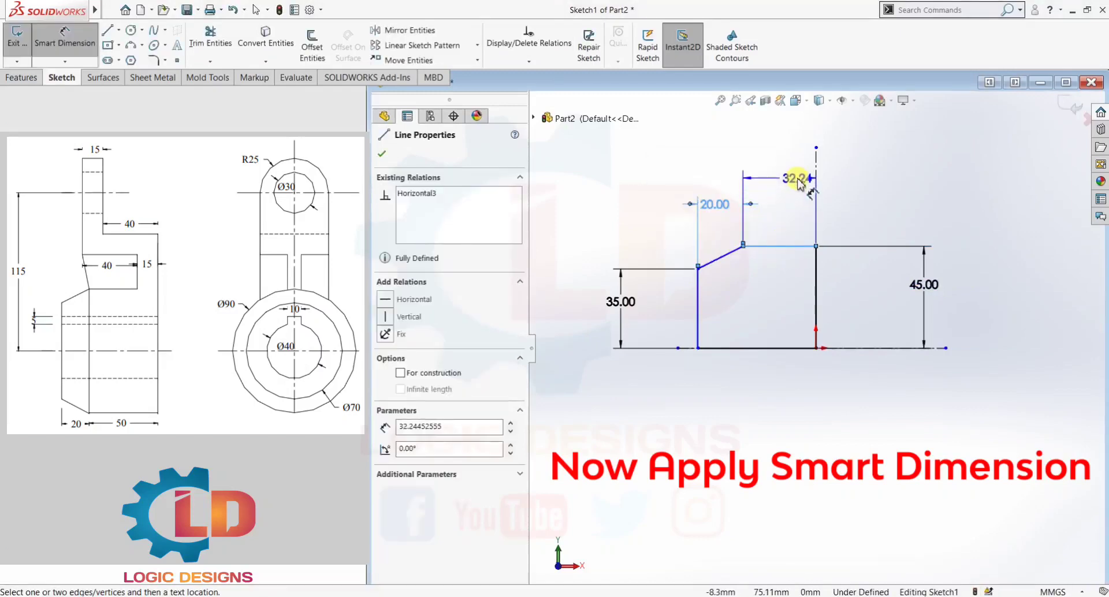
click(800, 179)
text(50)
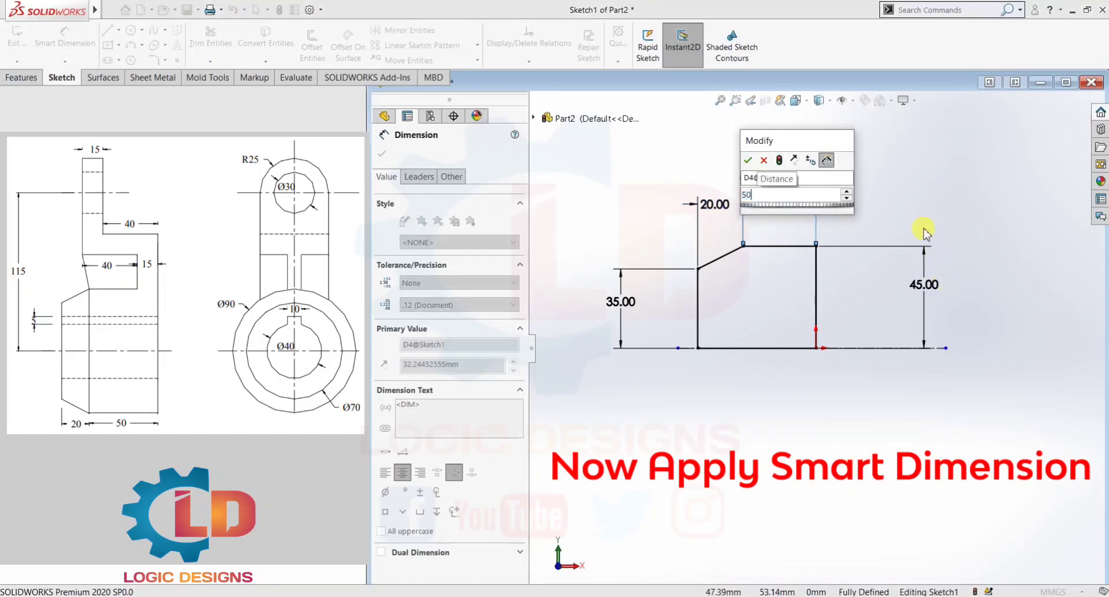
key(Return)
key(Escape)
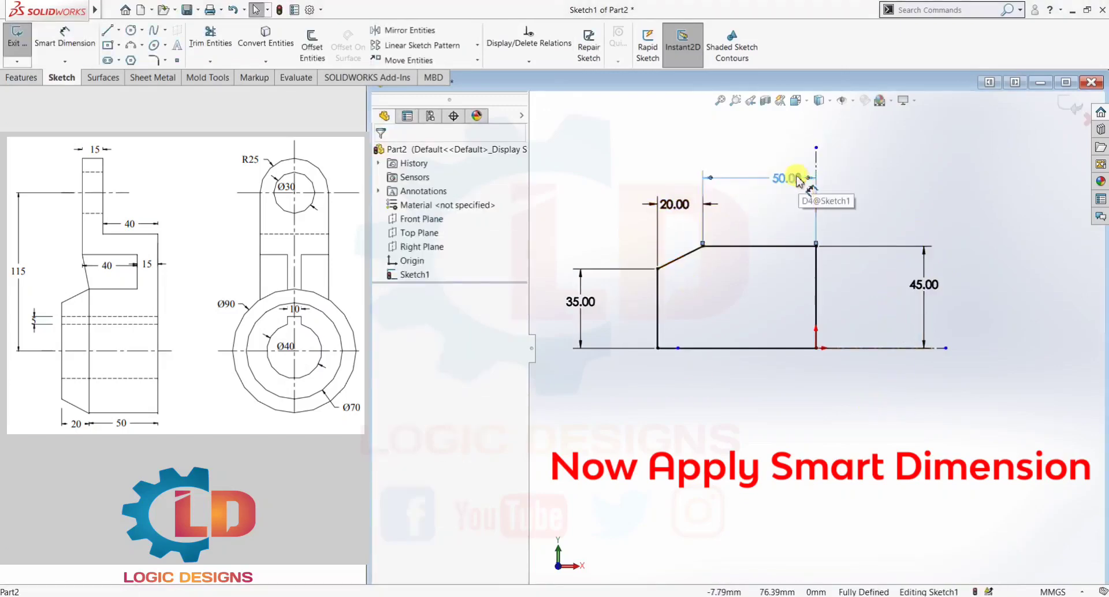
click(771, 181)
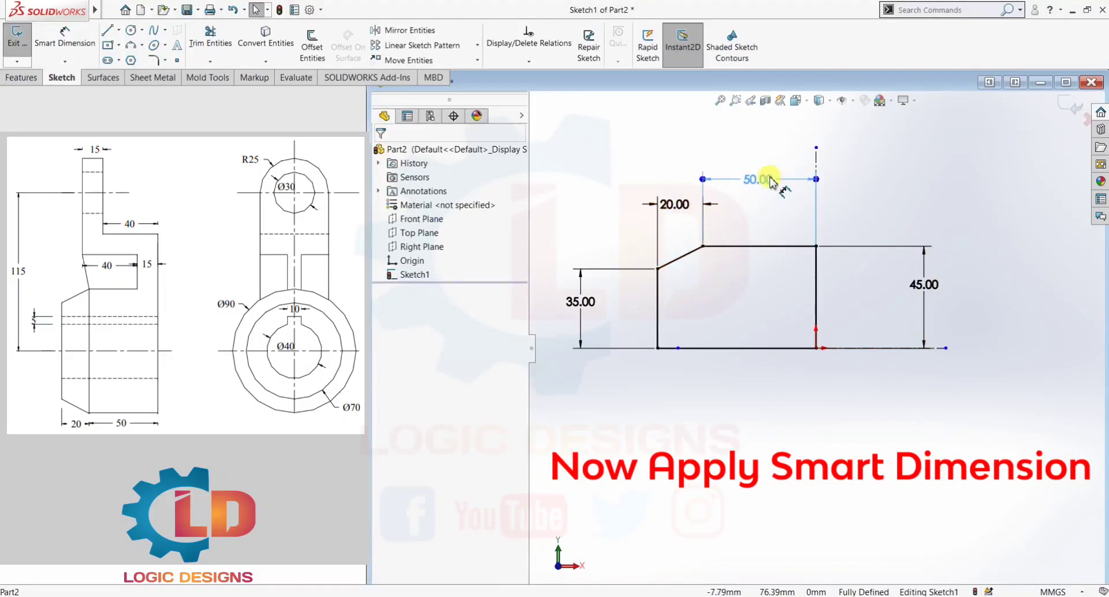
click(853, 211)
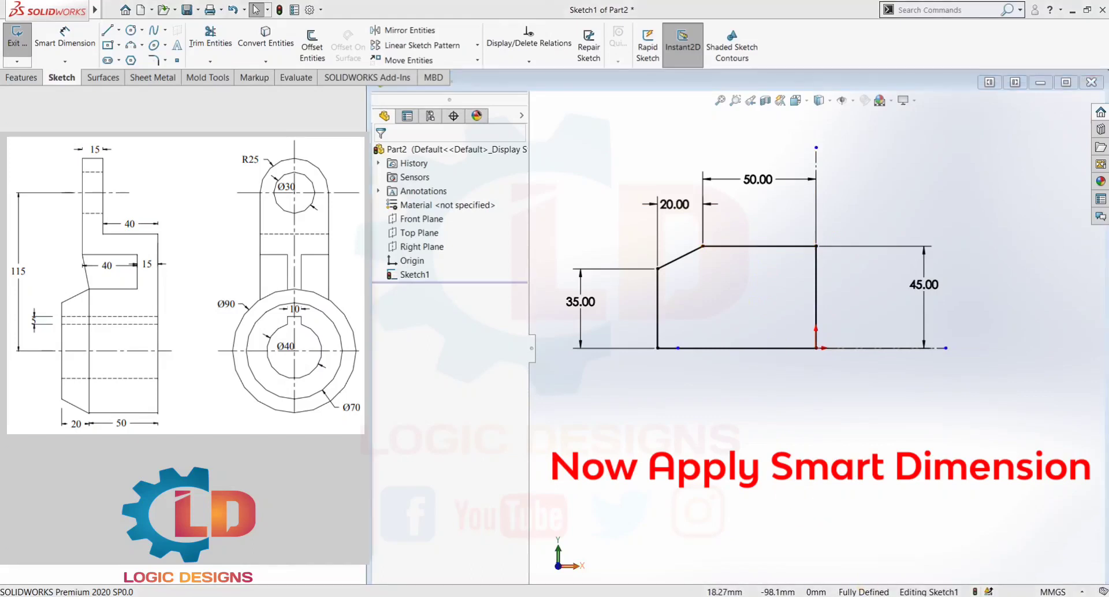
- Revolve the closed hub half-profile 360 degrees about its bottom horizontal line into a solid boss
click(730, 391)
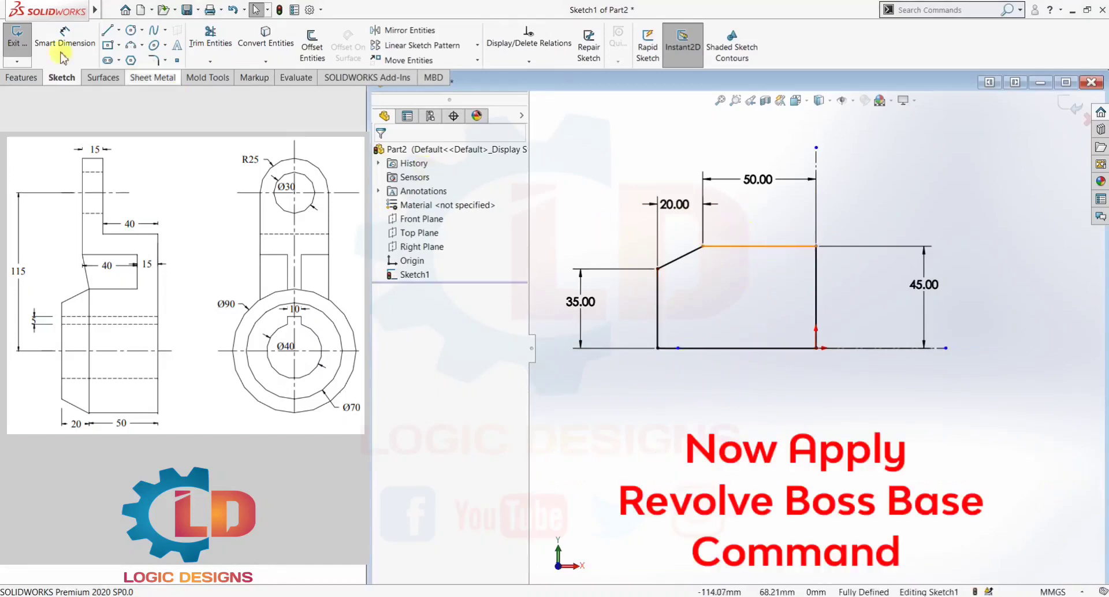
click(9, 77)
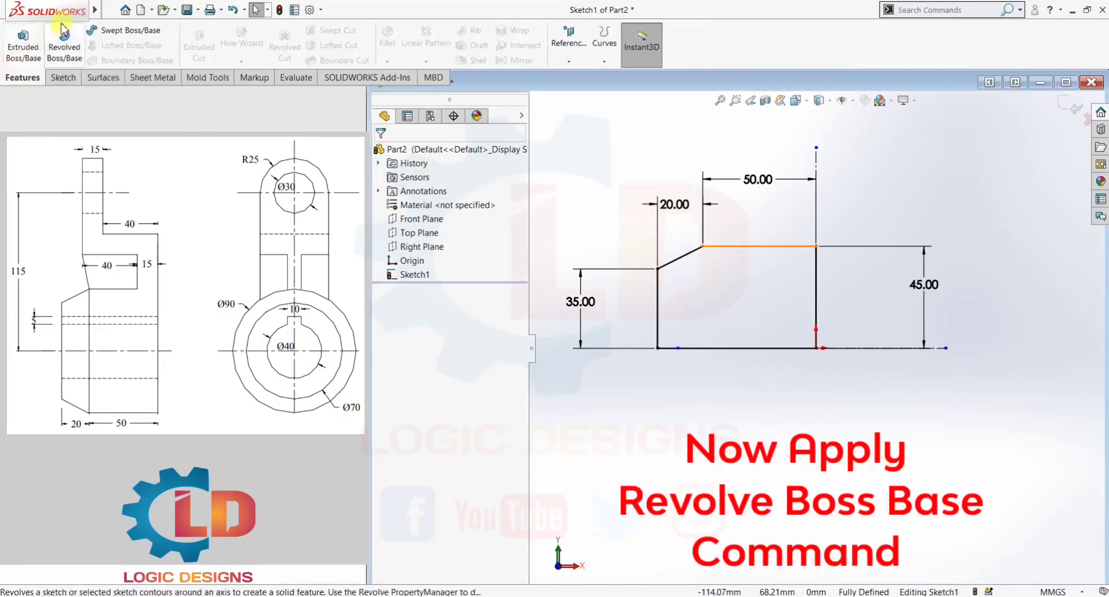
click(53, 50)
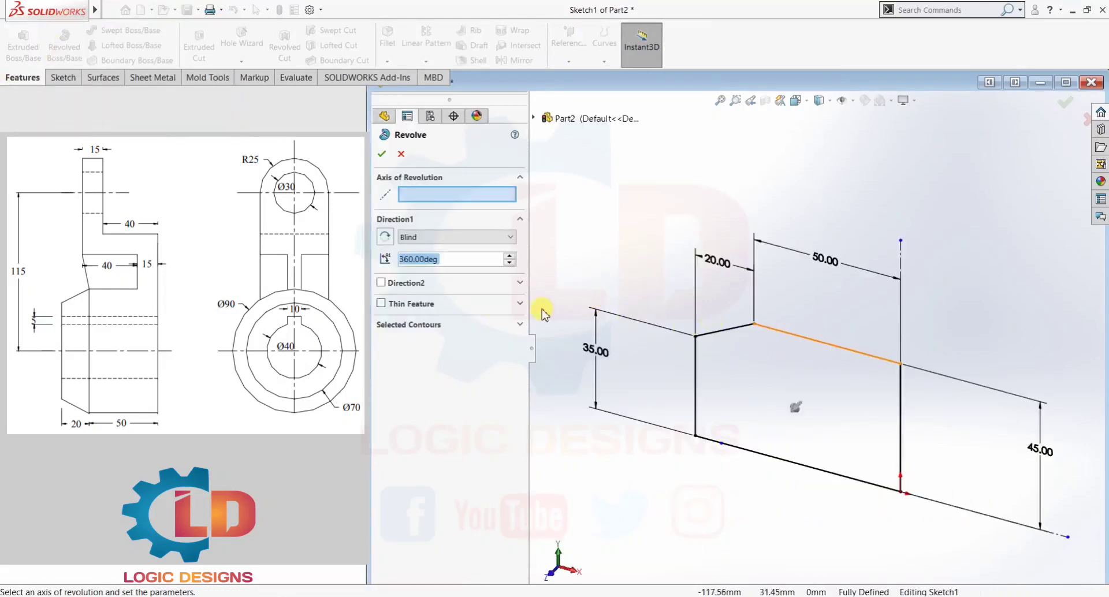
click(404, 325)
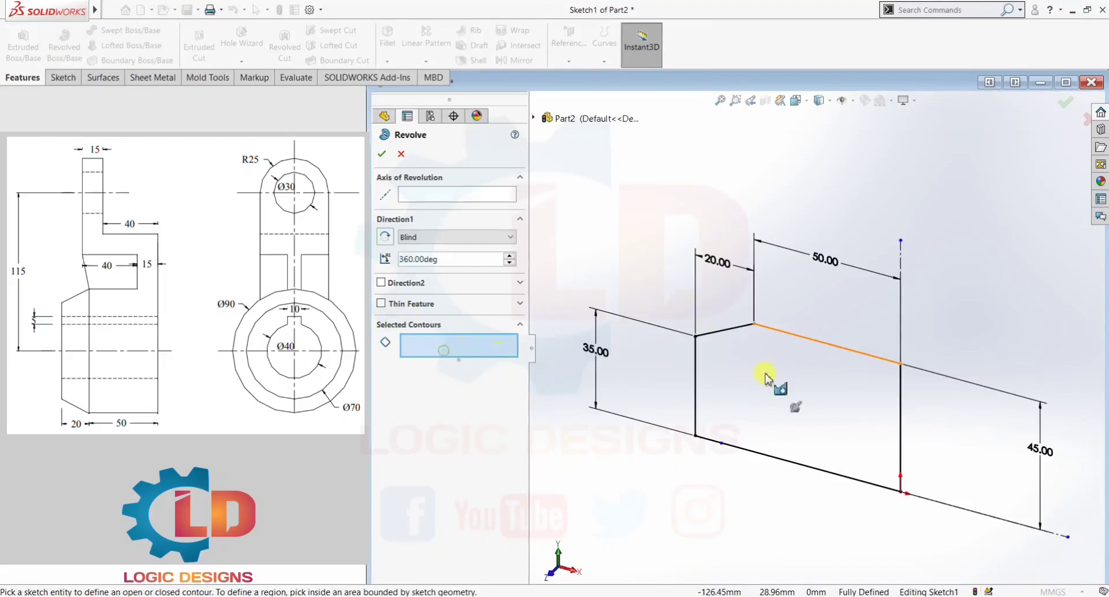
click(835, 387)
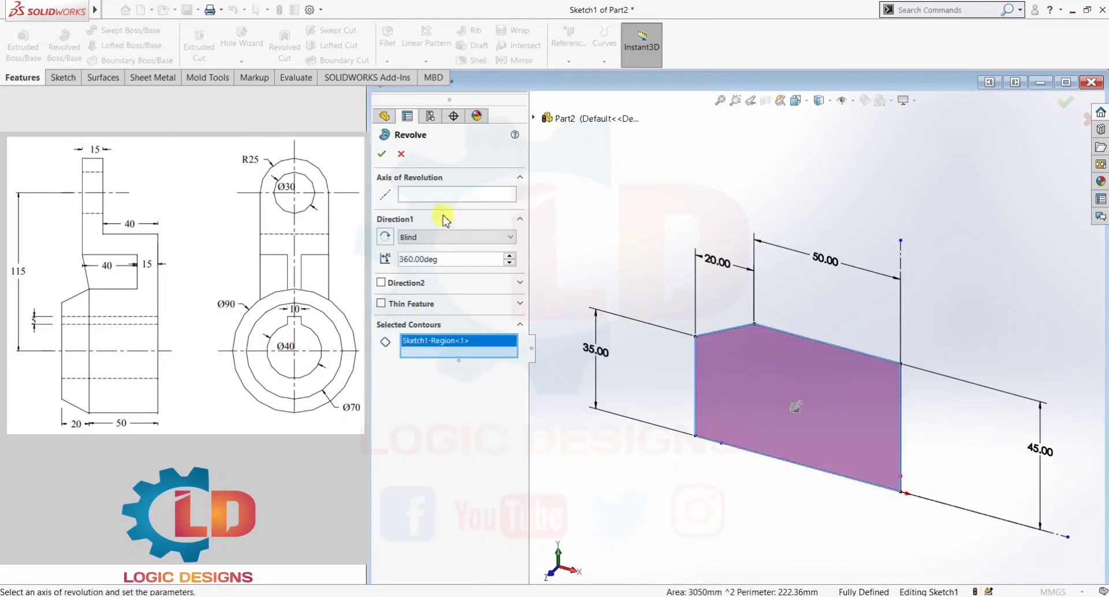
click(438, 195)
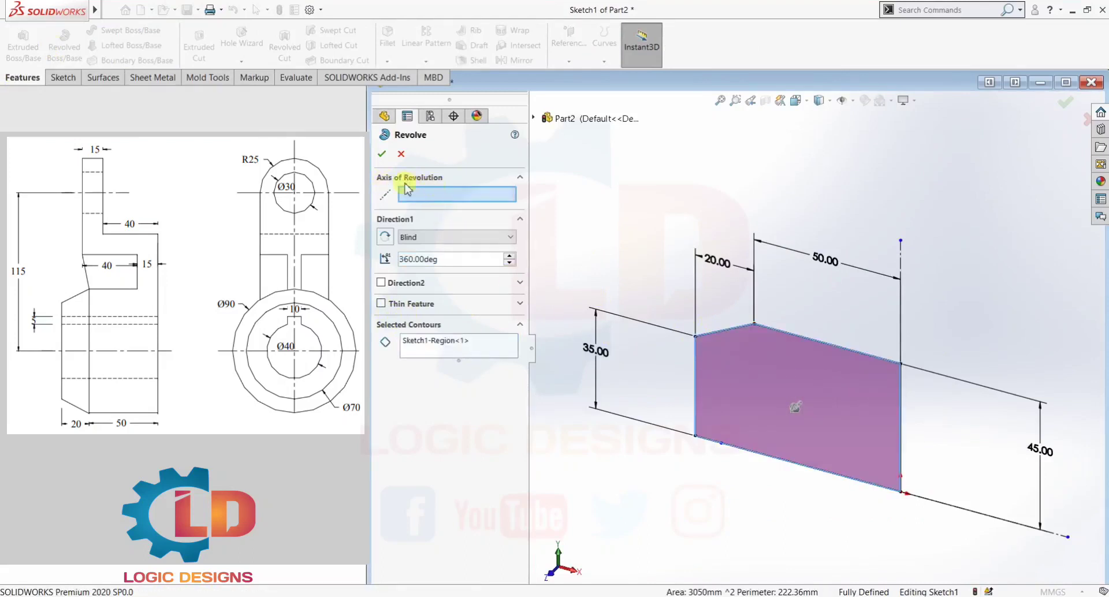
click(791, 467)
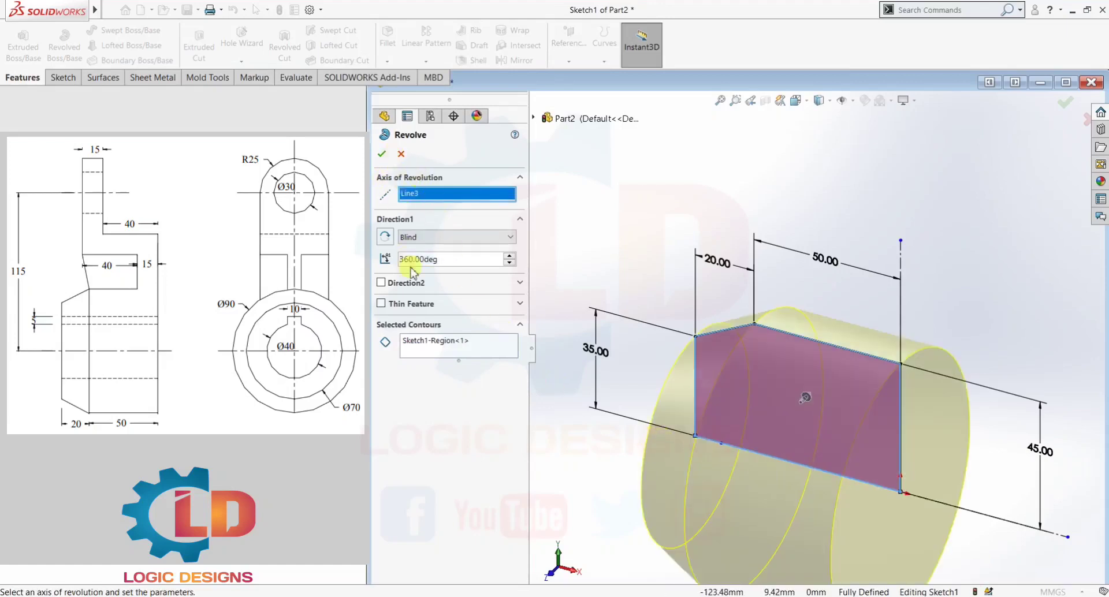
click(382, 155)
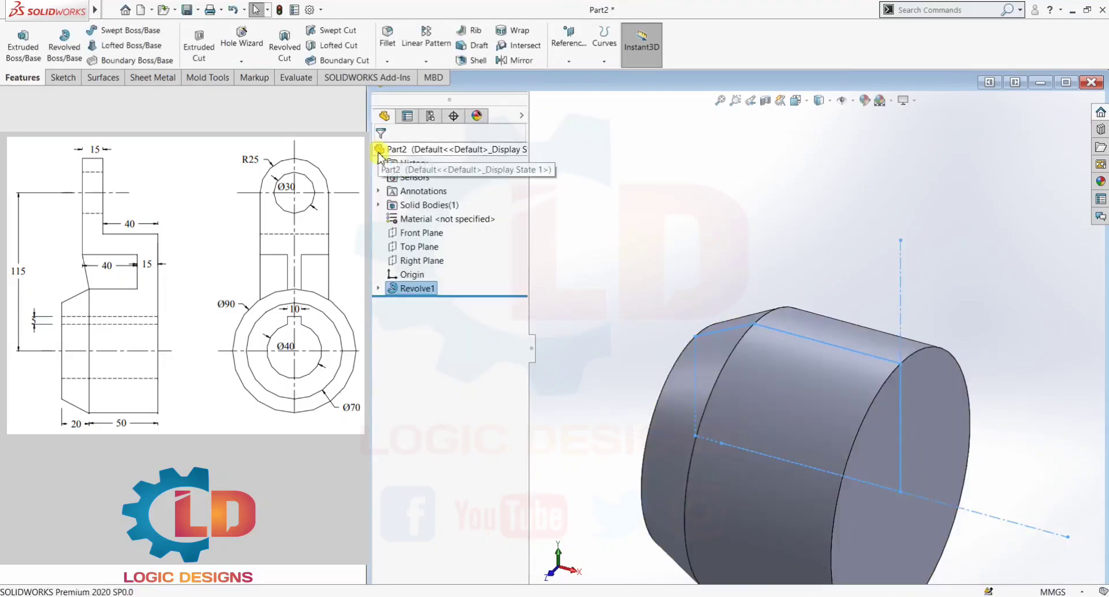
click(803, 248)
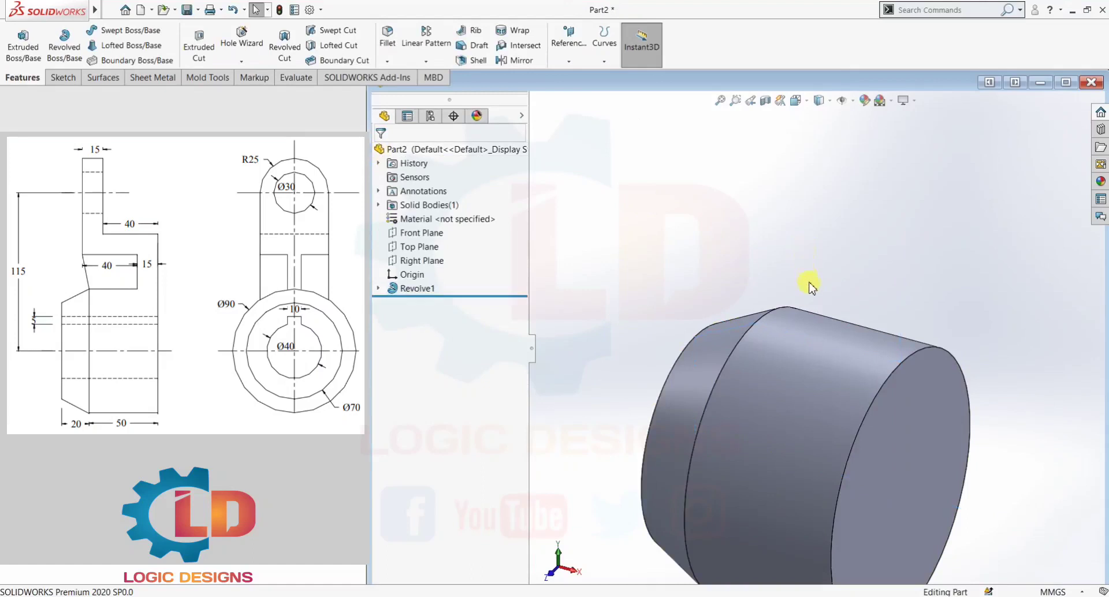
- Start a sketch on the hub's larger flat end face, viewed normal to it, and convert the face's circular edge into the sketch
scroll(816, 292, up, 2)
scroll(821, 294, up, 1)
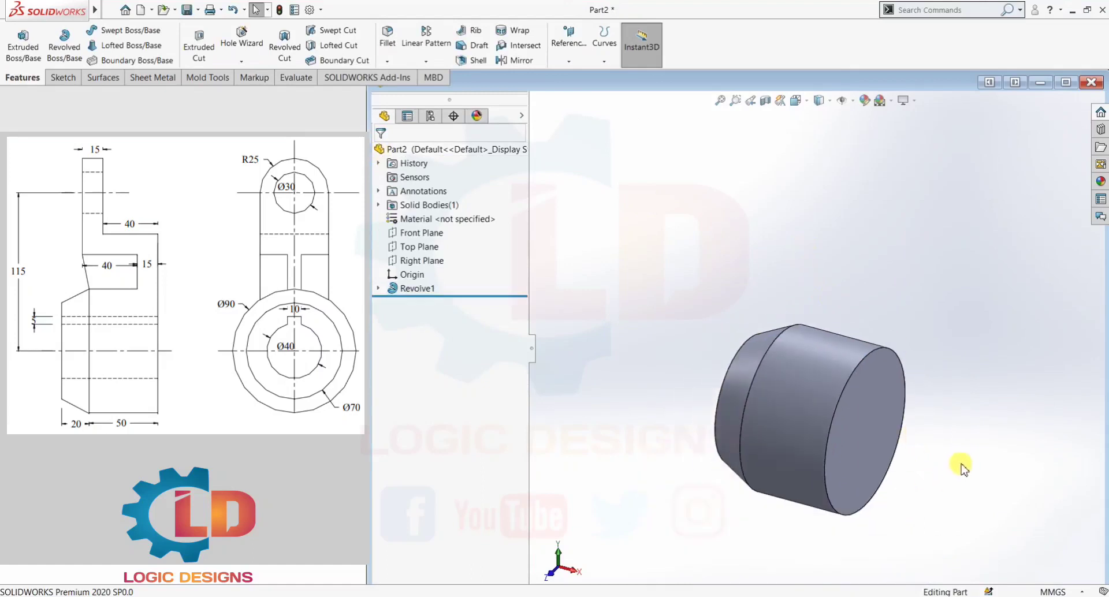
middle_drag(830, 376, 750, 556)
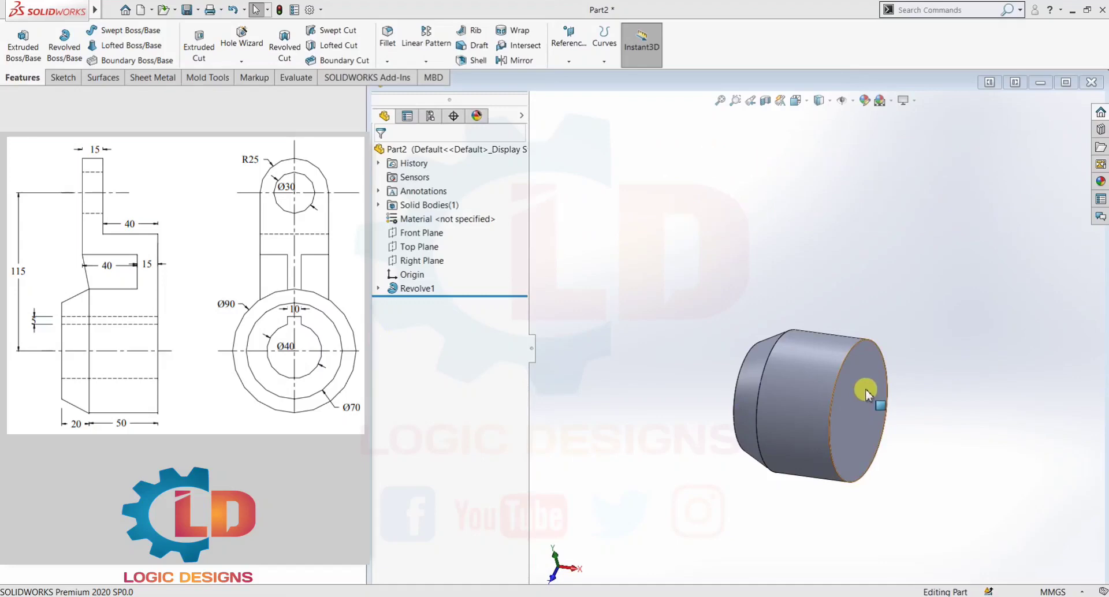
click(17, 39)
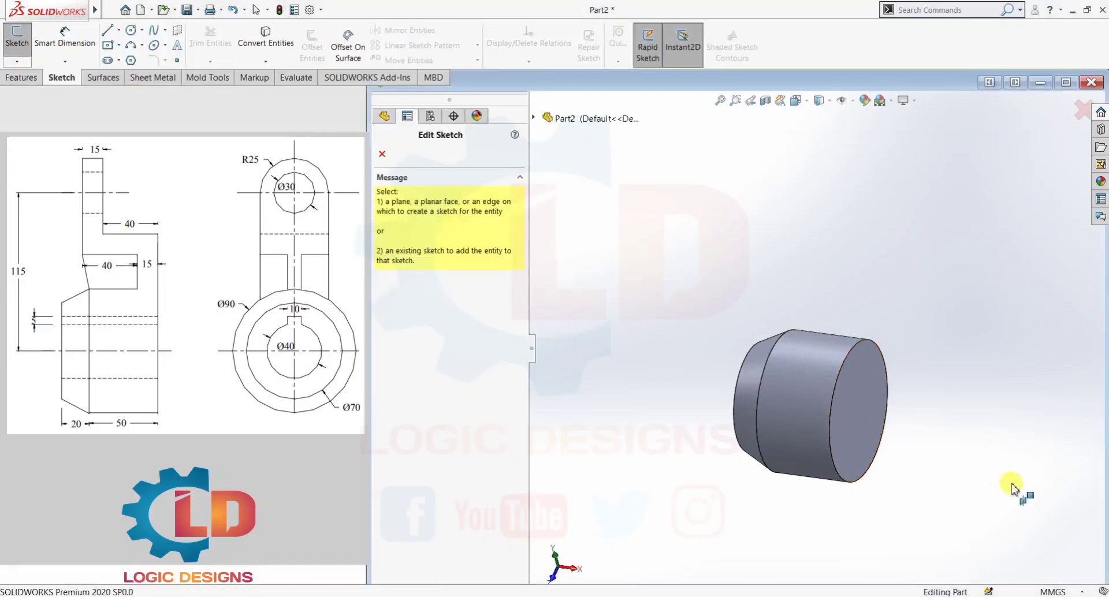
click(884, 407)
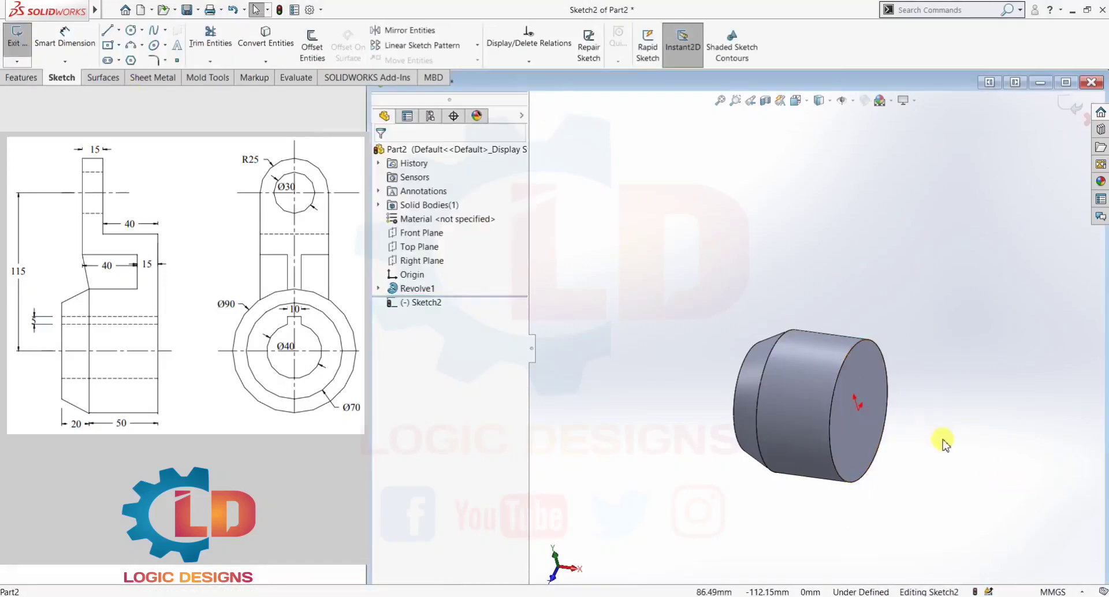
key(ctrl+8)
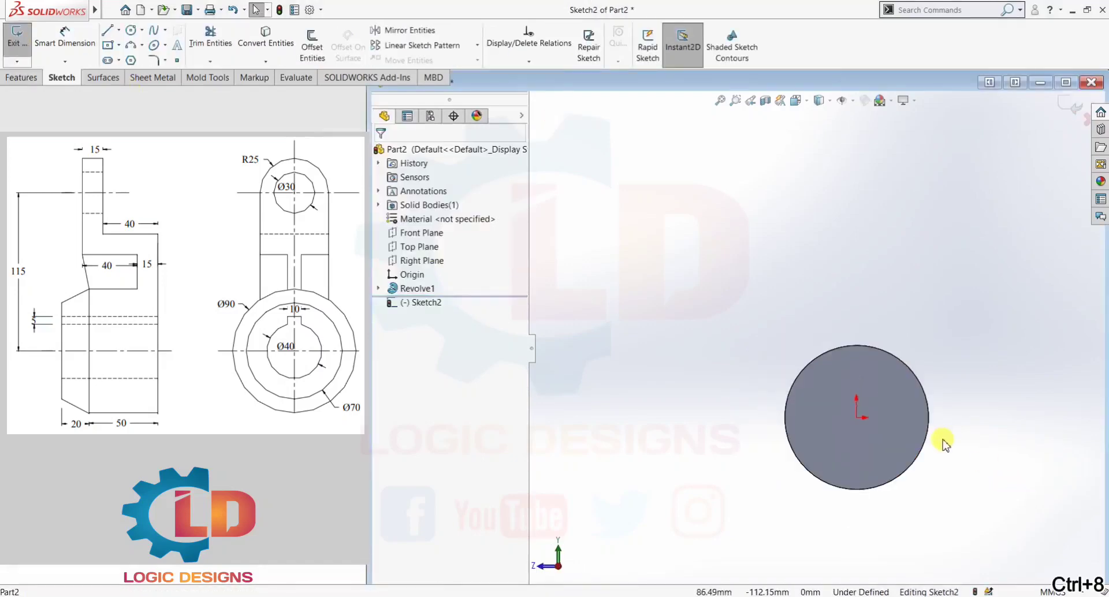
scroll(945, 440, down, 5)
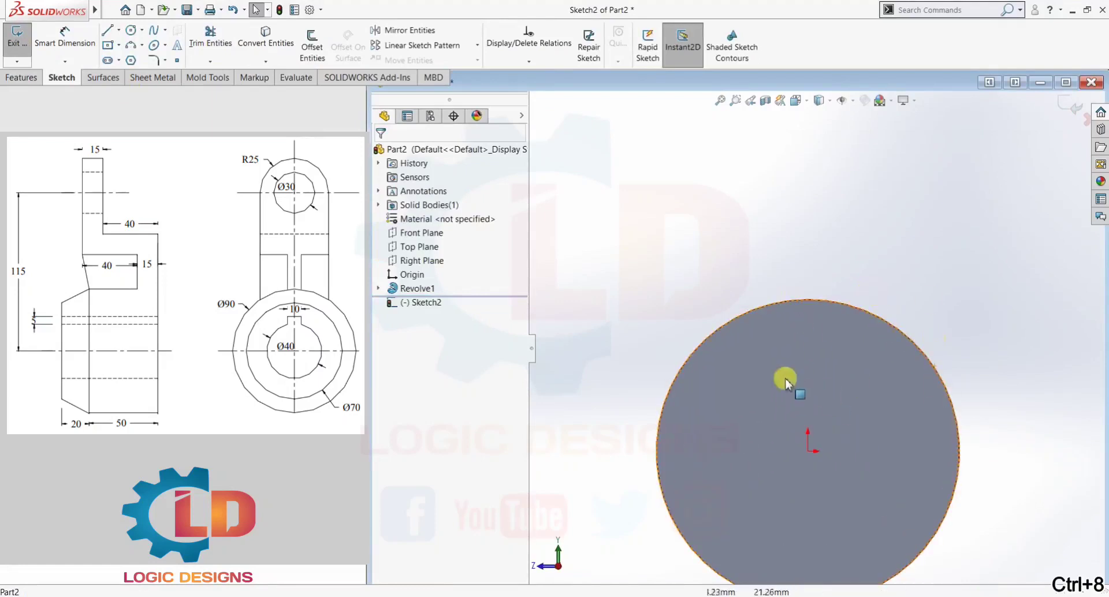
click(265, 39)
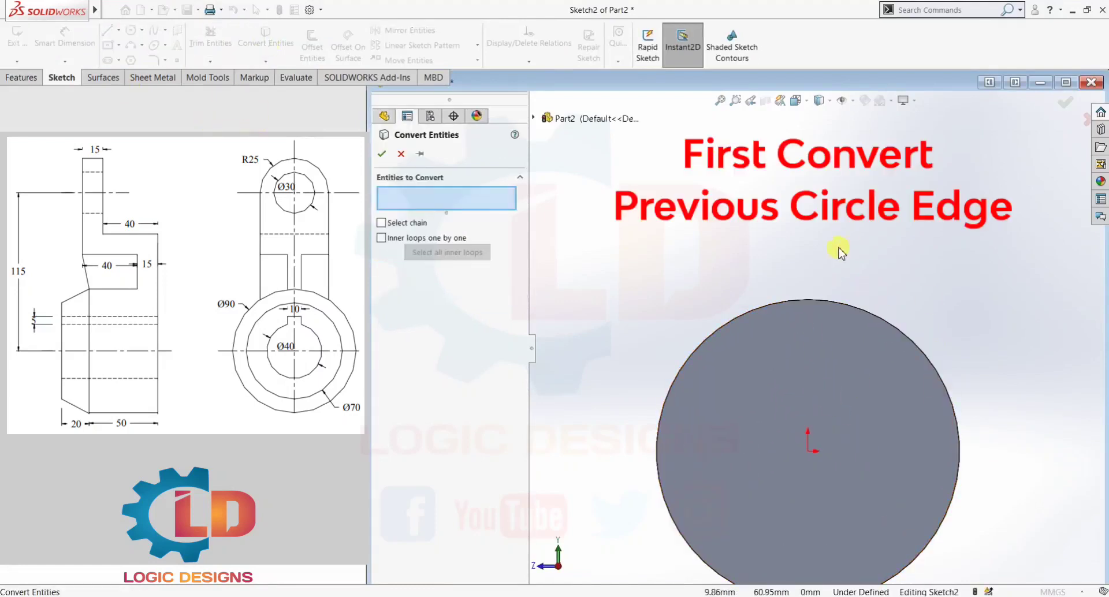
click(796, 301)
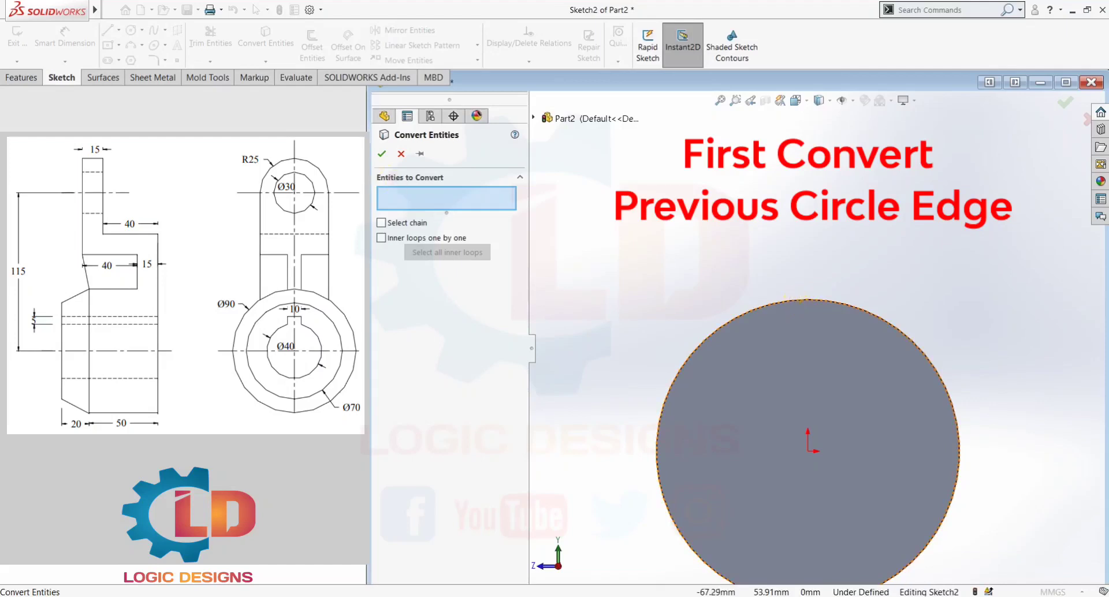
click(800, 300)
click(381, 155)
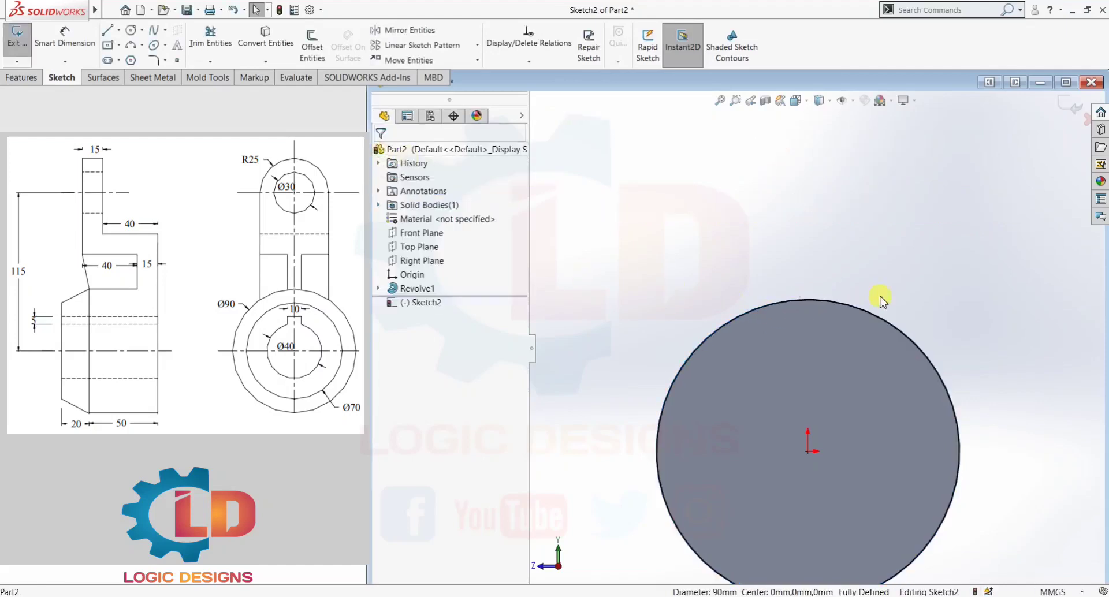
- Draw a vertical centerline about 114 mm long from the origin up past the converted circle
click(118, 30)
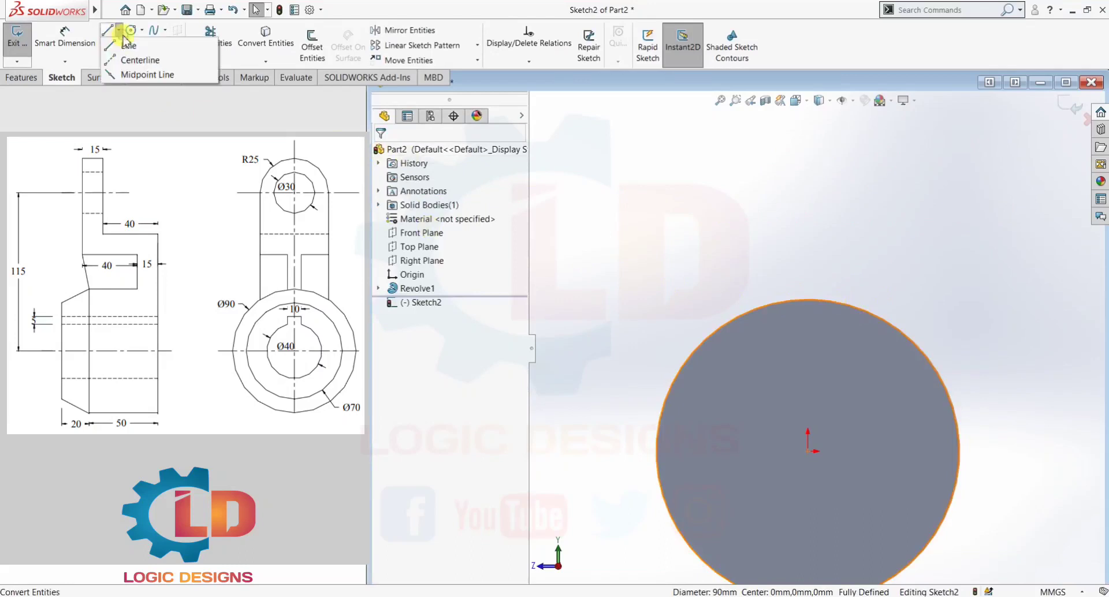
click(119, 62)
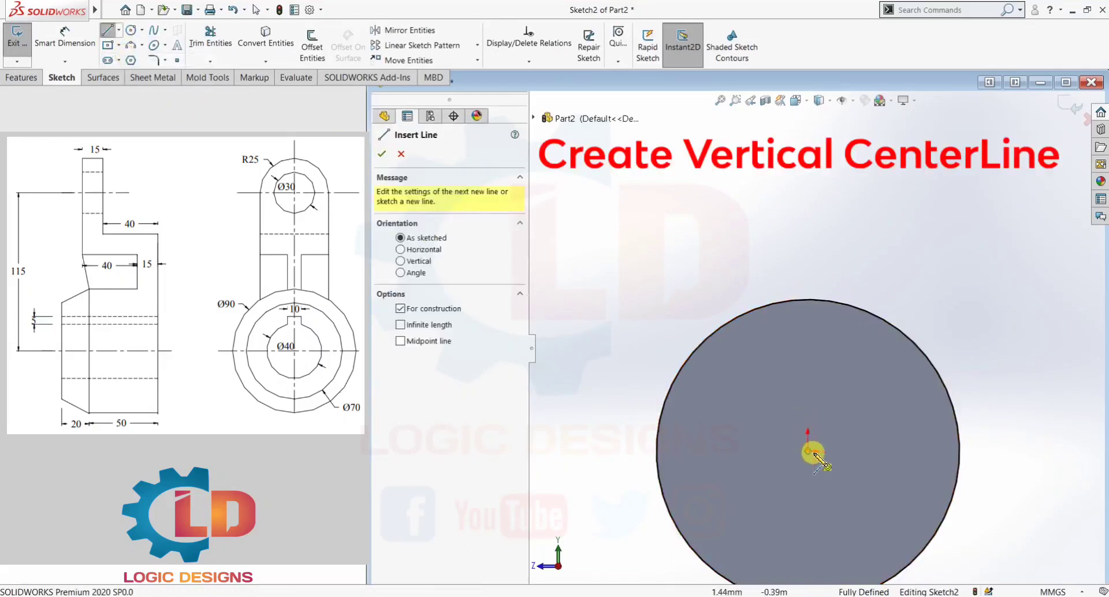
click(808, 451)
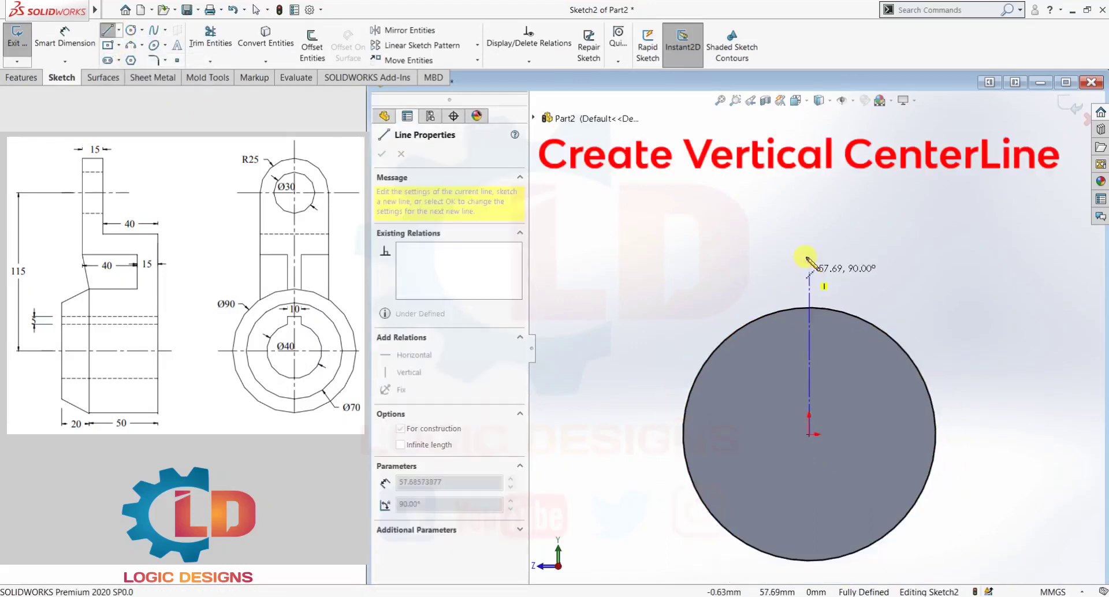
scroll(809, 252, up, 2)
click(811, 152)
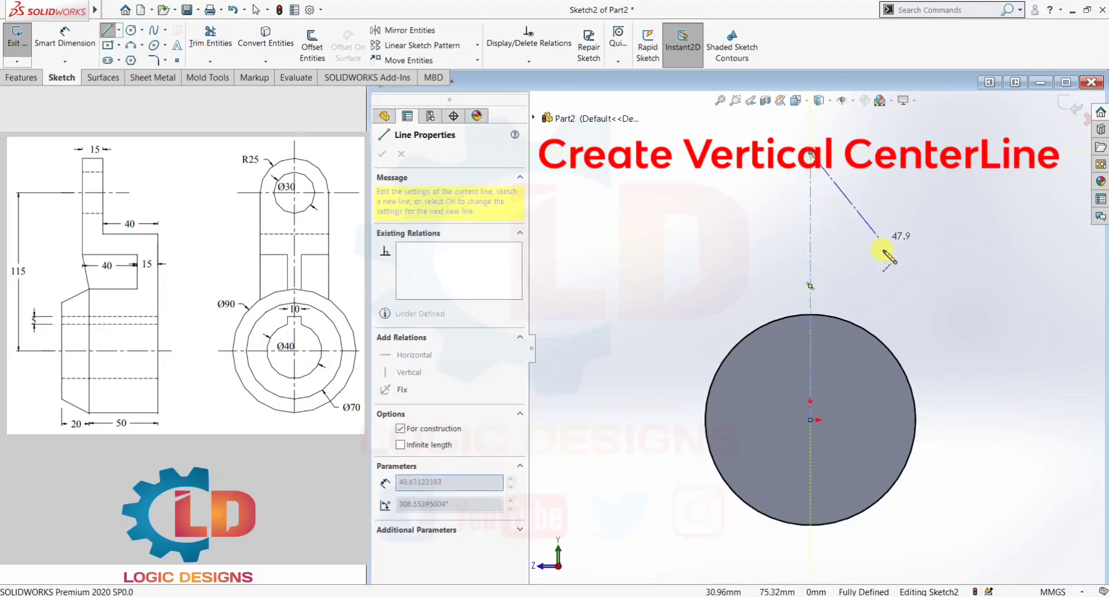
key(Escape)
scroll(883, 335, down, 1)
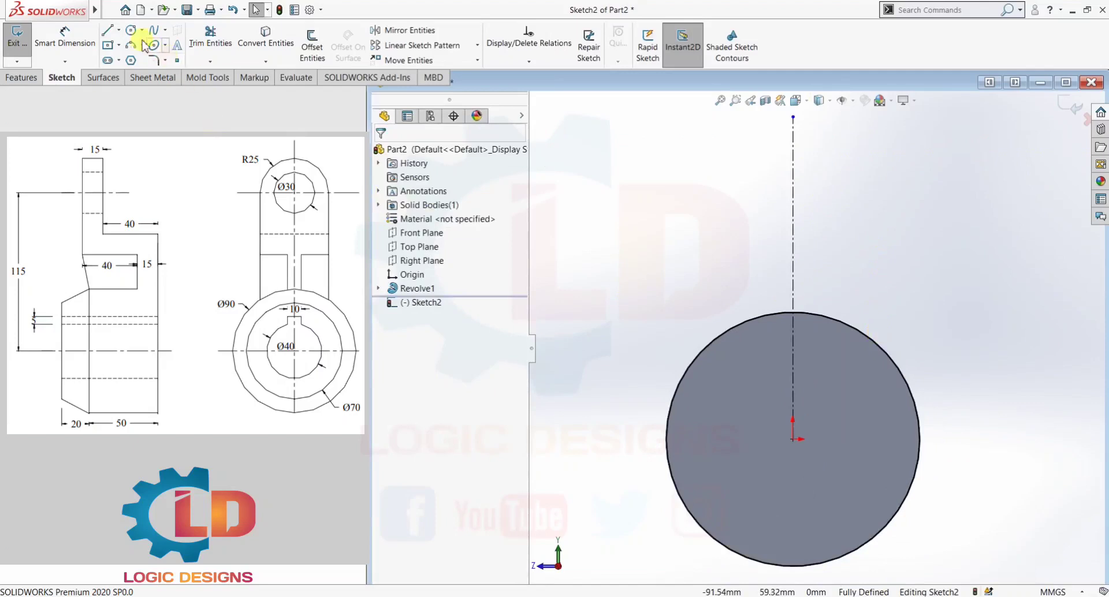
- Trim away the part of the vertical centerline that lies inside the circle
click(78, 39)
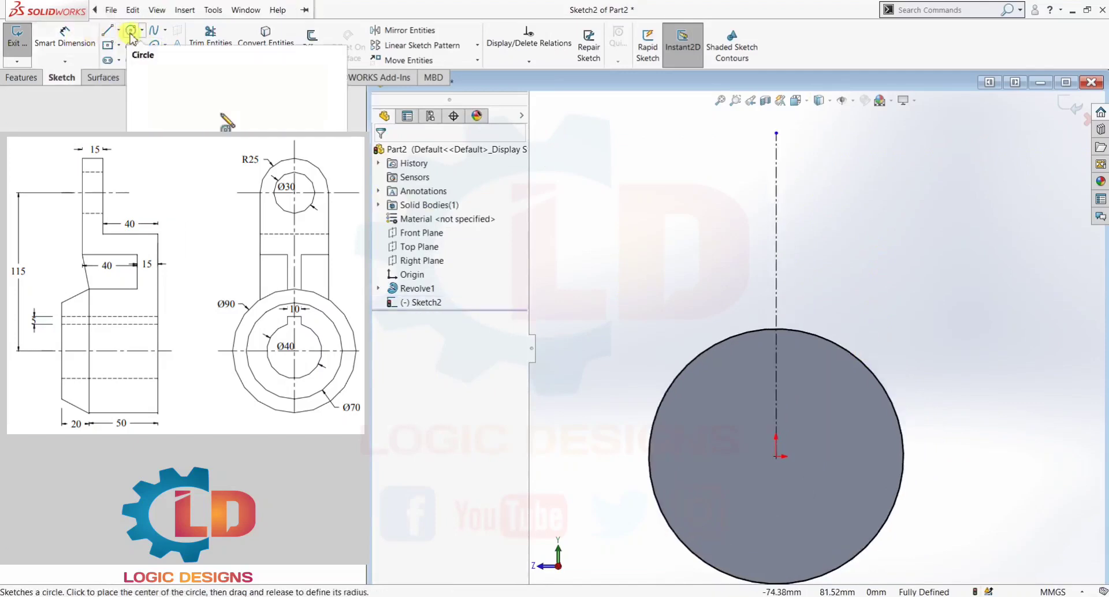
click(213, 40)
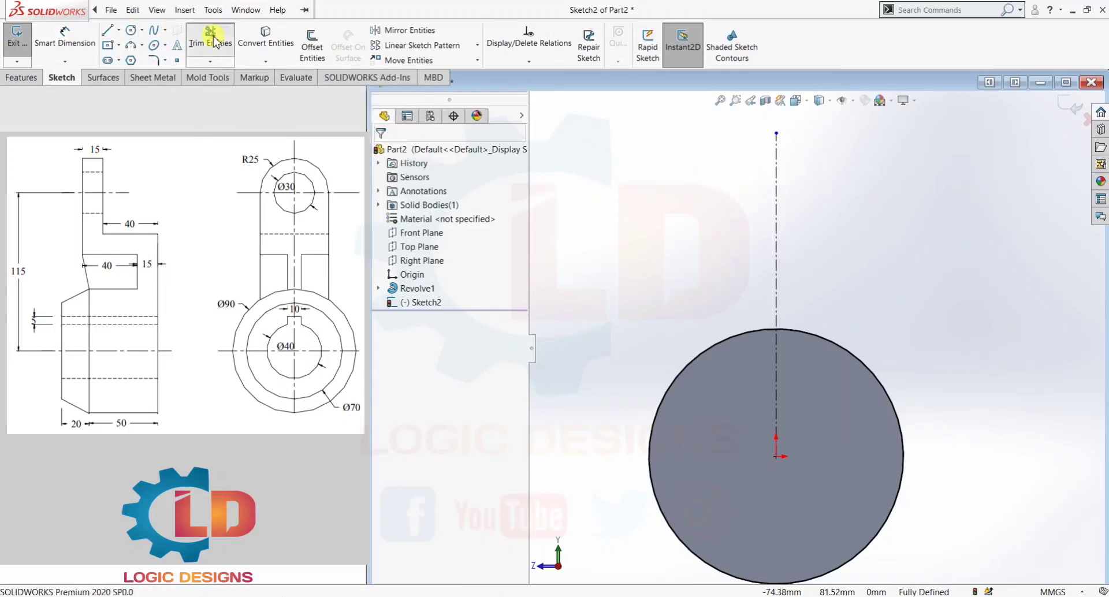
drag(753, 407, 854, 366)
key(Escape)
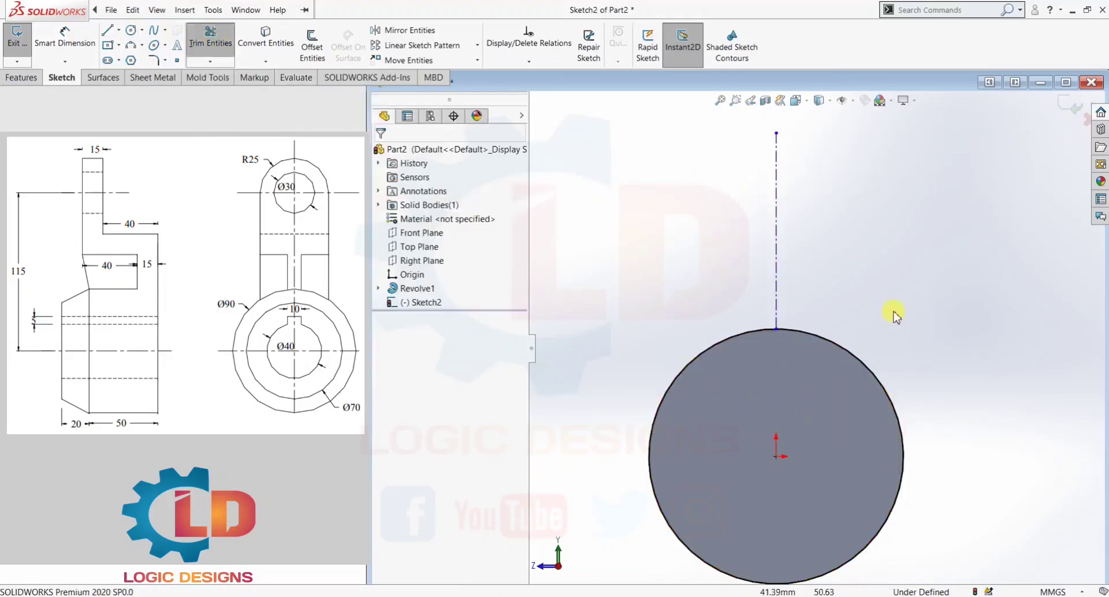
- Dimension the vertical centerline above the circle at 45 mm
click(62, 47)
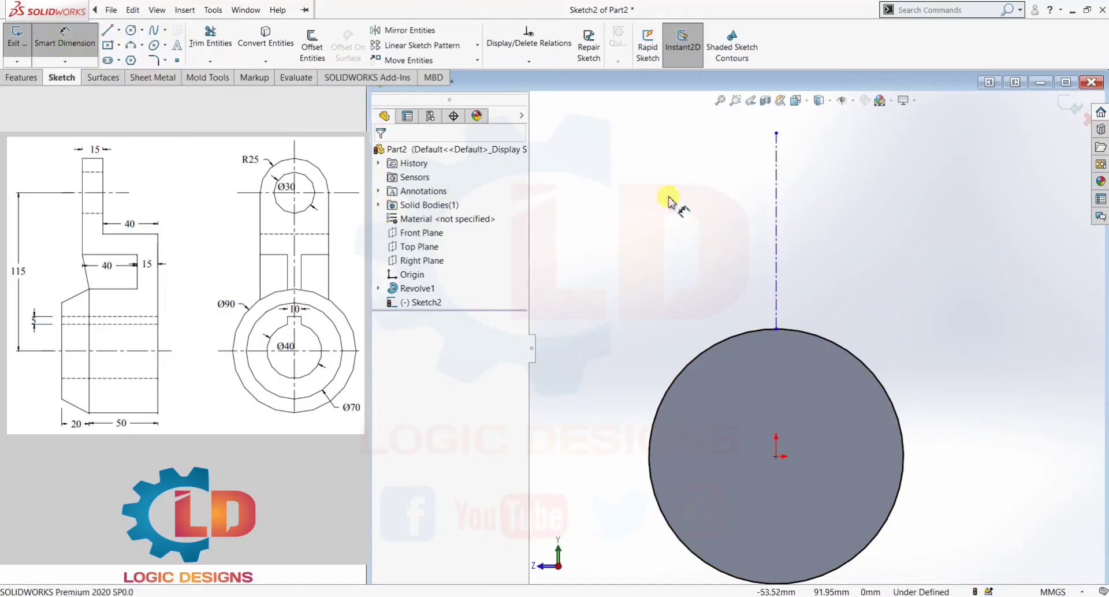
click(776, 191)
click(959, 282)
text(45)
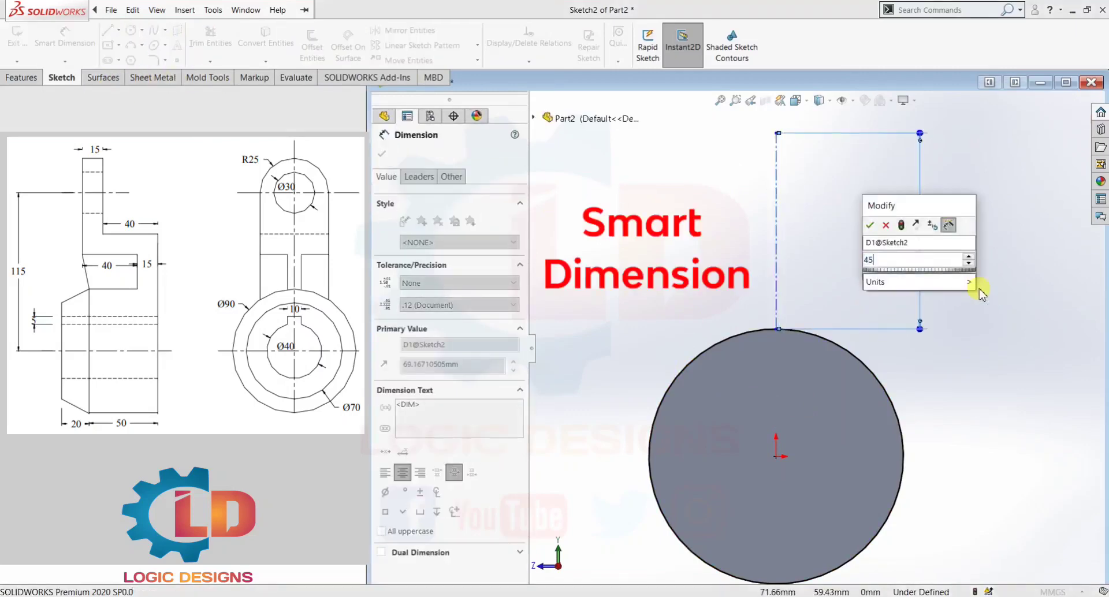
key(Return)
key(Escape)
key(Escape)
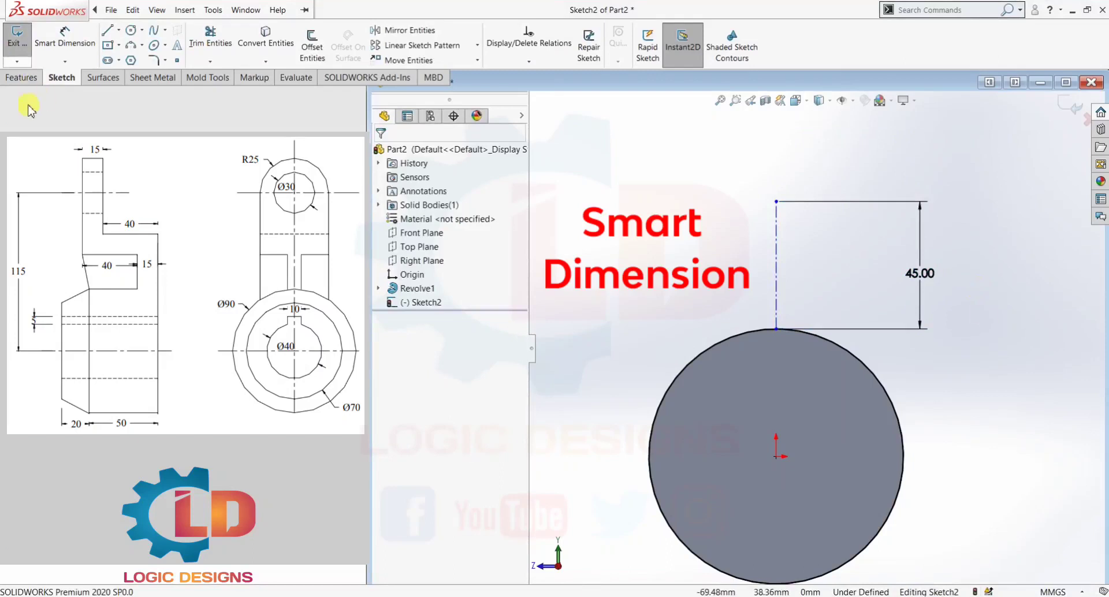
- Sketch a horizontal line about 26 mm to the left from the centerline's upper end, continuing with a vertical line down into the circle
click(119, 32)
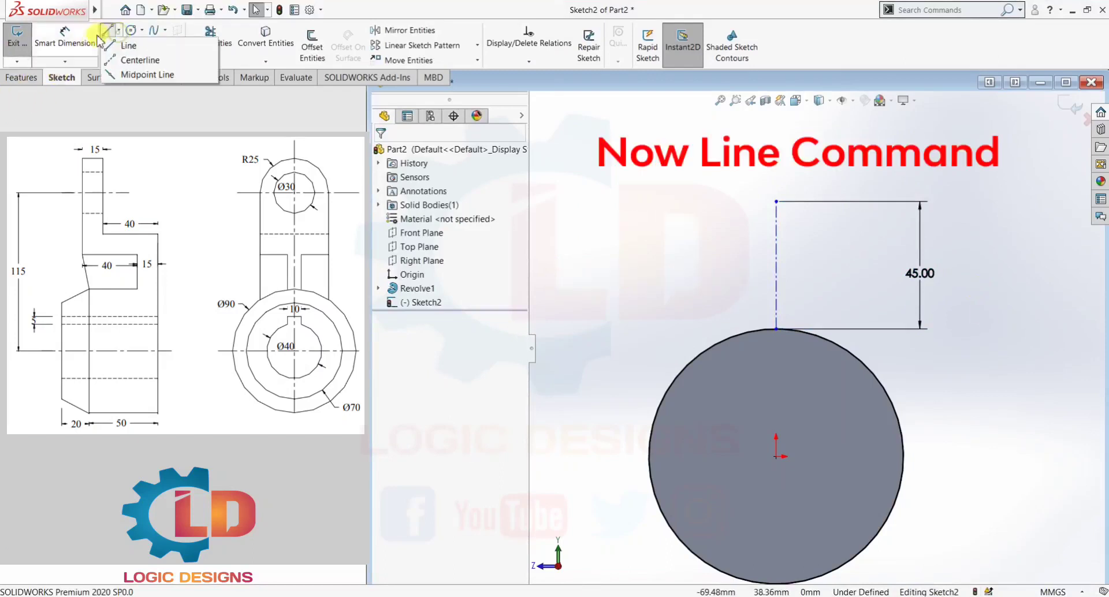
click(127, 38)
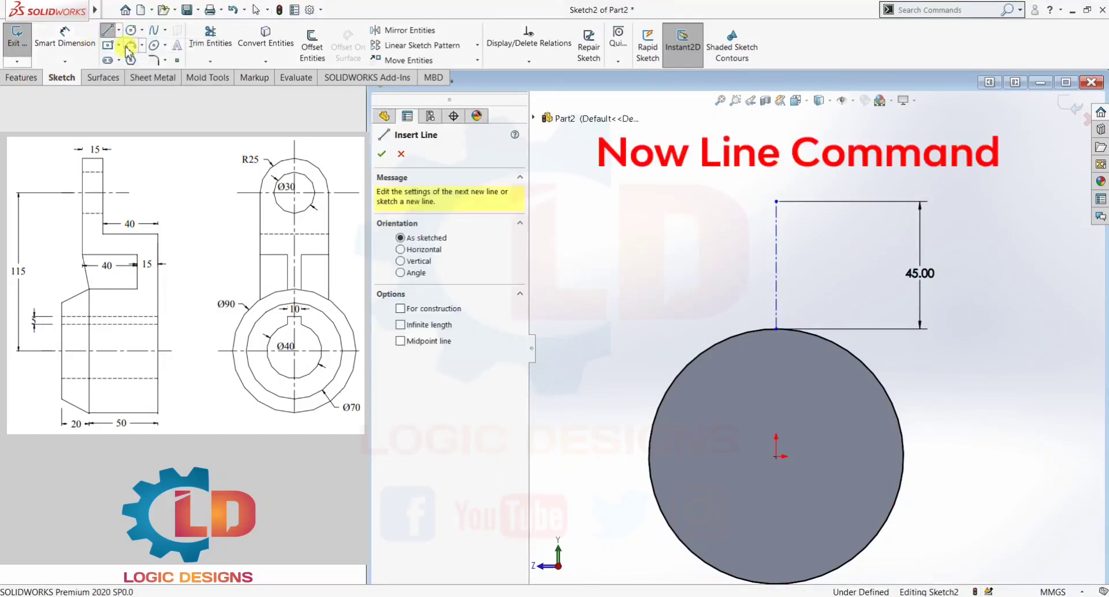
click(761, 203)
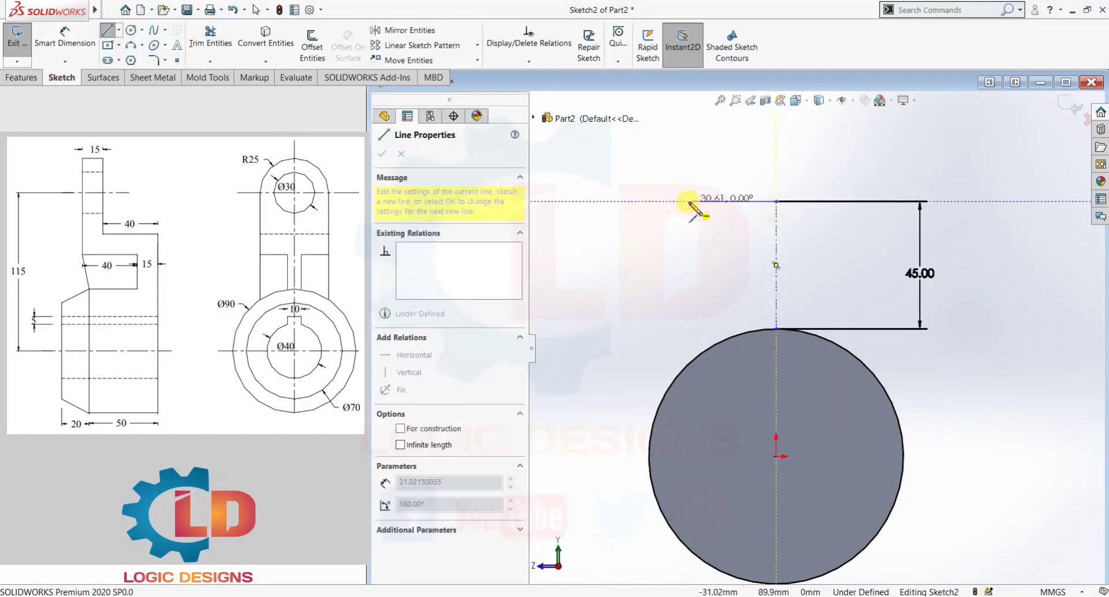
click(702, 202)
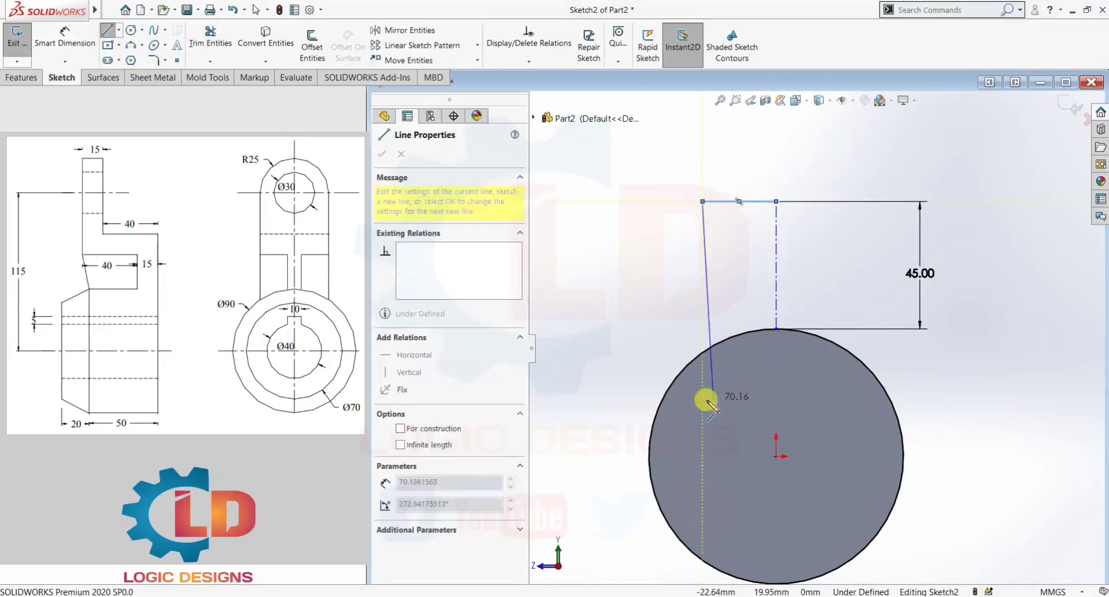
click(703, 384)
key(Escape)
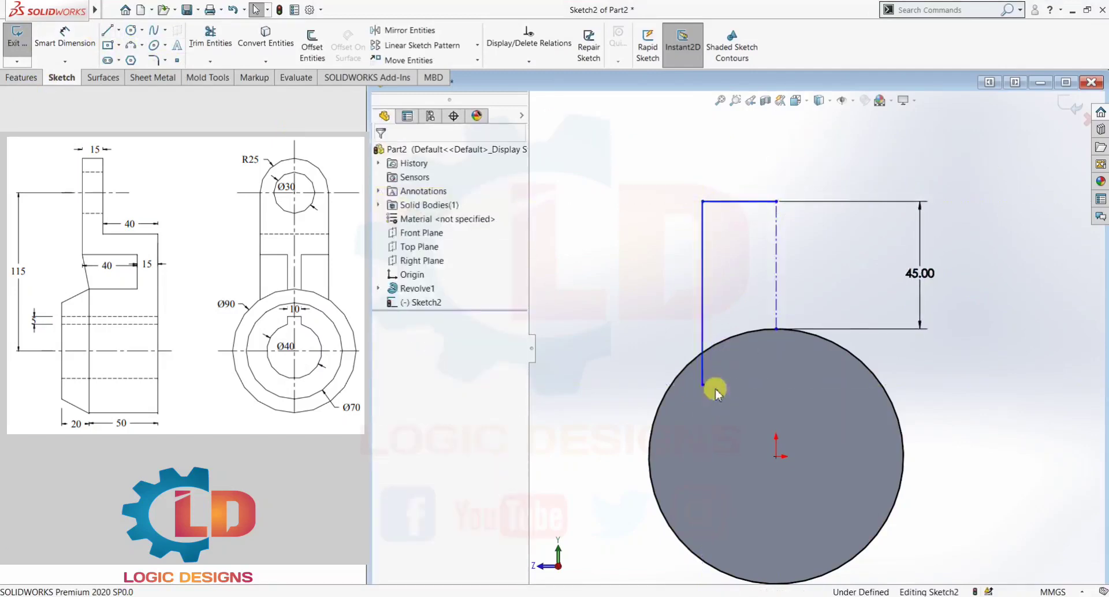
- Dimension the horizontal line at the upper end of the centerline at 25 mm
click(64, 37)
click(726, 207)
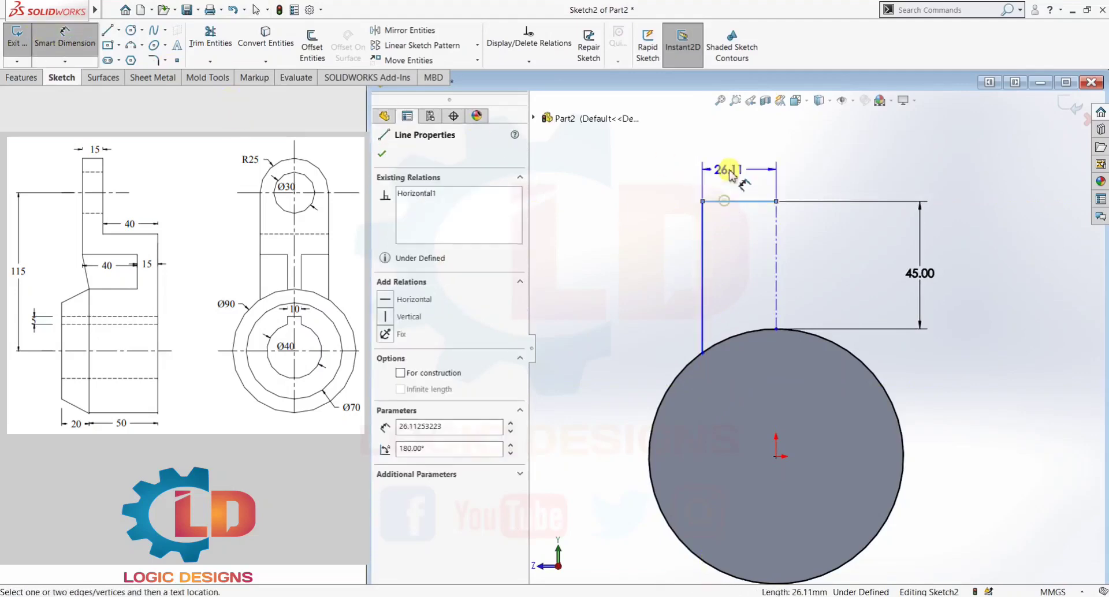
click(830, 179)
text(25)
key(Return)
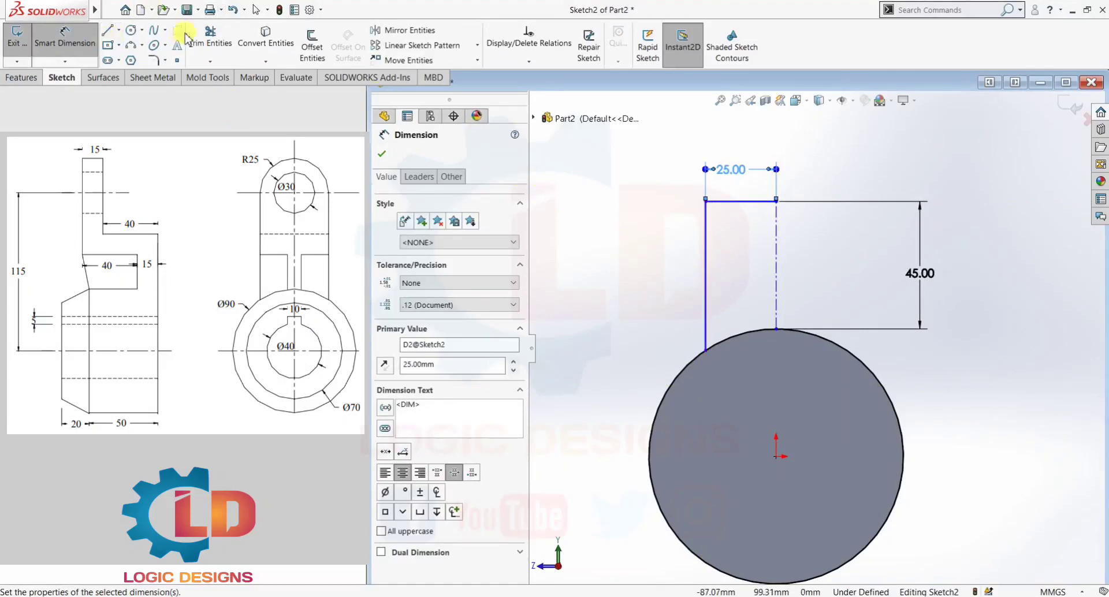
- Trim the converted circle to the arc between the vertical line and centerline, and make the centerline's lower endpoint vertical with the origin
click(210, 36)
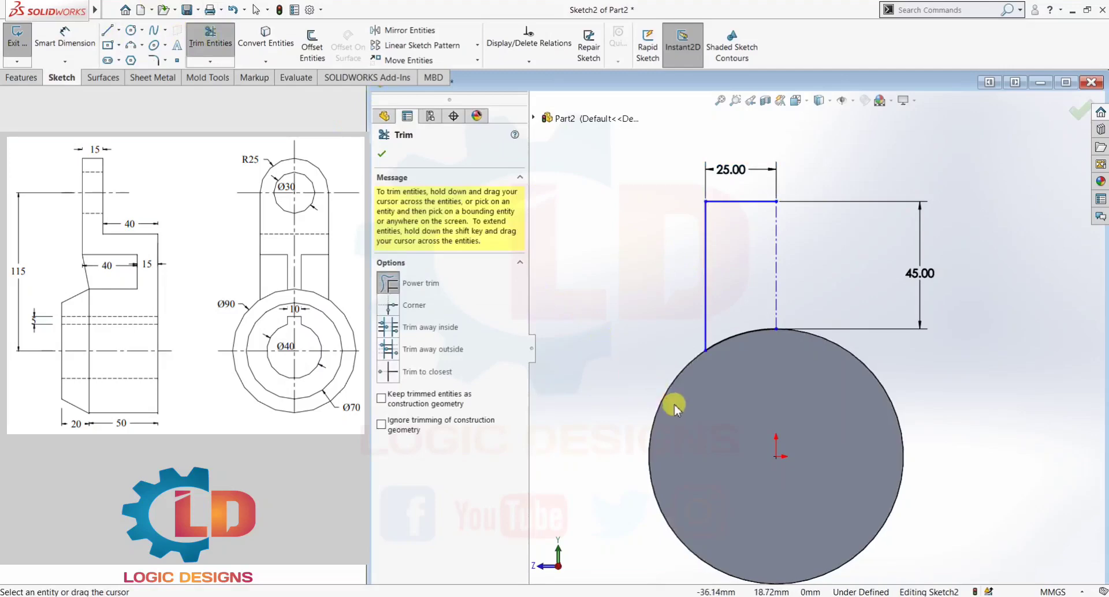
key(Escape)
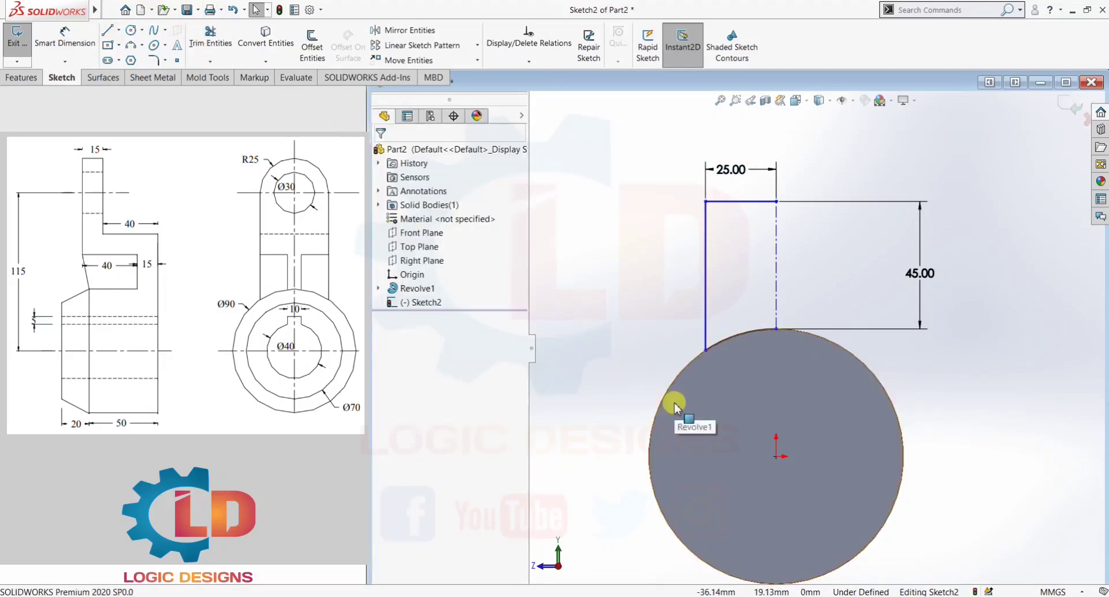
click(775, 328)
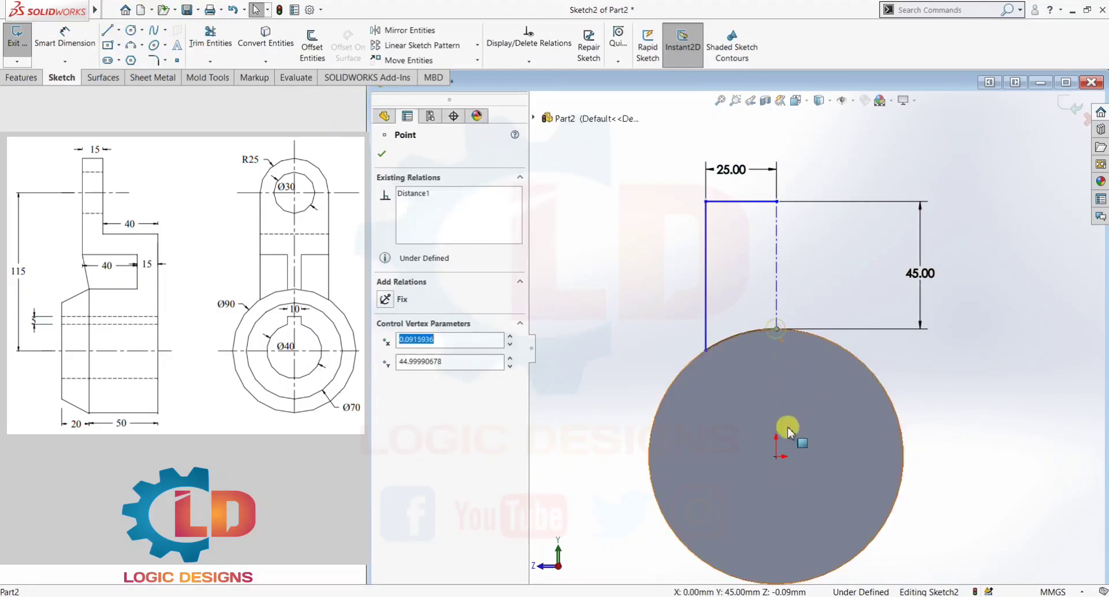
ctrl+click(775, 456)
click(386, 376)
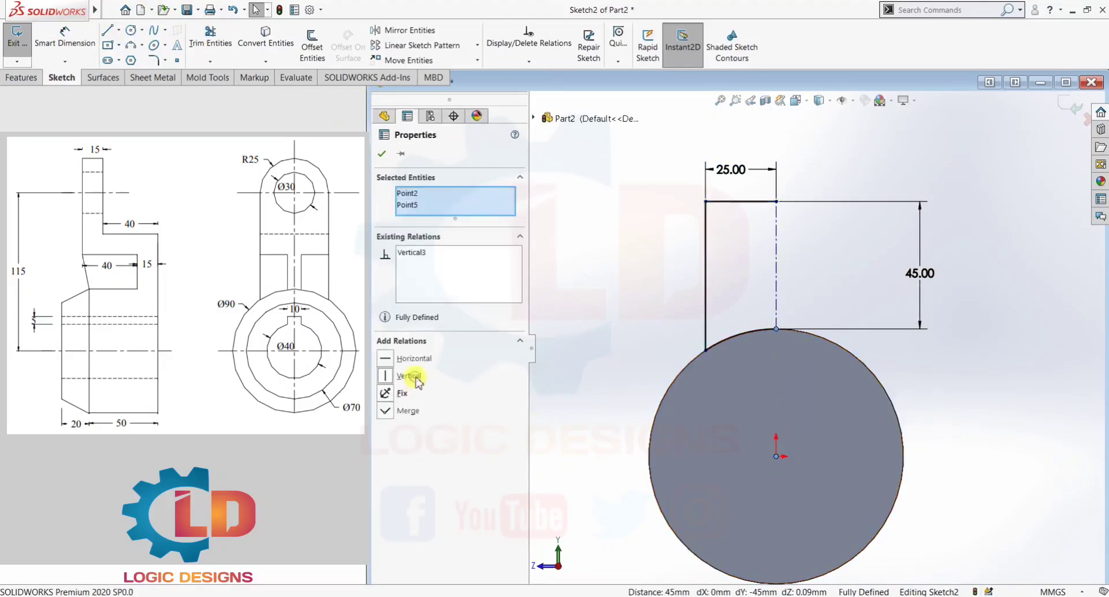
click(696, 283)
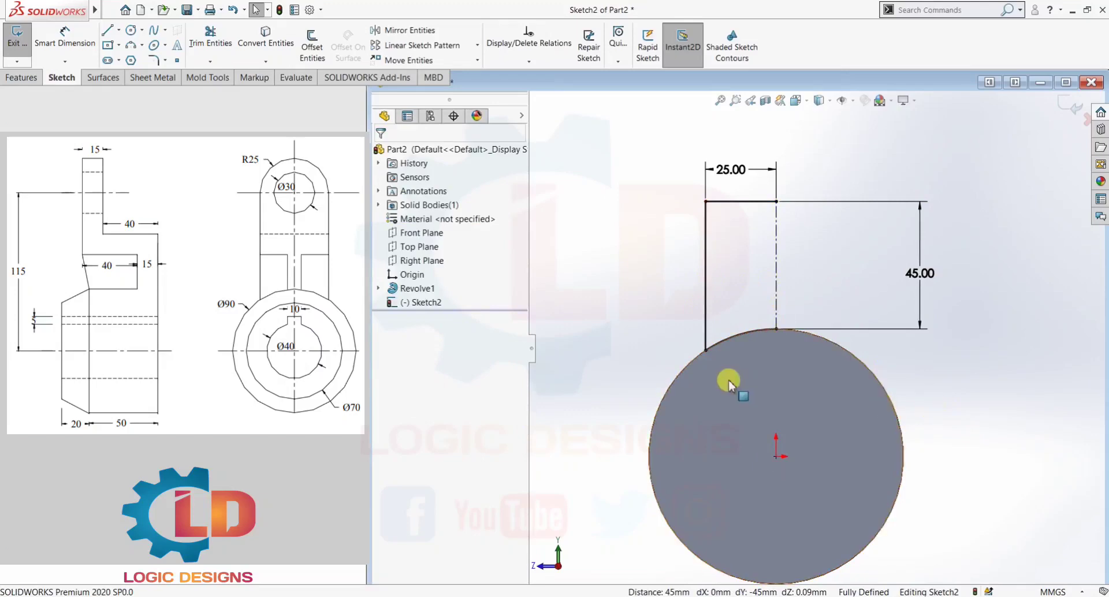
- Mirror the horizontal line, the vertical line and the arc about the centerline, keeping the originals
click(407, 31)
click(745, 201)
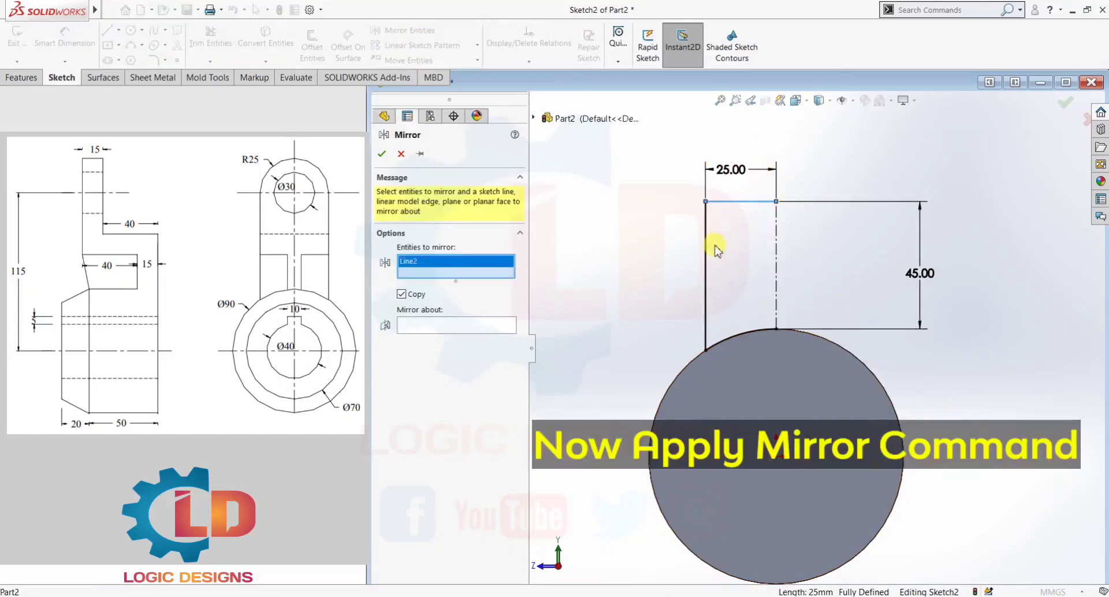
click(709, 257)
click(739, 336)
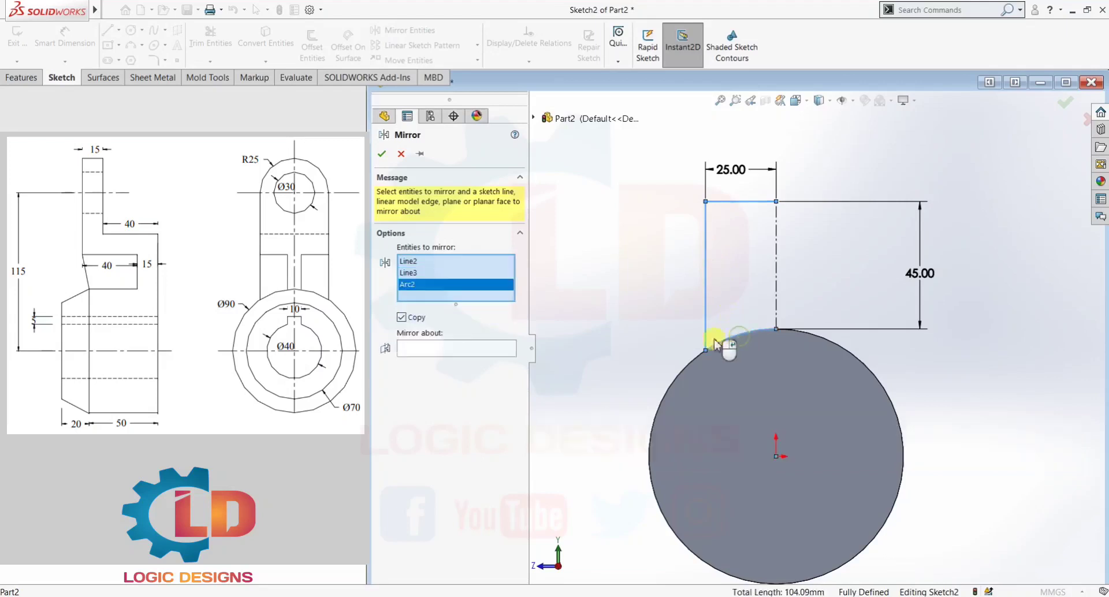
click(506, 356)
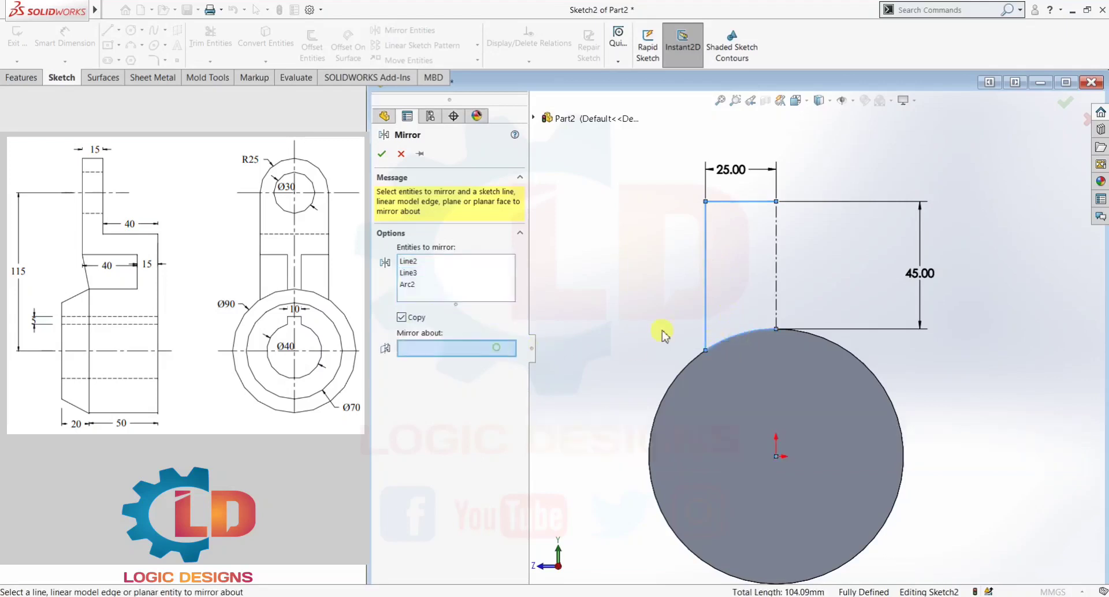
click(777, 248)
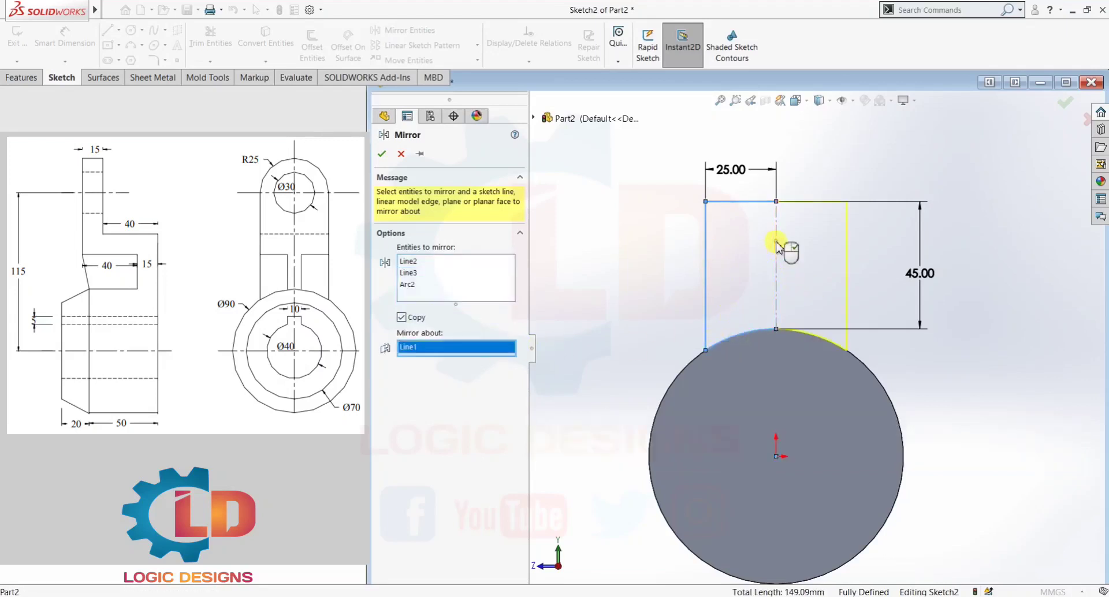
click(382, 154)
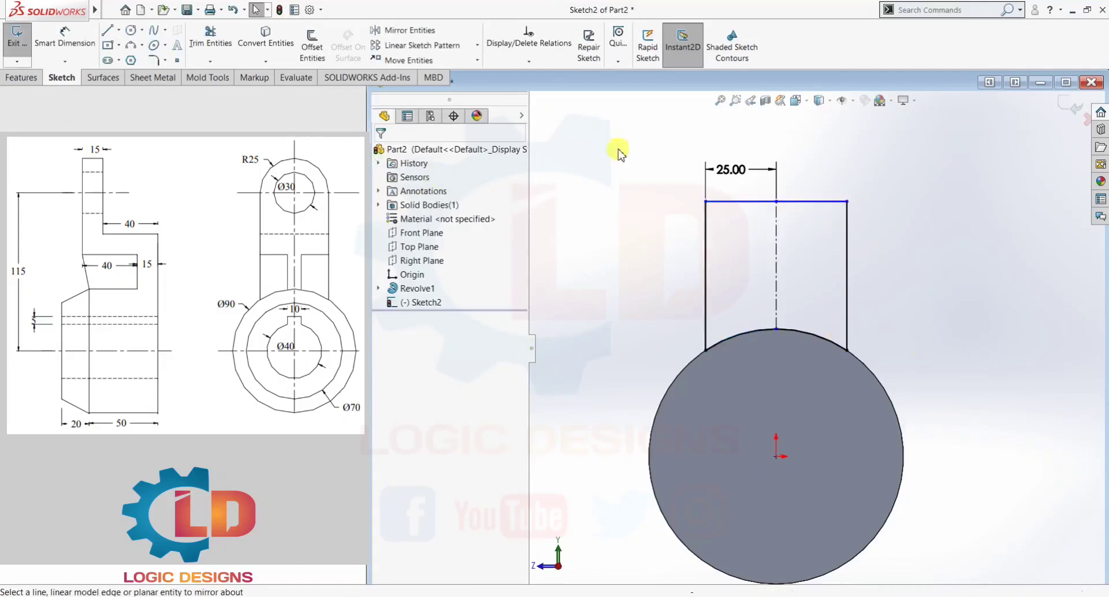
- Dimension the height from the highest point of the arc to the profile's upper line at 45 mm
click(65, 43)
click(802, 203)
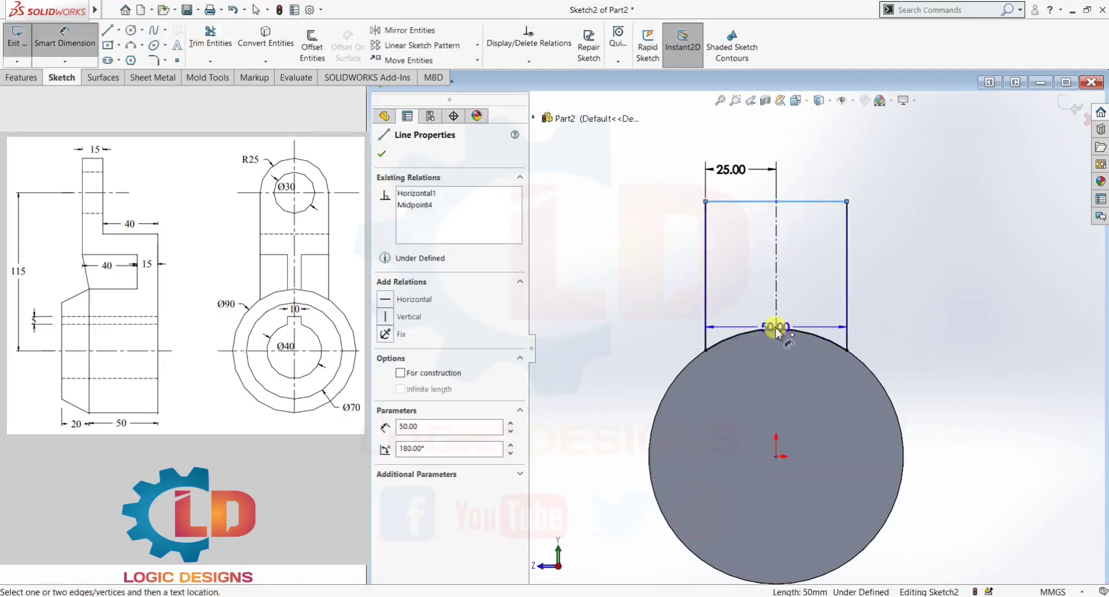
click(779, 330)
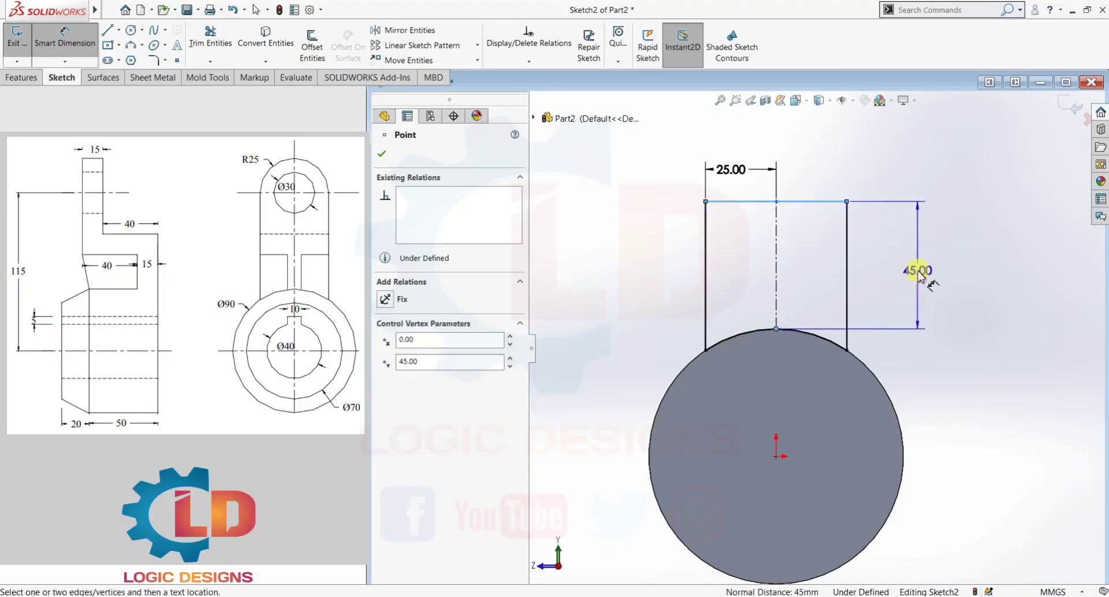
click(921, 267)
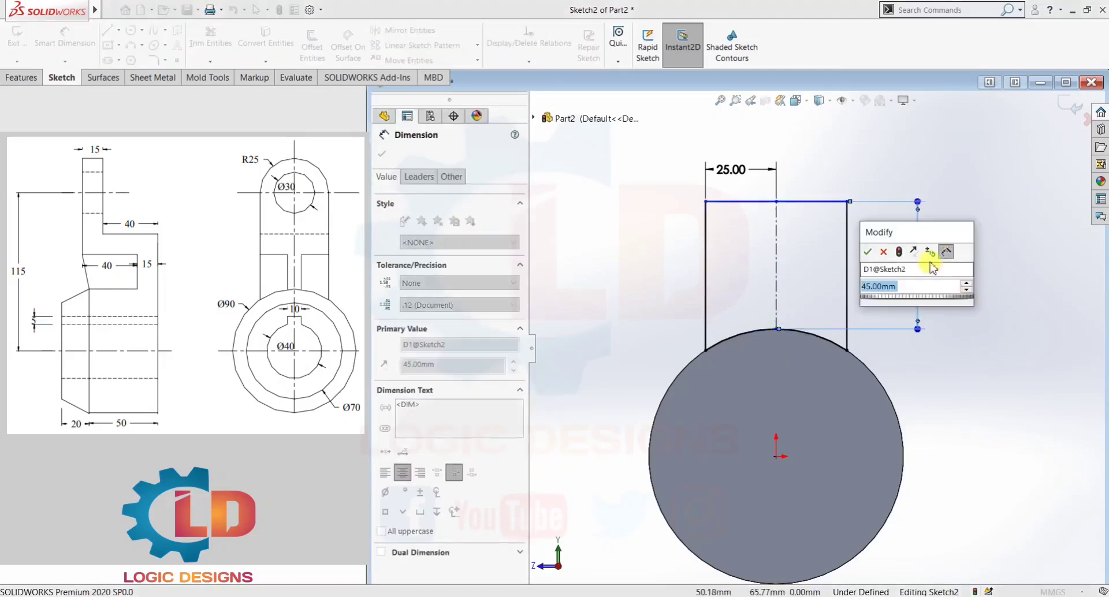
click(867, 251)
key(Escape)
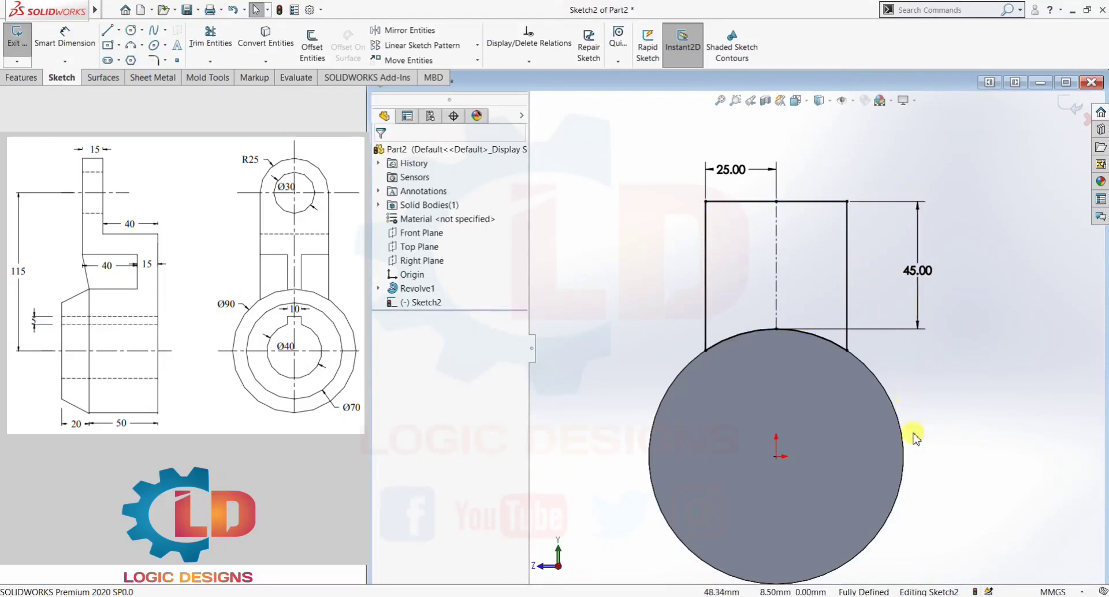
- Extrude the arm profile 15 mm blind in the reversed direction, back over the hub, with merged result
click(21, 78)
mouse_move(952, 391)
middle_down()
mouse_move(961, 376)
mouse_move(1050, 384)
mouse_move(1061, 408)
middle_up()
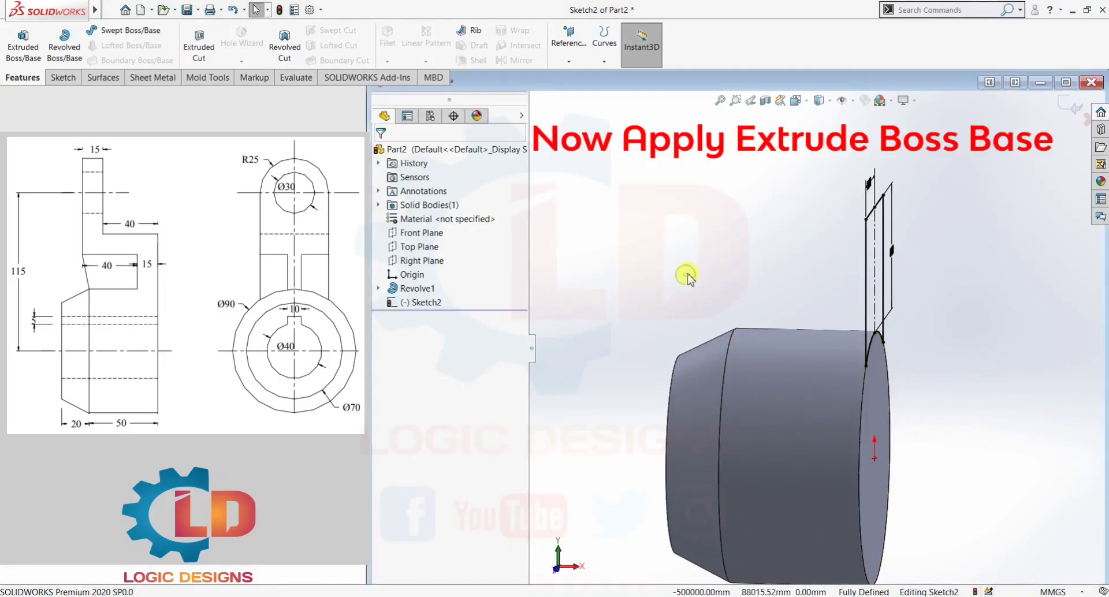
click(24, 51)
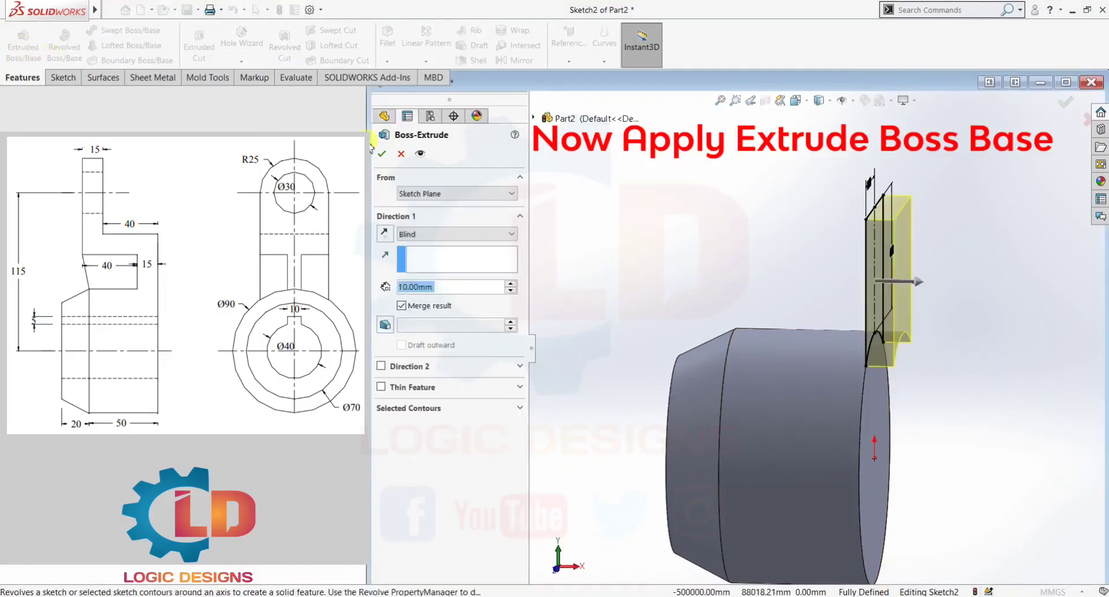
click(384, 233)
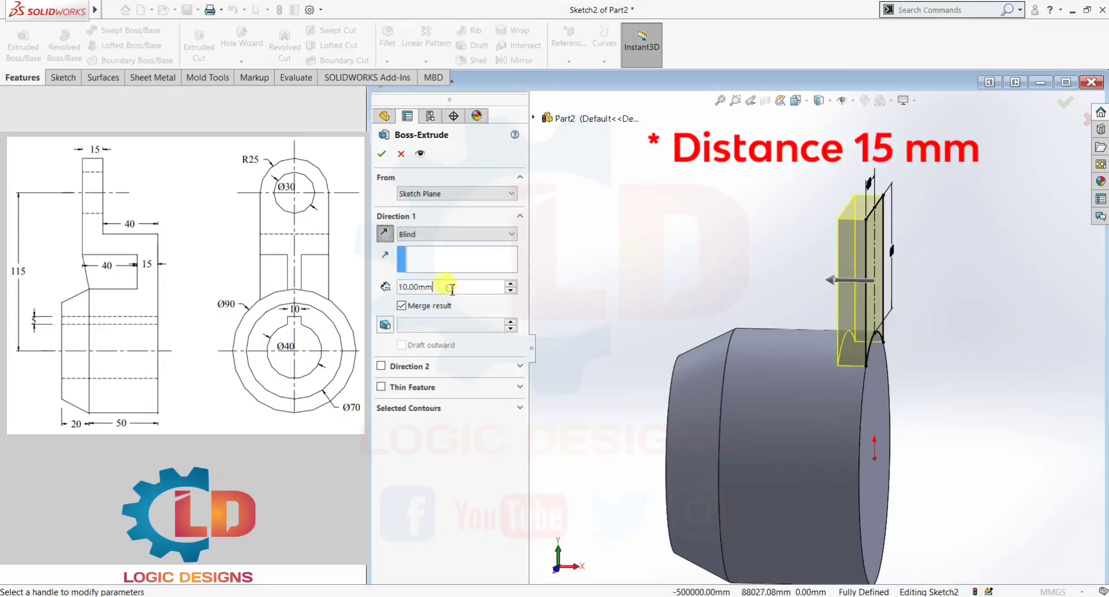
drag(456, 288, 391, 283)
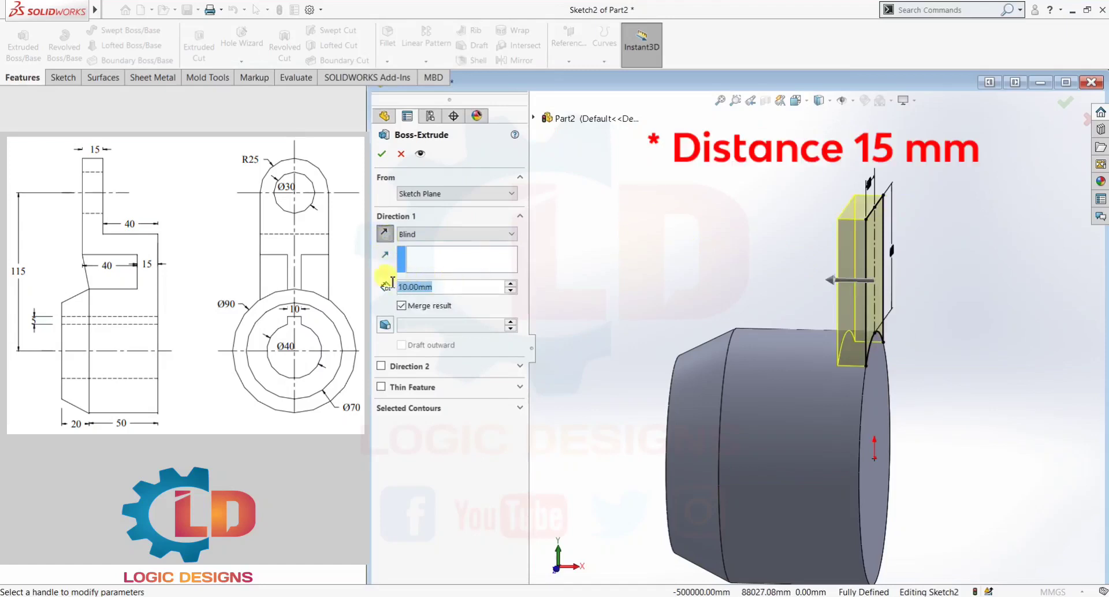
text(15)
key(Return)
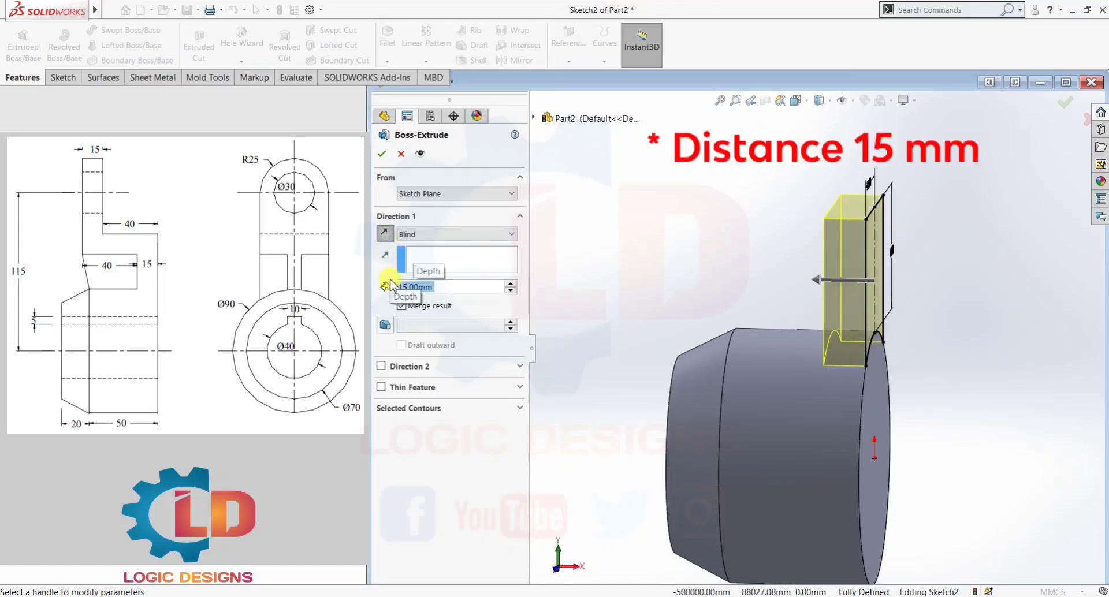
click(383, 153)
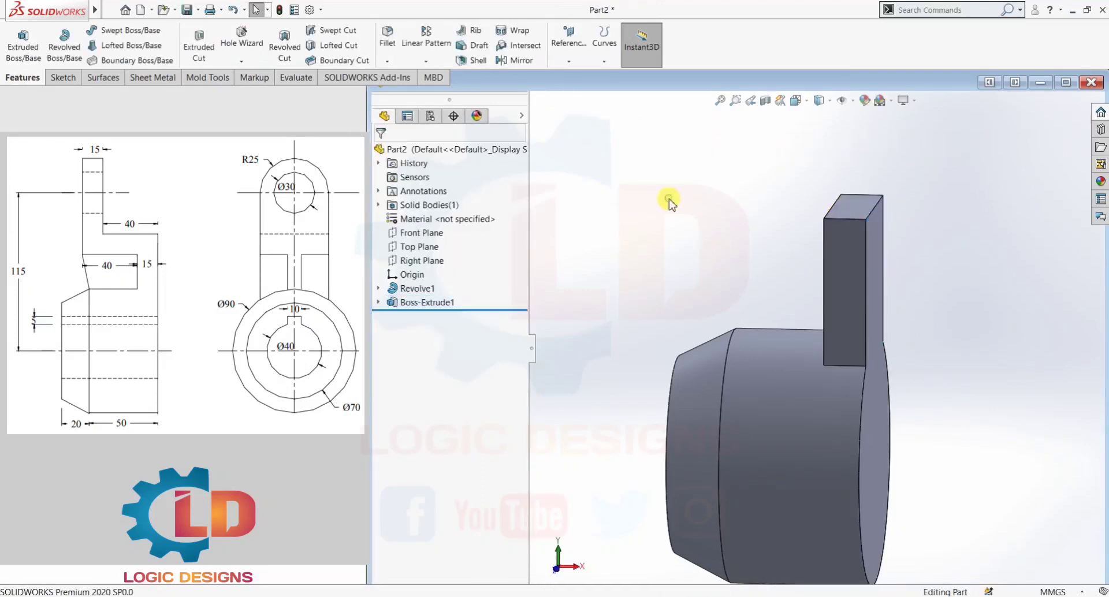
- Start a new sketch on the Front Plane and view it face-on
middle_drag(909, 312, 1005, 326)
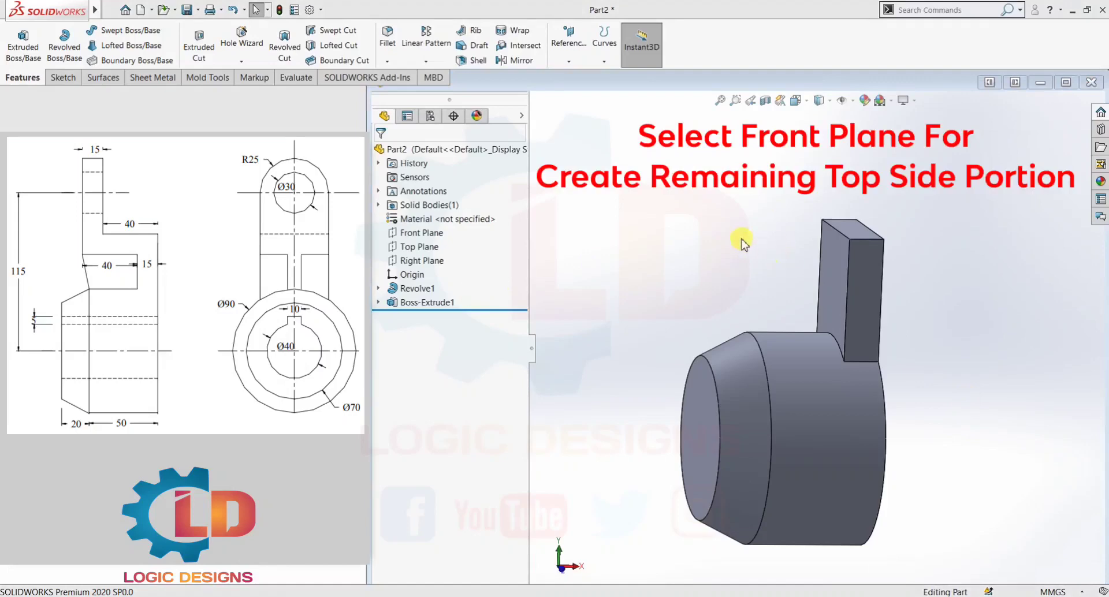
click(410, 234)
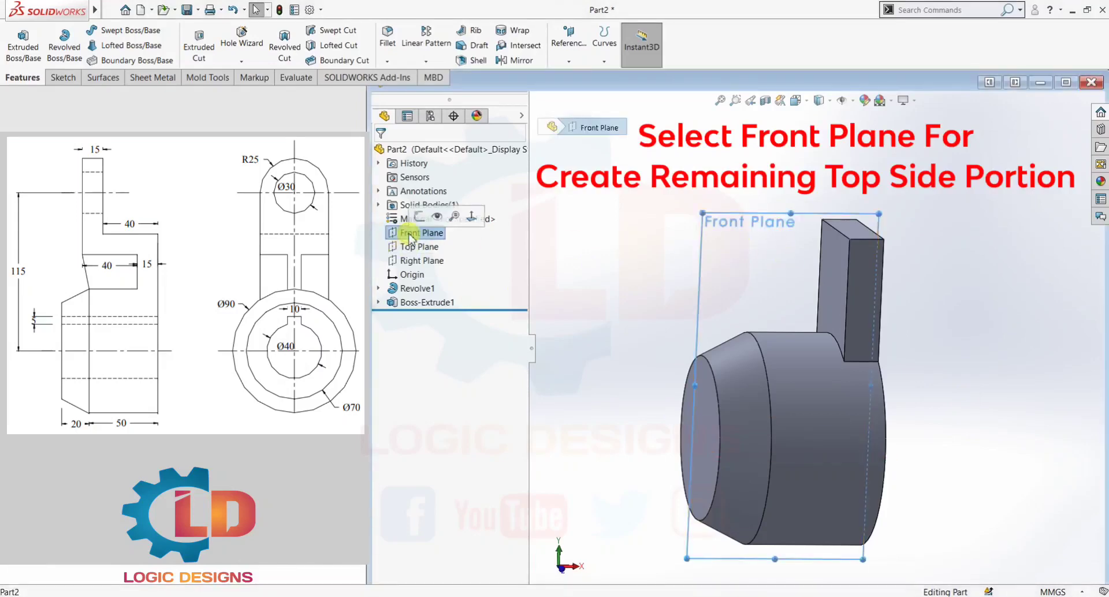
click(63, 77)
click(14, 37)
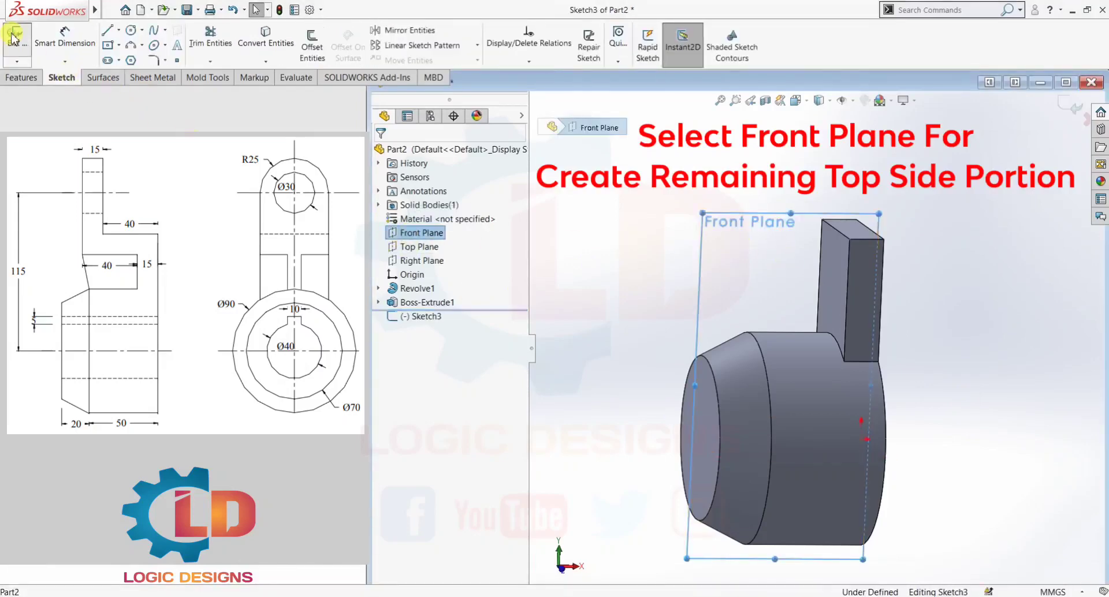
key(ctrl+8)
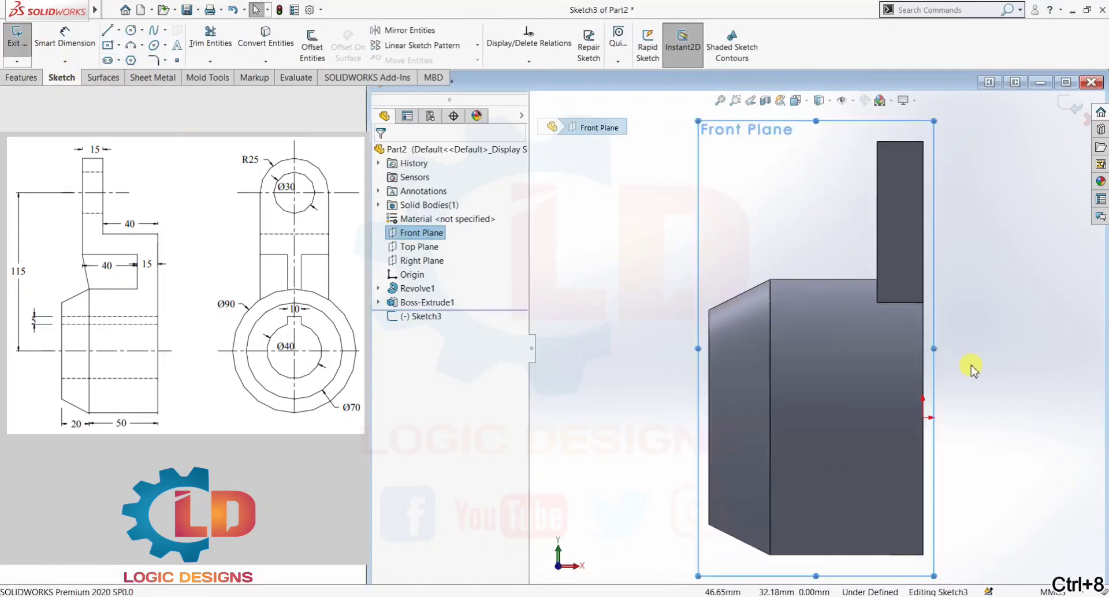
click(970, 368)
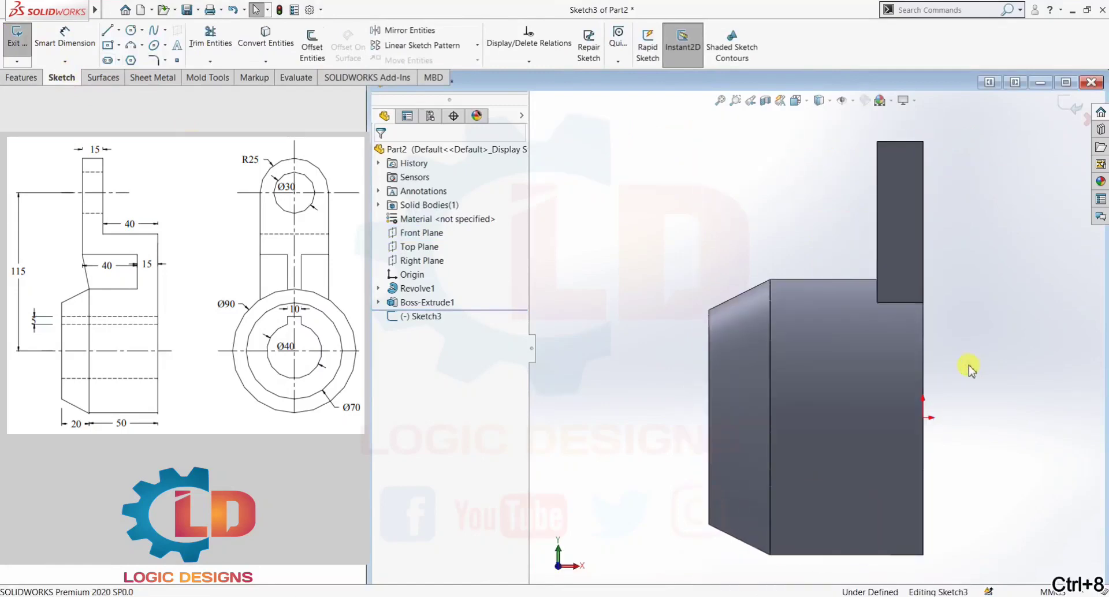
key(f)
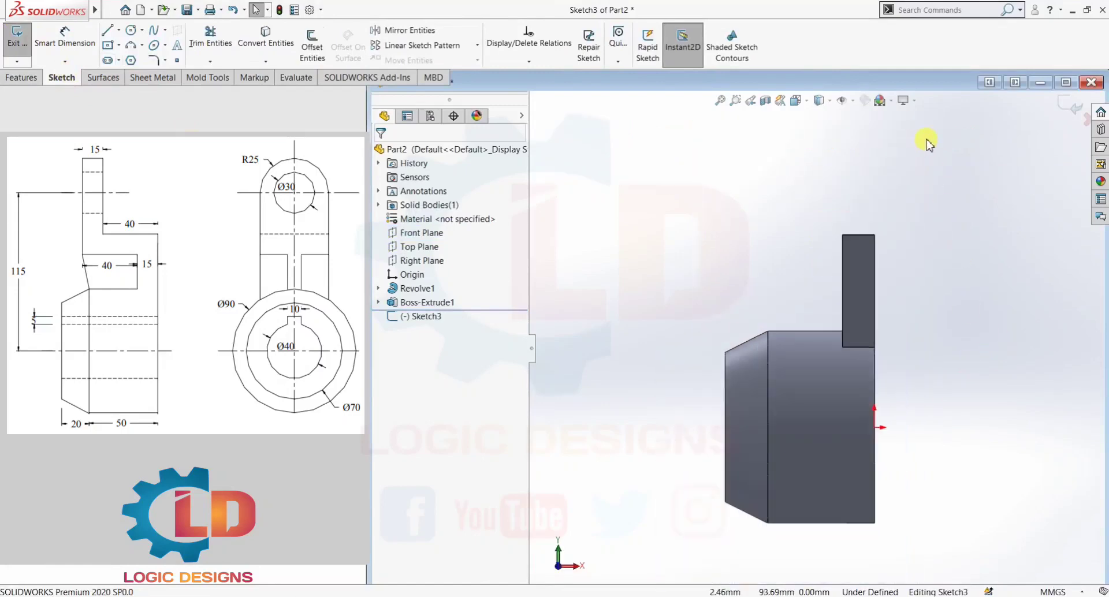
- Convert the extruded arm's upper edge and its vertical edge on the hub side into sketch lines
scroll(905, 156, down, 2)
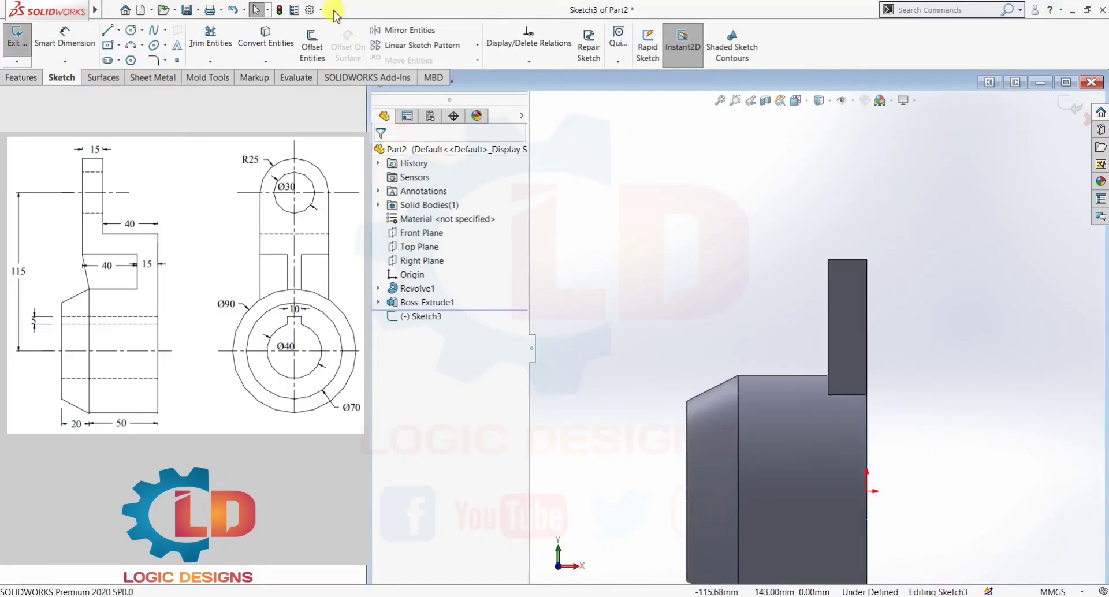
click(312, 42)
click(254, 41)
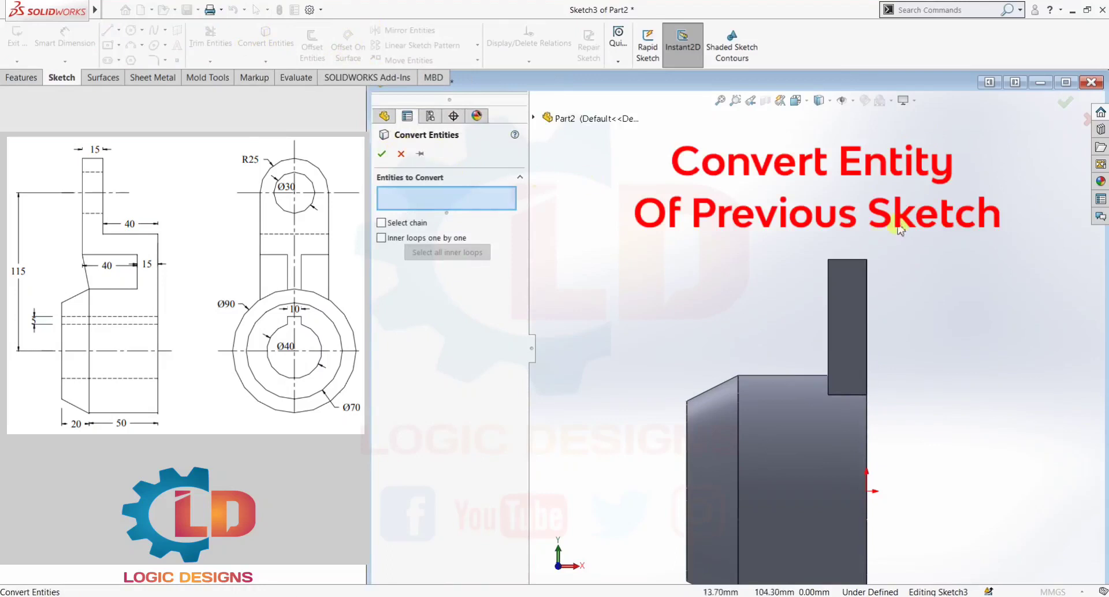
click(847, 261)
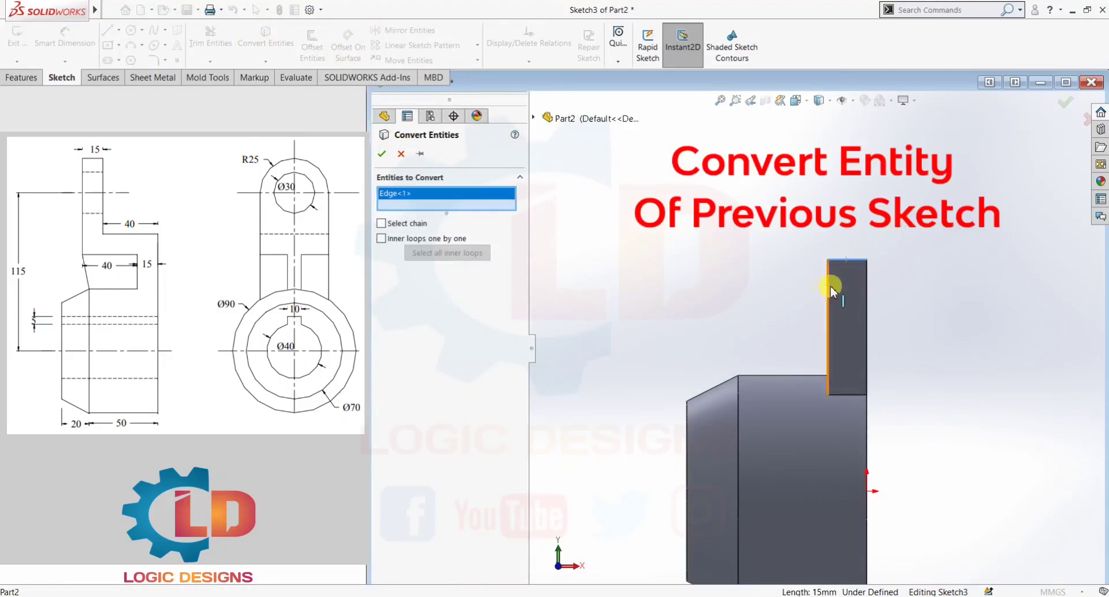
click(829, 305)
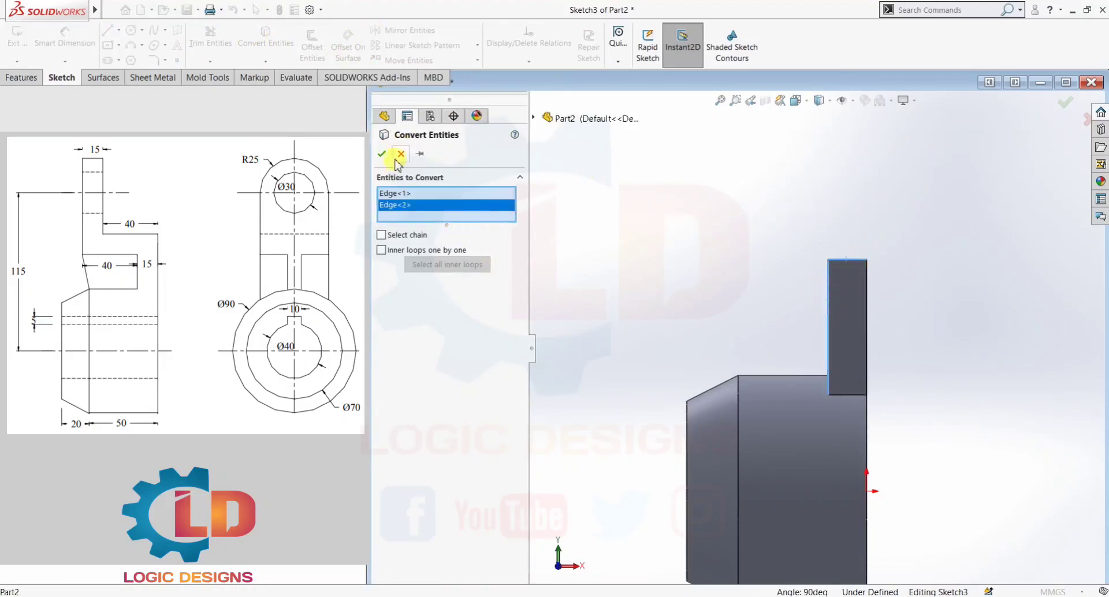
click(379, 153)
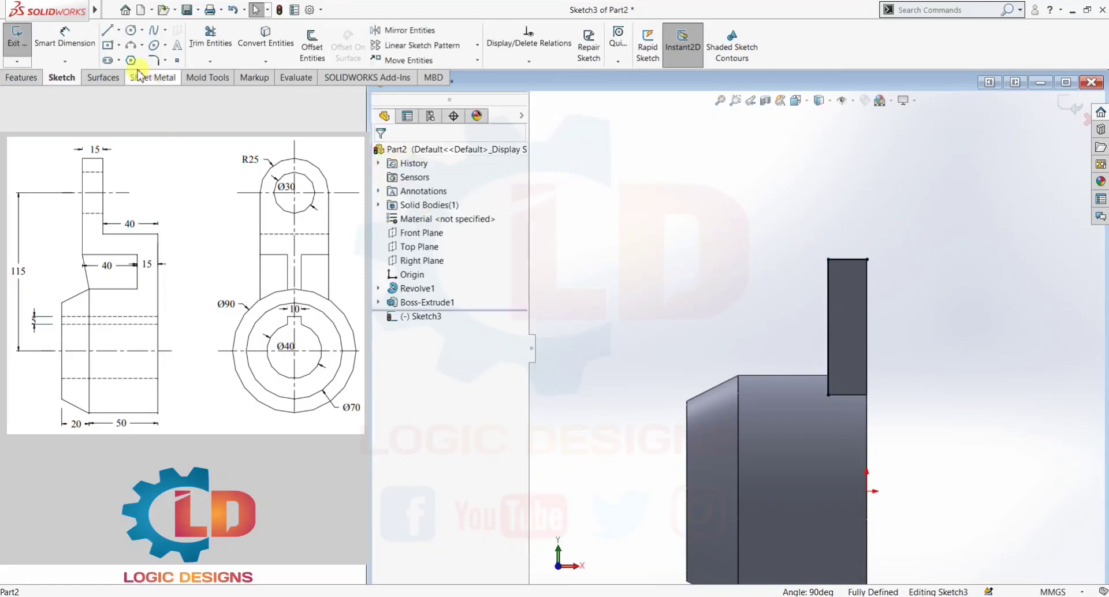
- Sketch an L-shaped line outline from the arm's upper corner, about 24 mm outward, with an upright leg about 19 mm wide and a foot about 13 mm thick
click(106, 33)
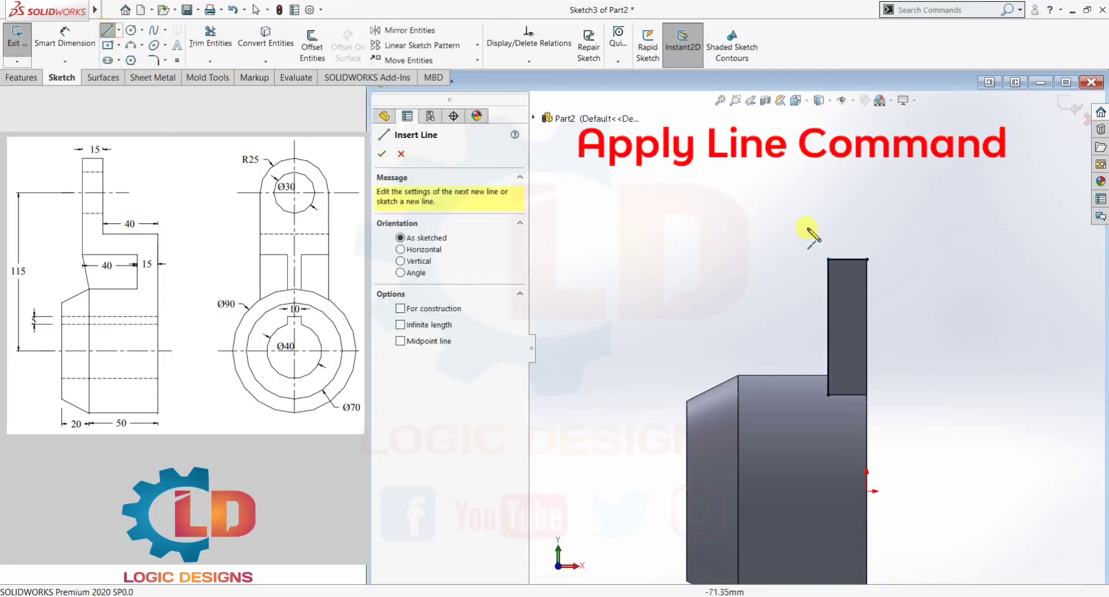
click(828, 261)
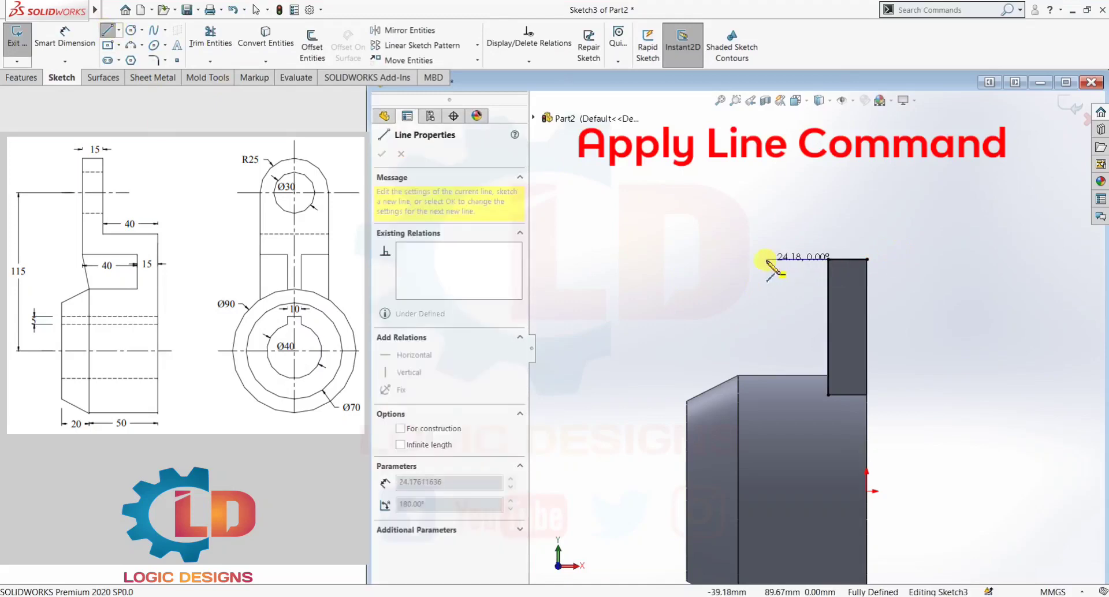
click(766, 259)
click(766, 132)
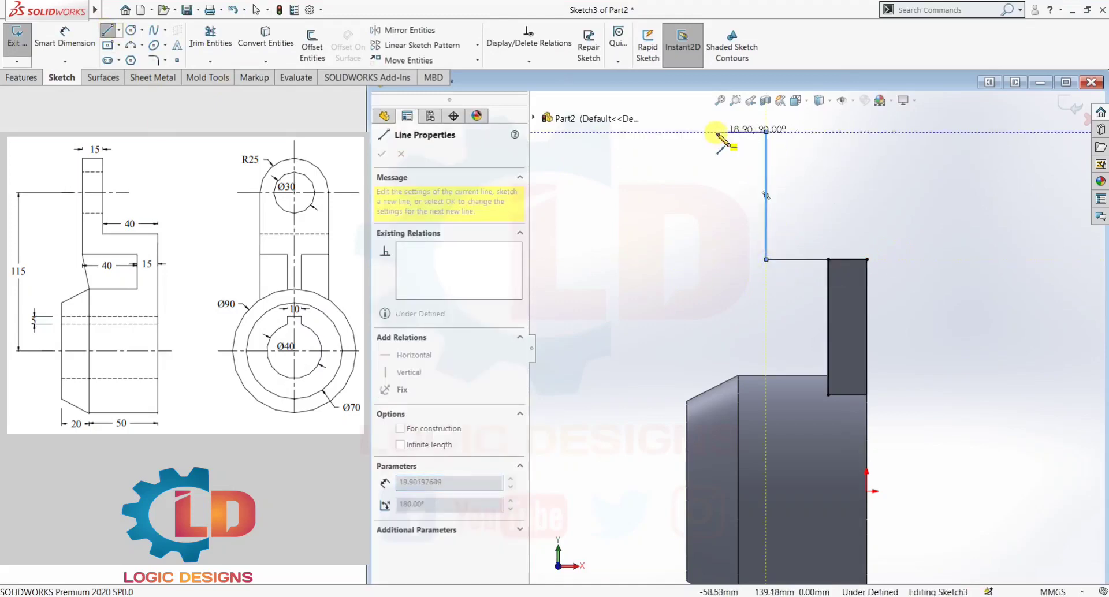
click(716, 131)
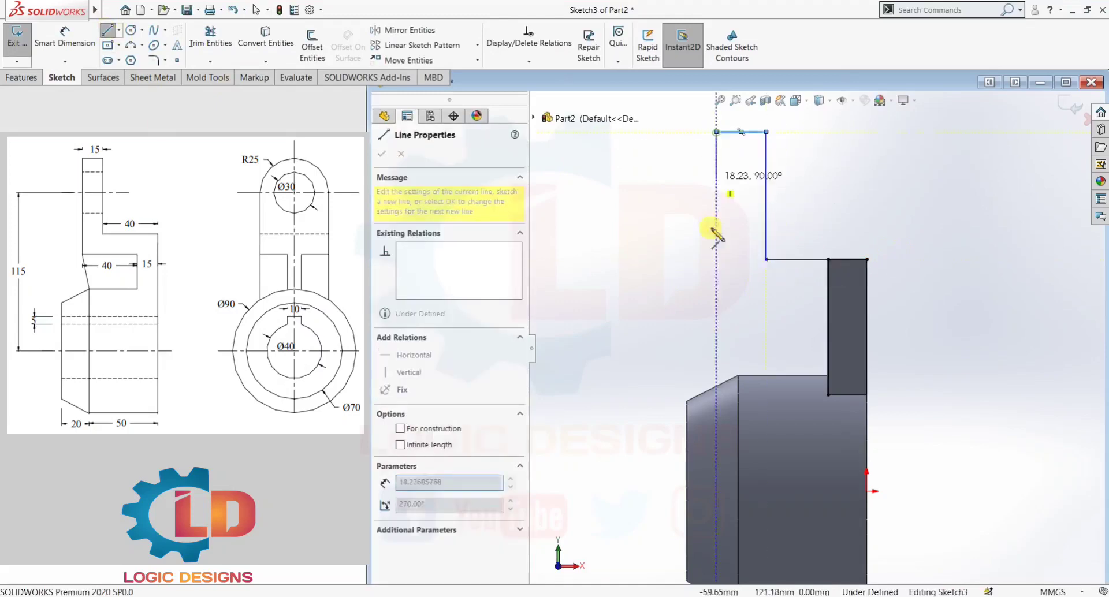
click(717, 293)
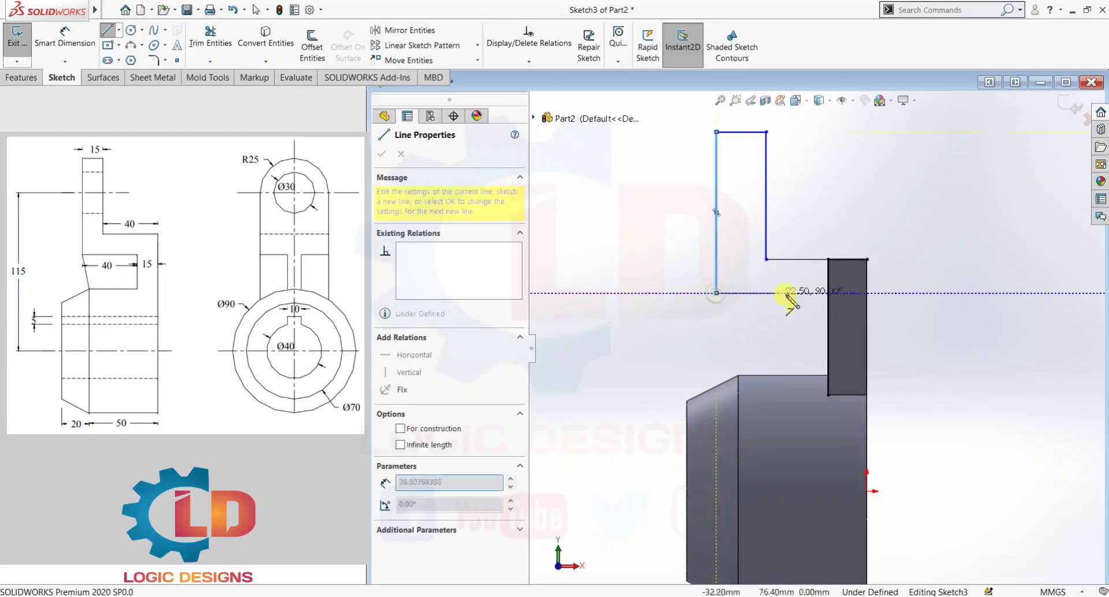
click(828, 293)
key(Escape)
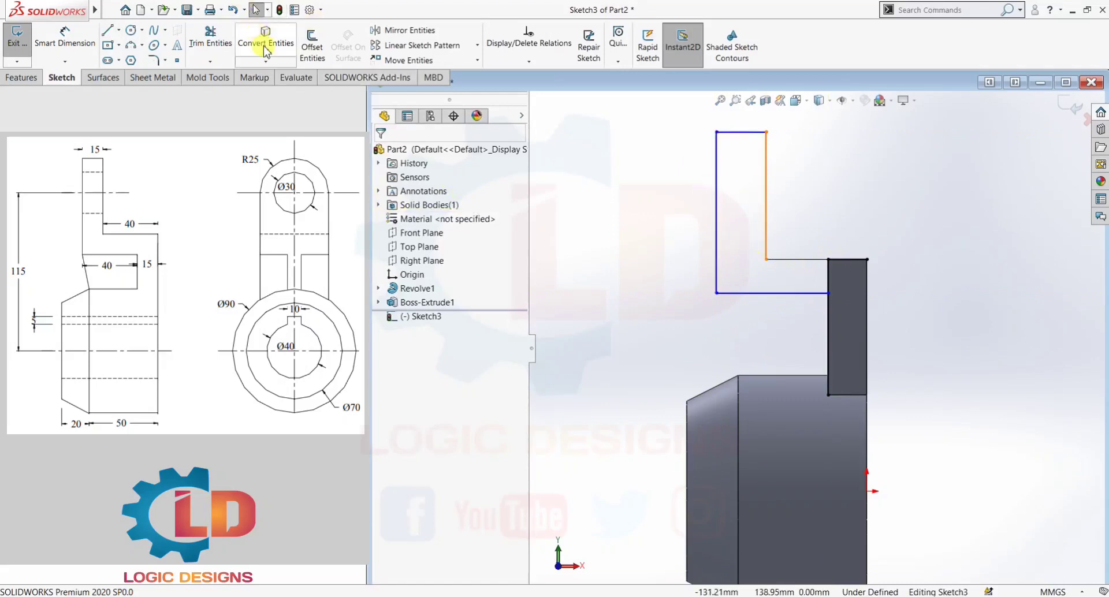
- Trim the surplus converted lines along the arm so only the closed L-shaped outline remains
click(210, 38)
mouse_move(923, 303)
mouse_down()
mouse_move(831, 324)
mouse_move(871, 244)
mouse_up()
key(Escape)
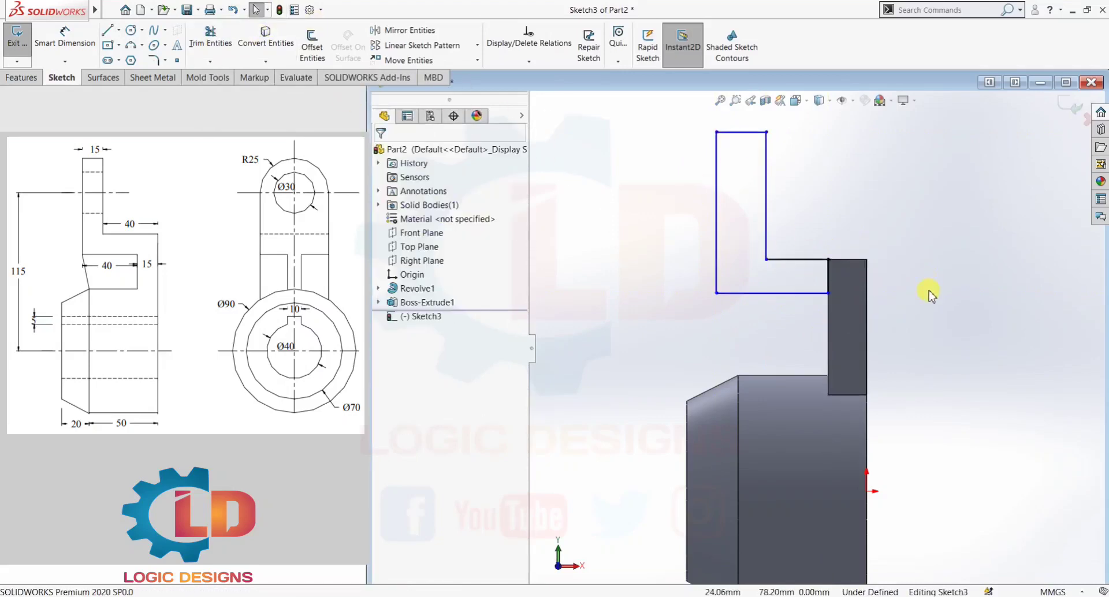
- Dimension the width of the outline's upright leg at 15 mm
key(f)
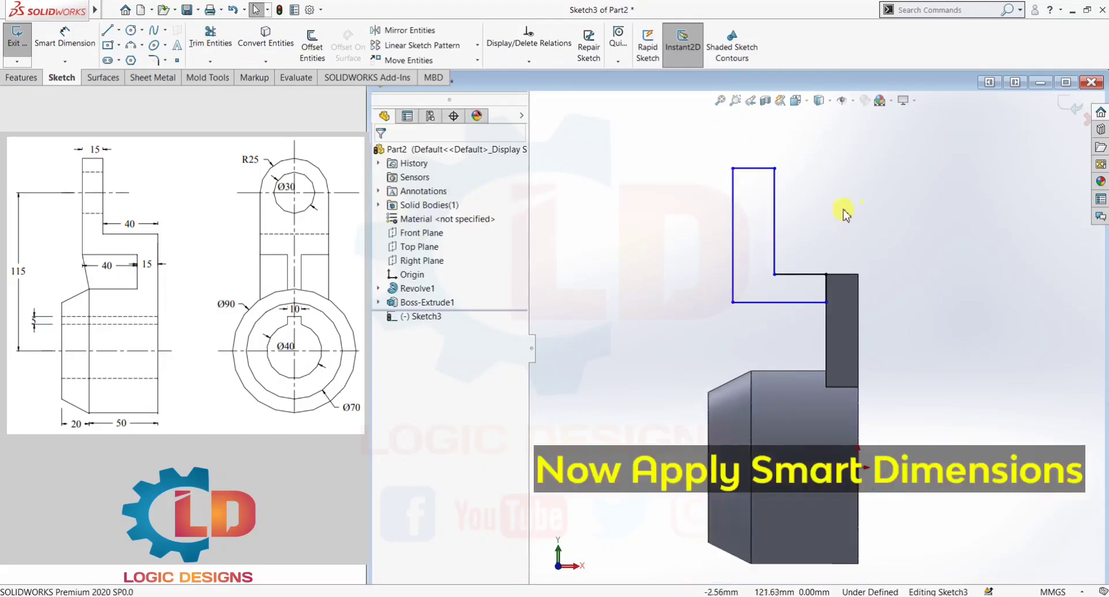
click(66, 40)
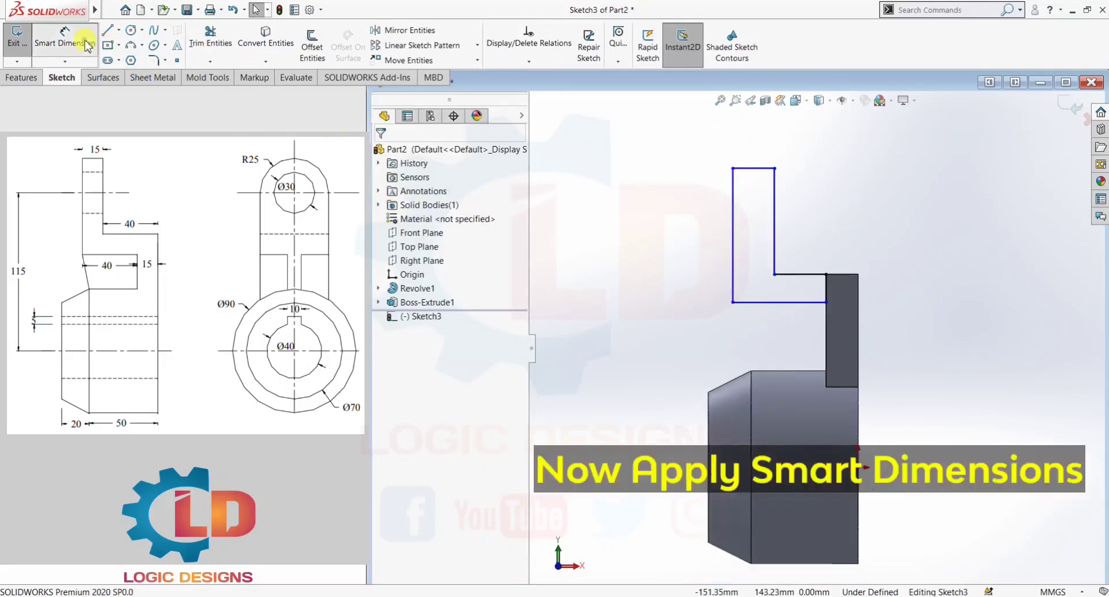
click(748, 169)
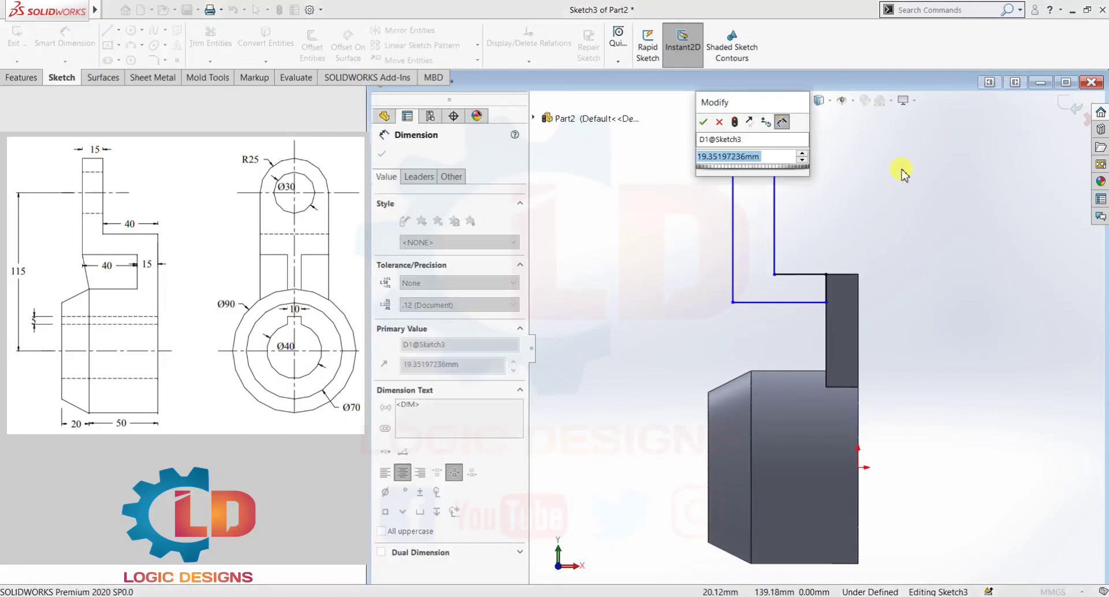
text(15)
key(Return)
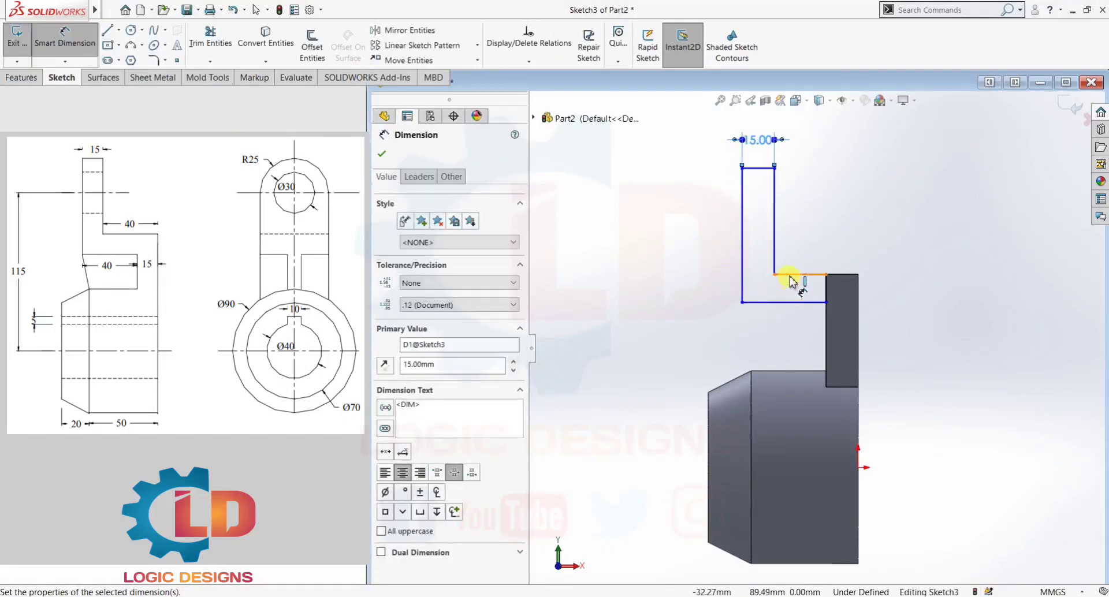
- Dimension the thickness of the outline's horizontal foot at 15 mm
click(792, 301)
click(910, 299)
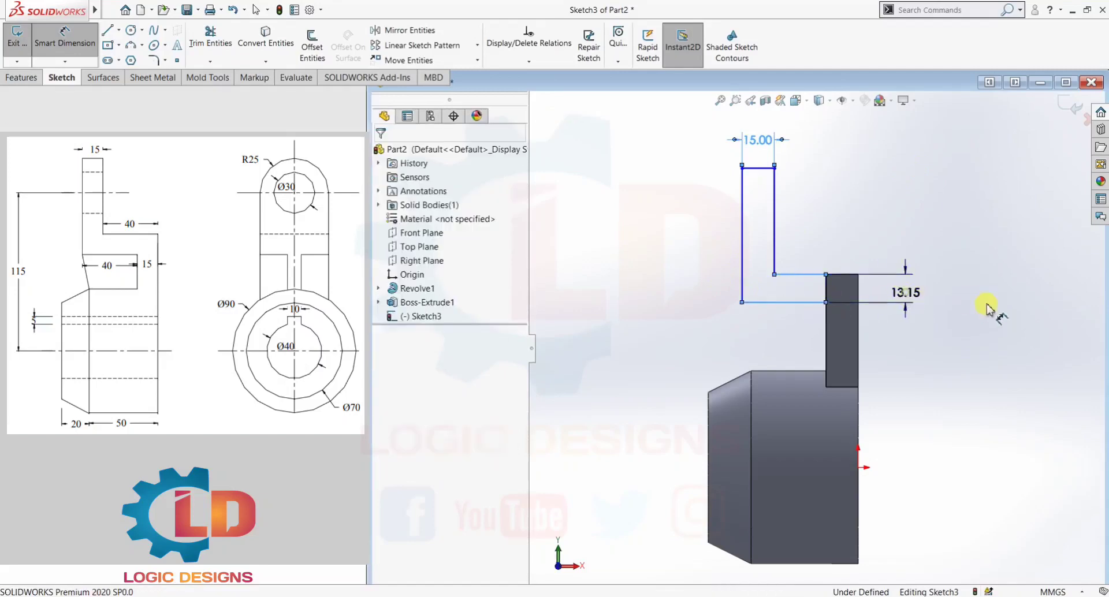
text(15)
key(Return)
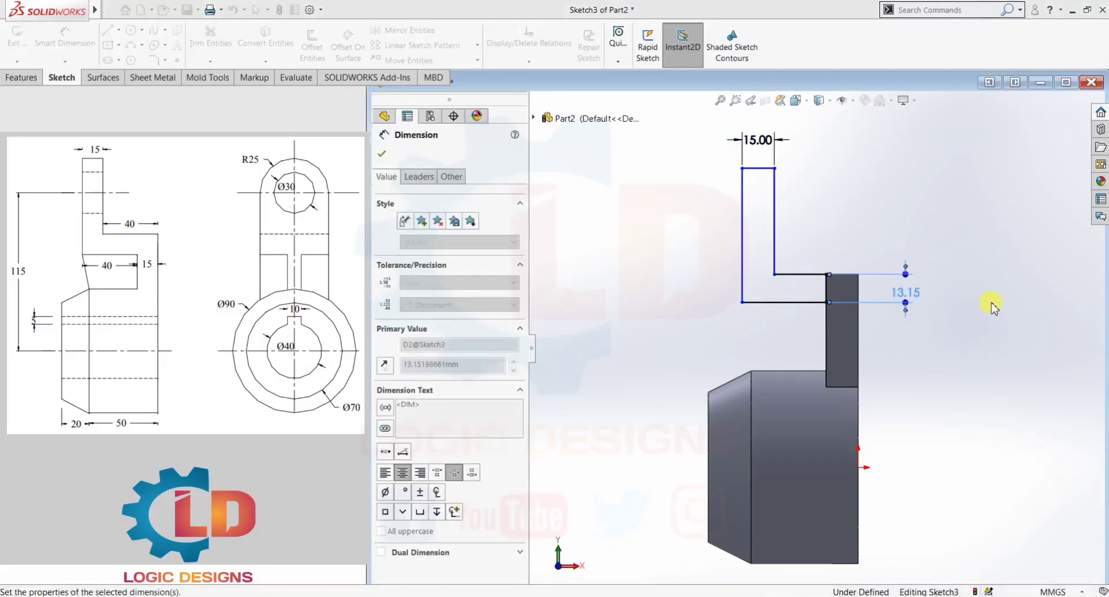
- Dimension the overall height of the L-shaped outline, between its outer vertical line's endpoints, at 65 mm
click(743, 307)
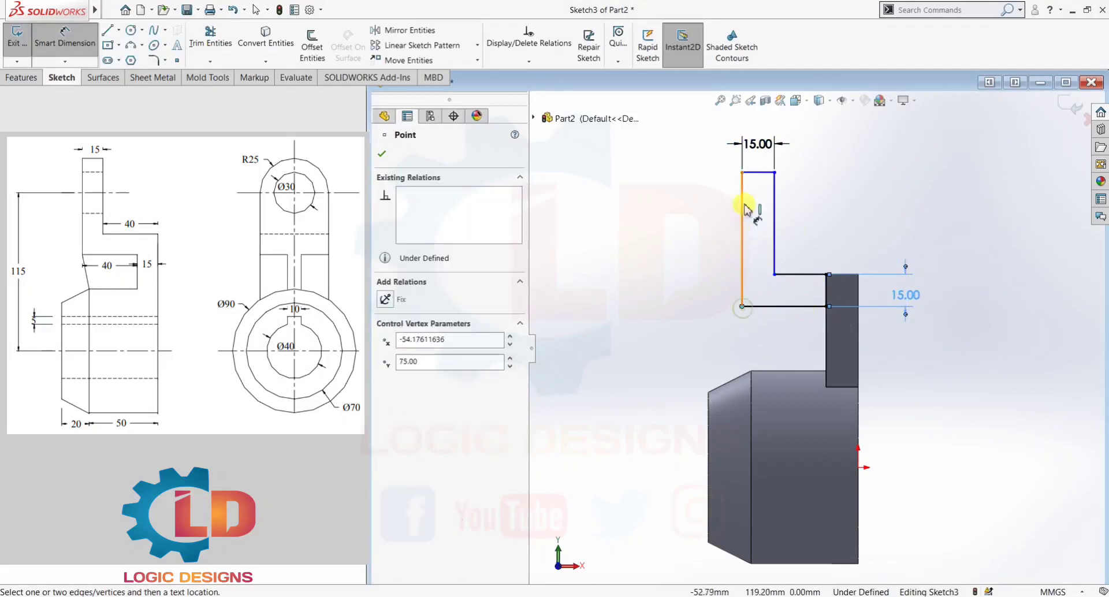
click(744, 174)
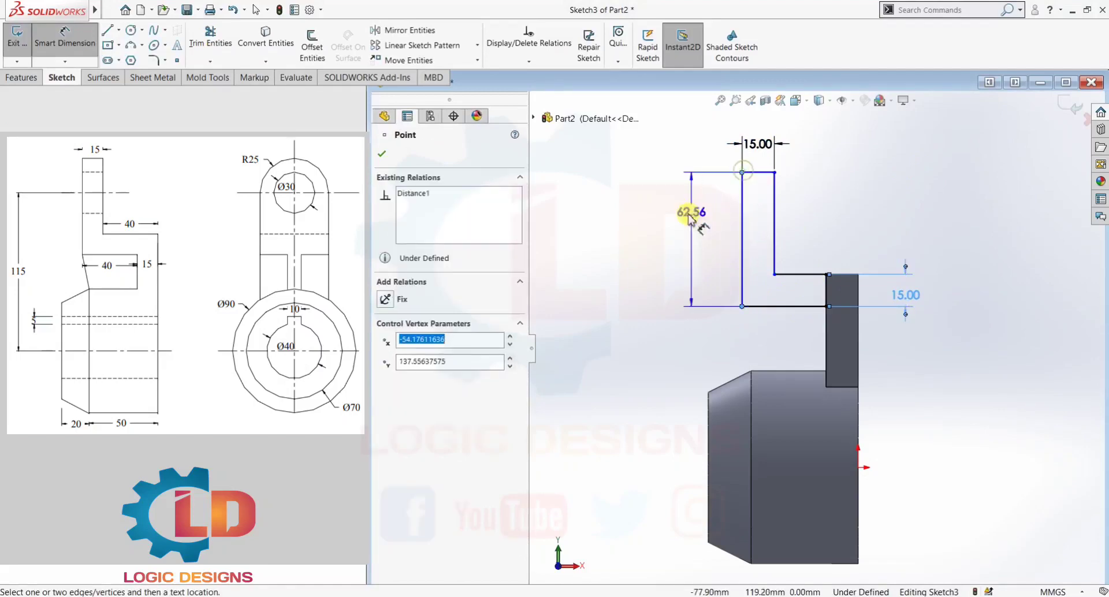
click(668, 236)
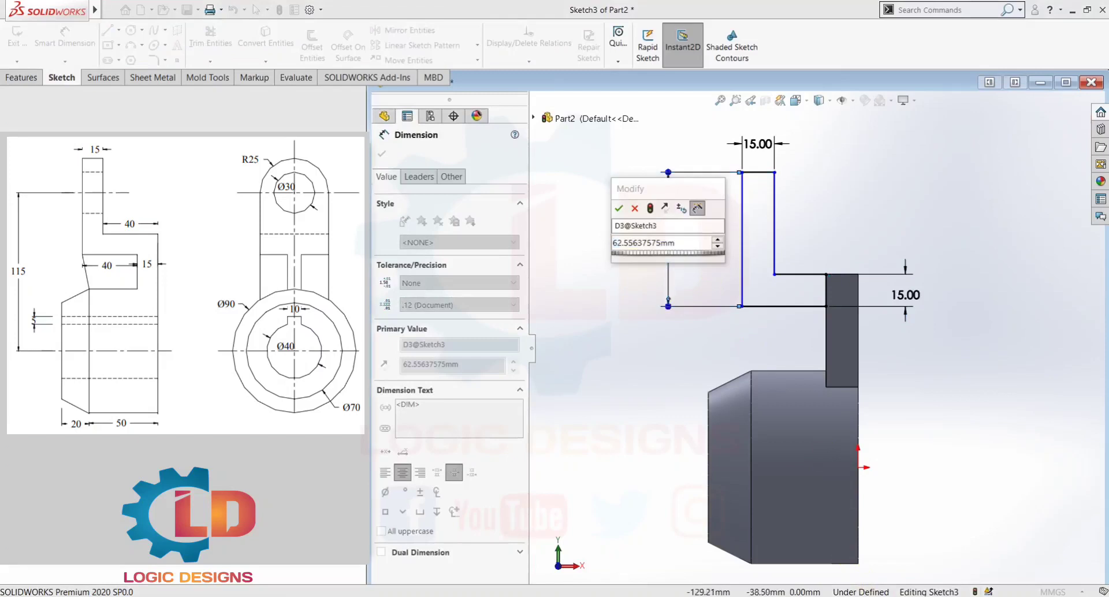
click(679, 245)
text(65)
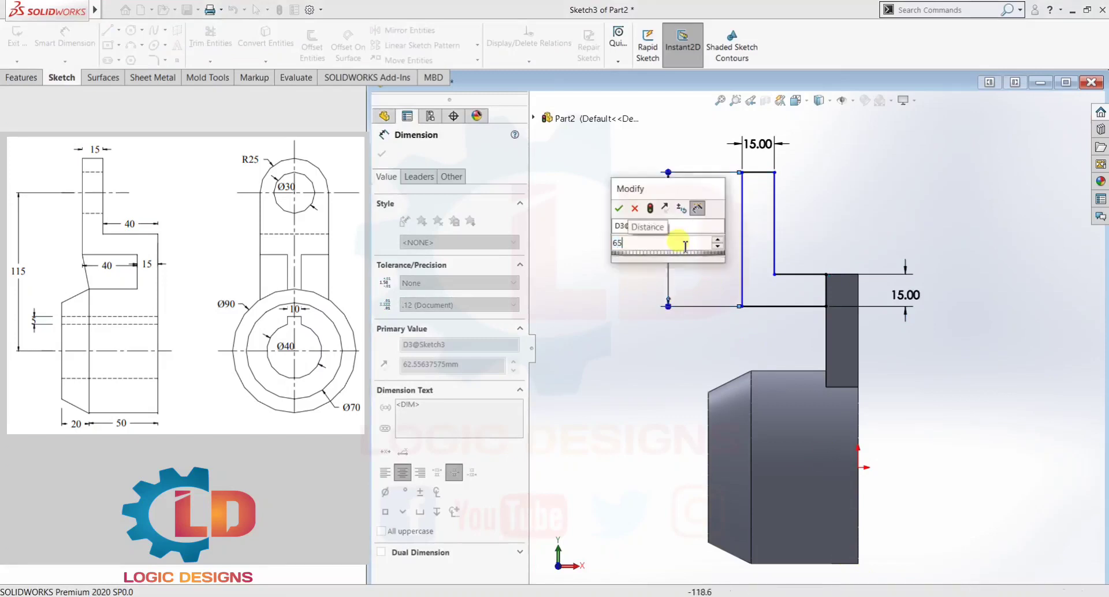
key(Return)
click(850, 199)
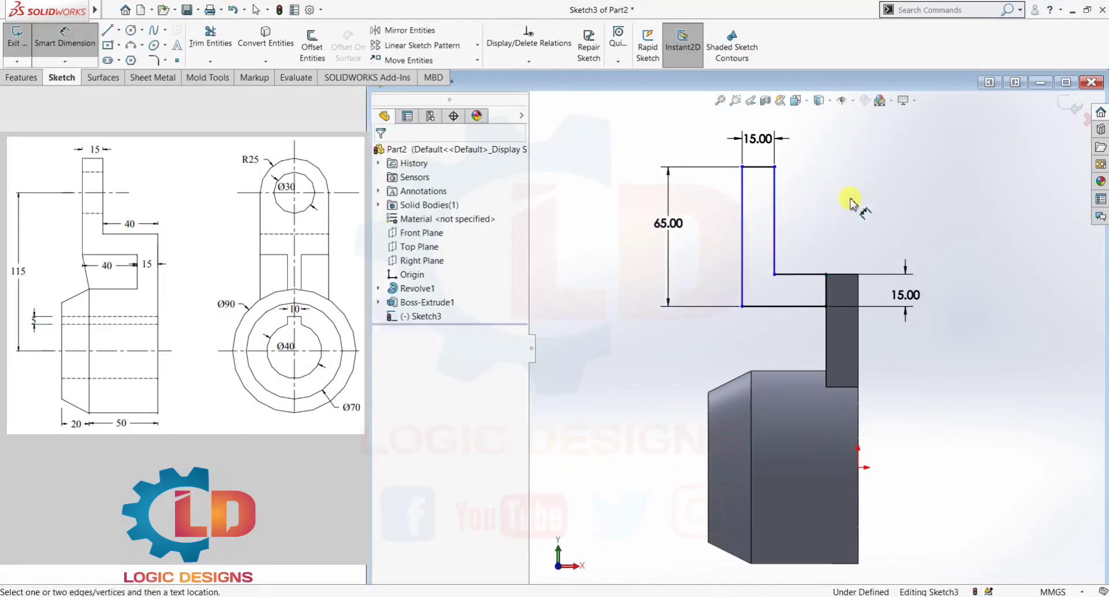
- Dimension the horizontal distance from the outline's lower outer corner to the arm's inner vertical edge at 40 mm
click(742, 306)
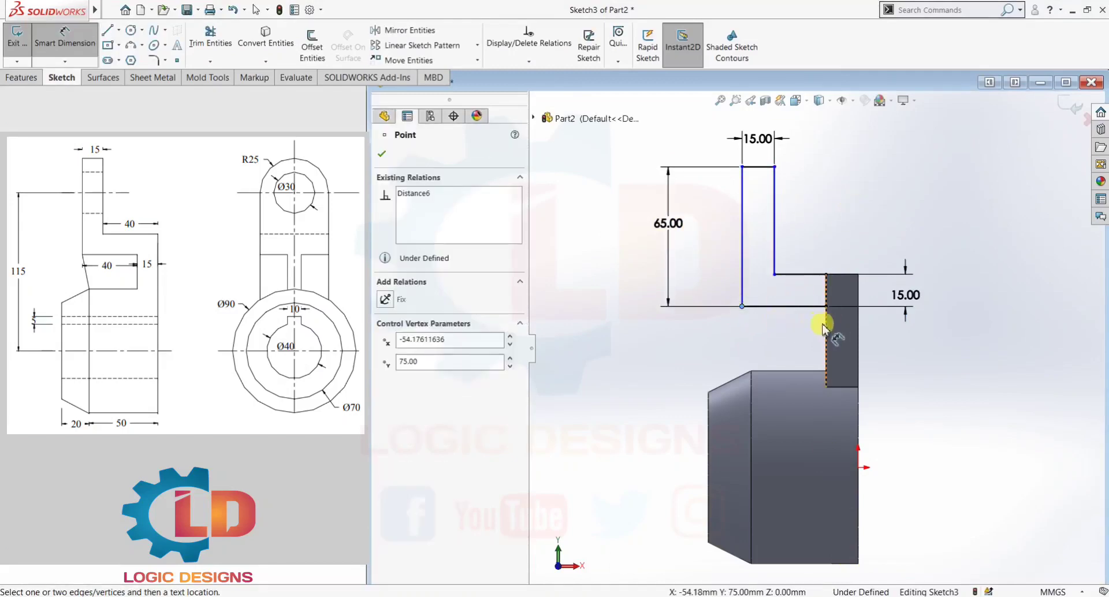
click(827, 333)
click(803, 343)
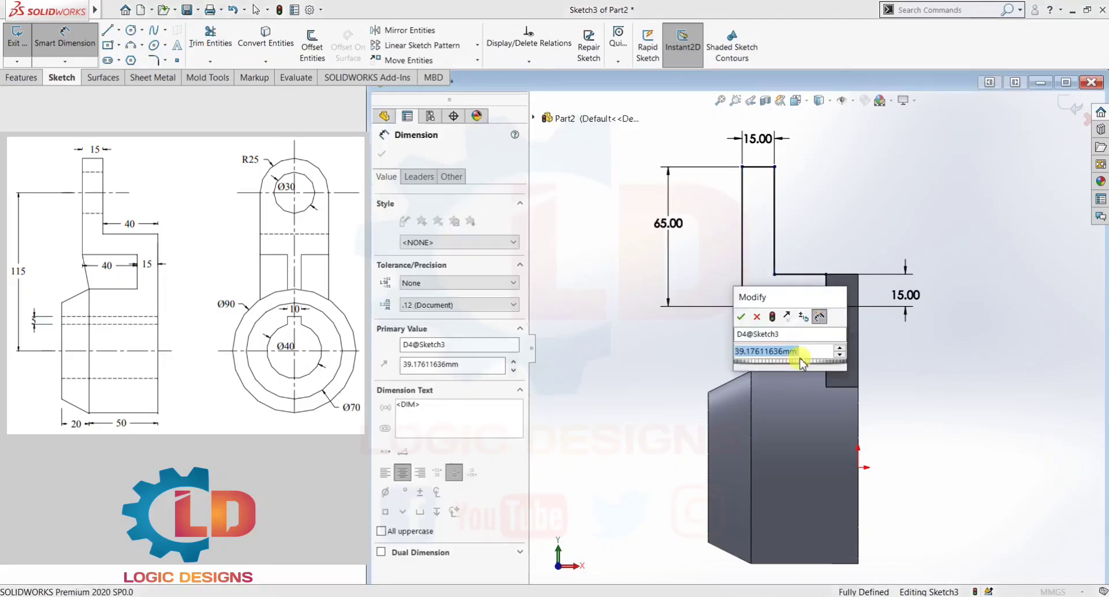
text(40)
key(Return)
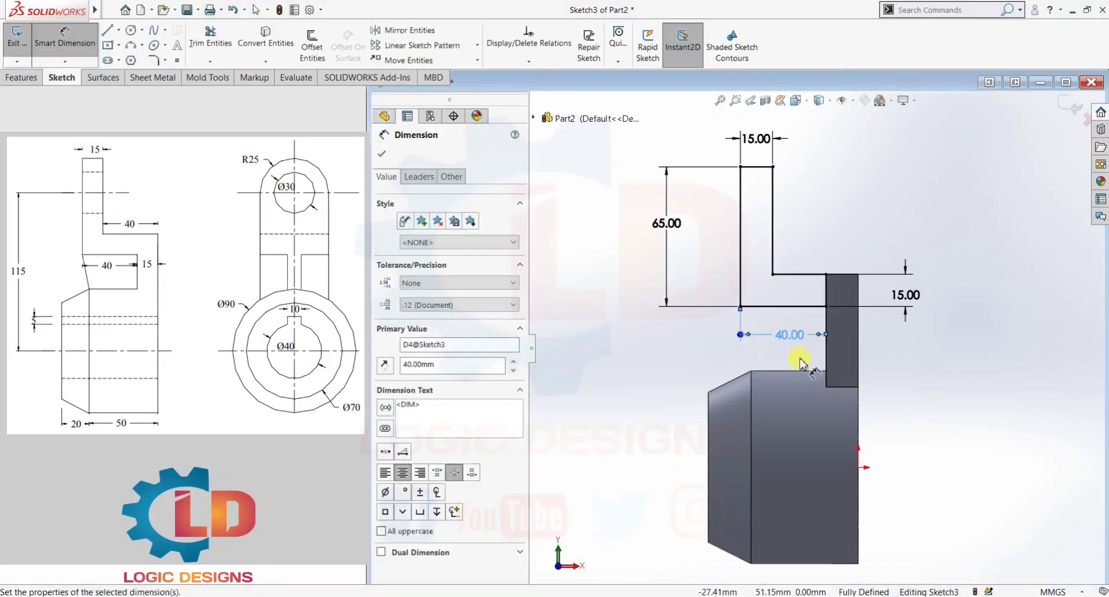
click(800, 363)
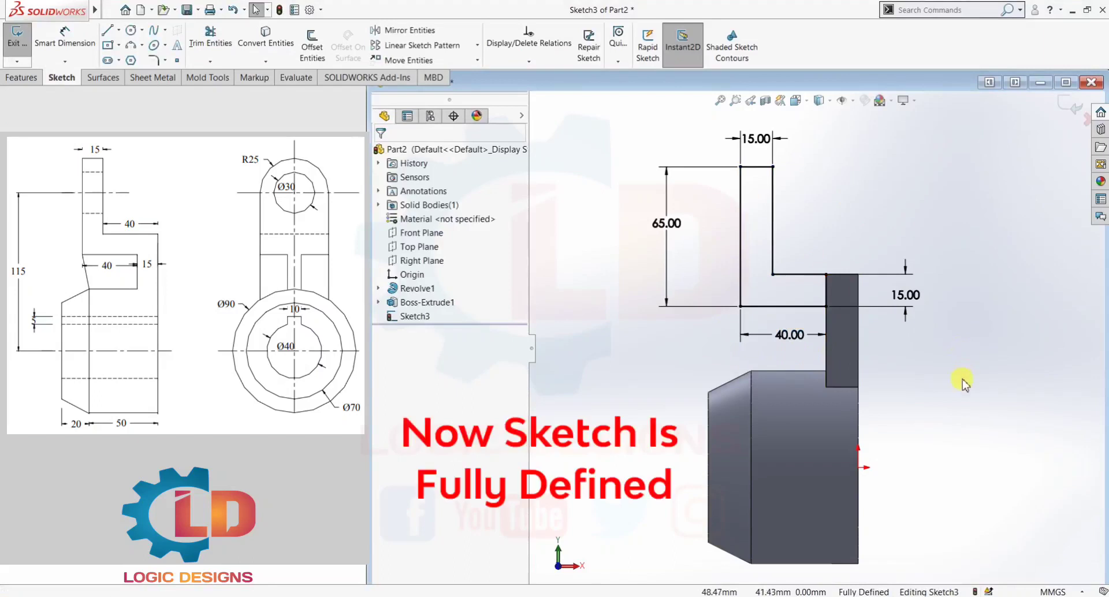
- Extrude the L-shaped profile 50 mm with the Mid Plane end condition and merged result
mouse_move(957, 393)
middle_down()
mouse_move(983, 404)
mouse_move(869, 421)
mouse_move(909, 438)
middle_up()
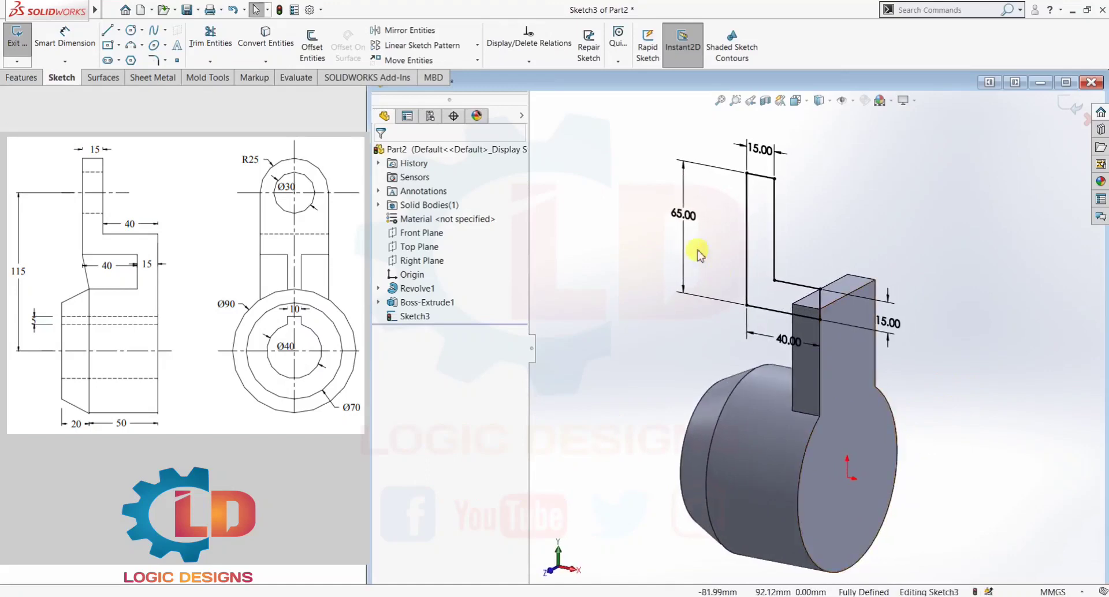
click(18, 79)
click(27, 50)
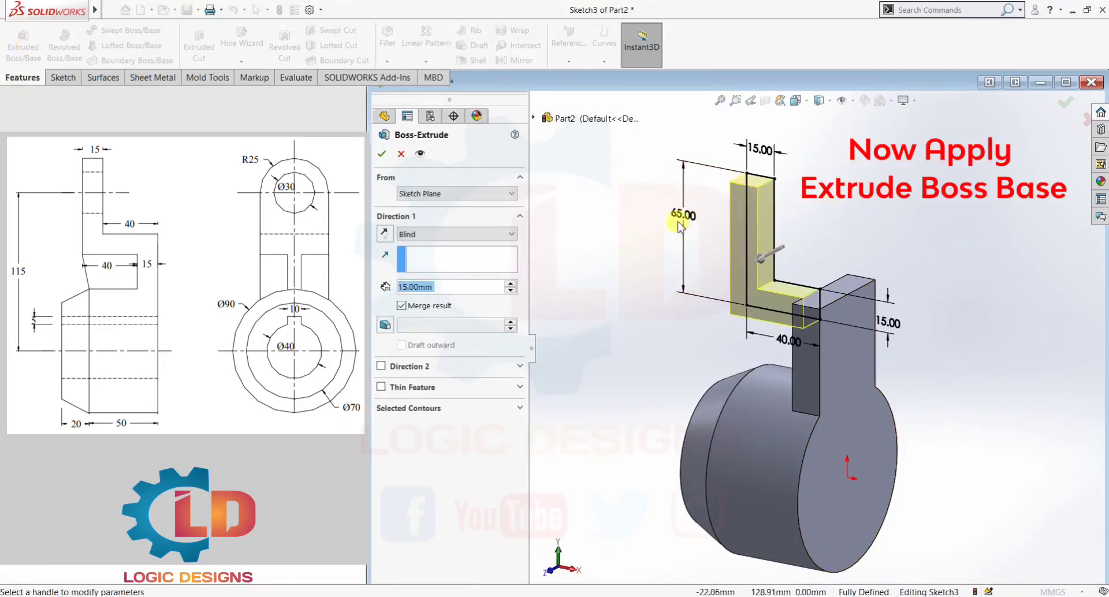
click(423, 234)
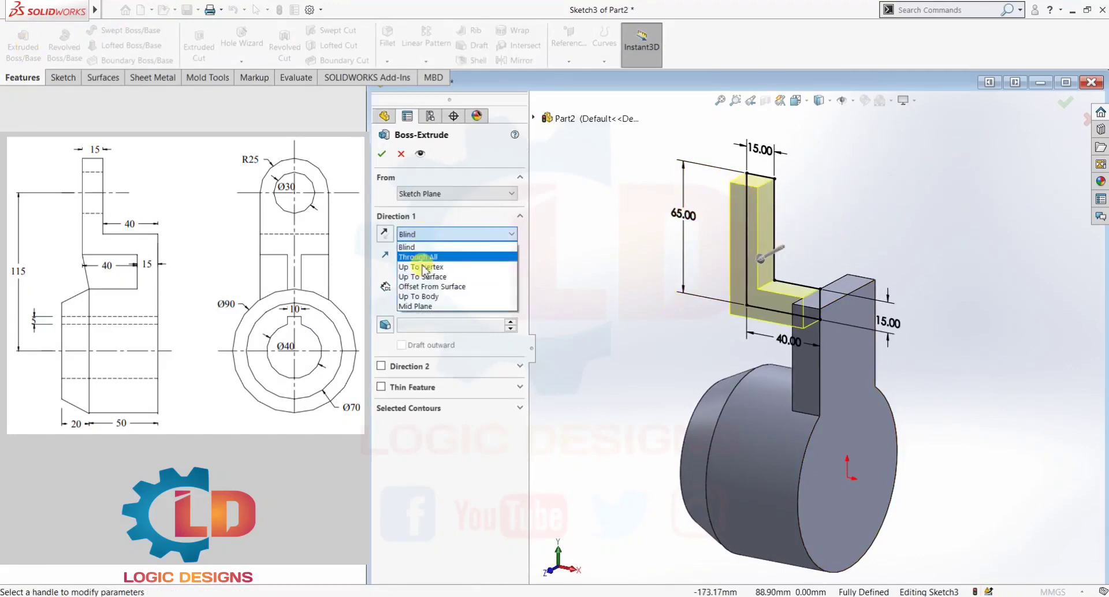
click(425, 306)
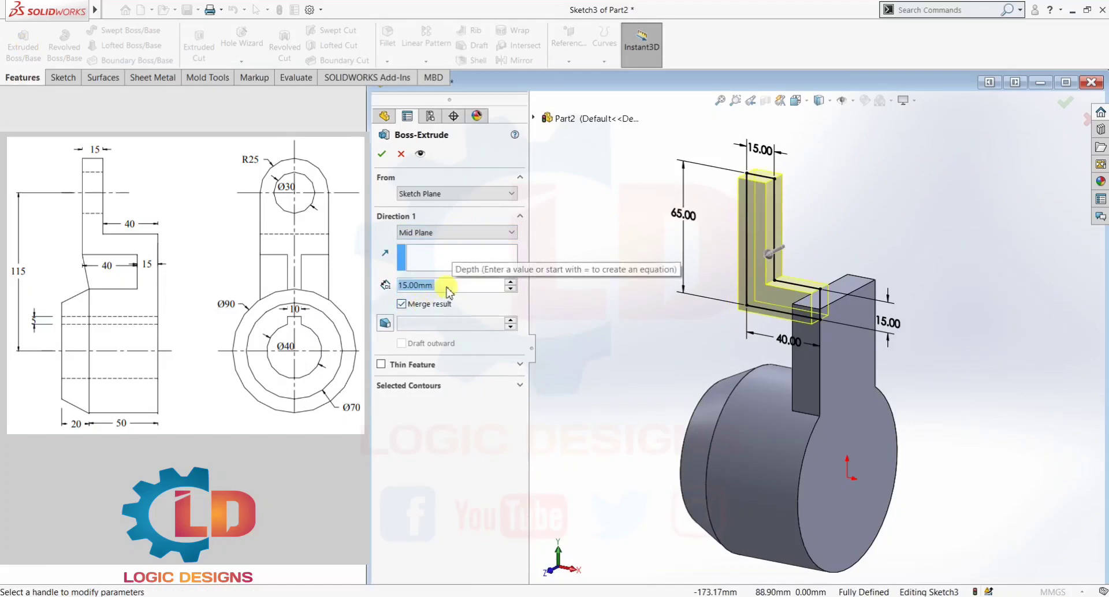
text(5)
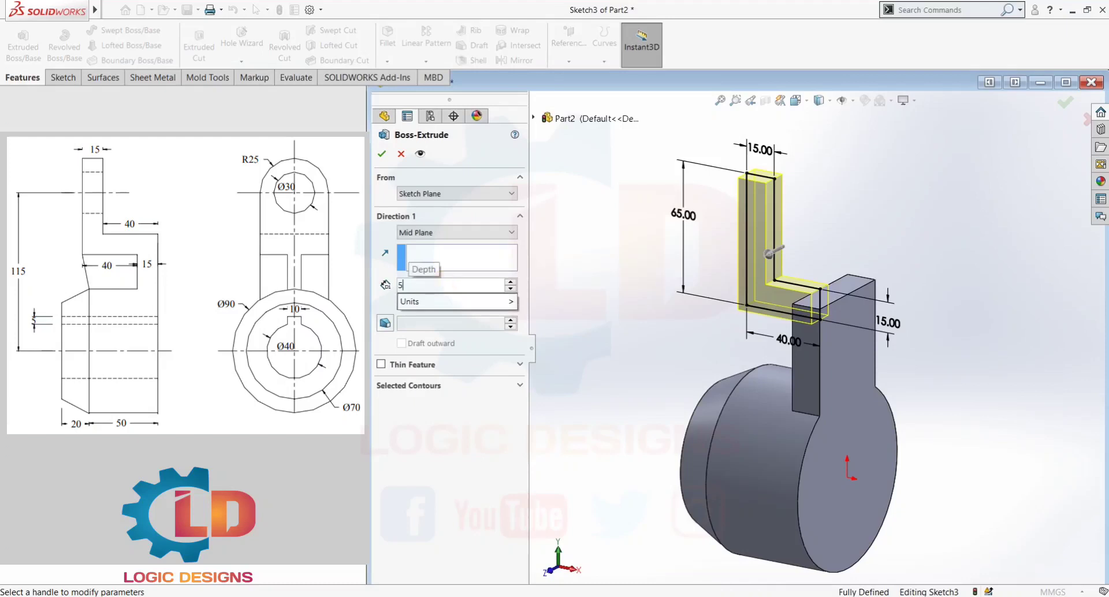
text(0)
key(Return)
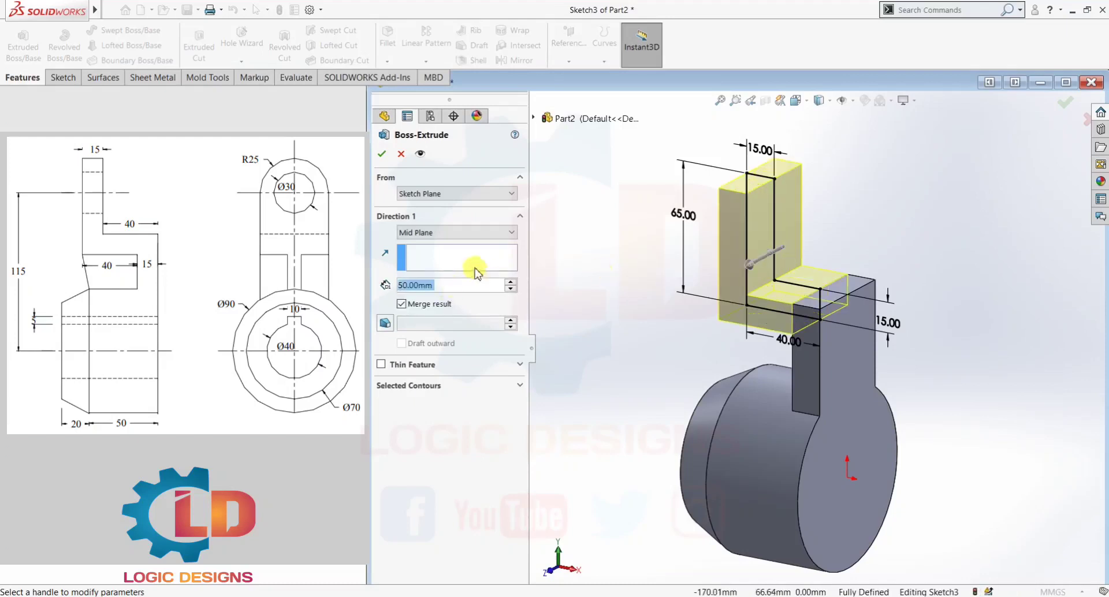
click(383, 153)
- Start a new sketch on the Front Plane for the rib and view it face-on
middle_drag(974, 367, 975, 439)
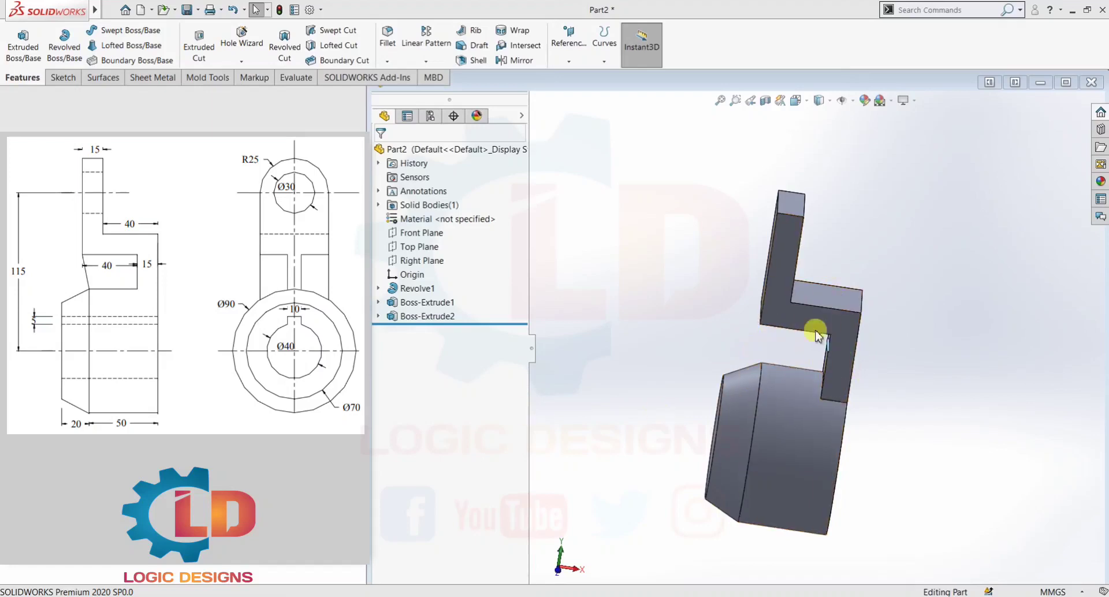
mouse_move(891, 438)
middle_down()
mouse_move(985, 396)
mouse_move(941, 426)
mouse_move(878, 427)
middle_up()
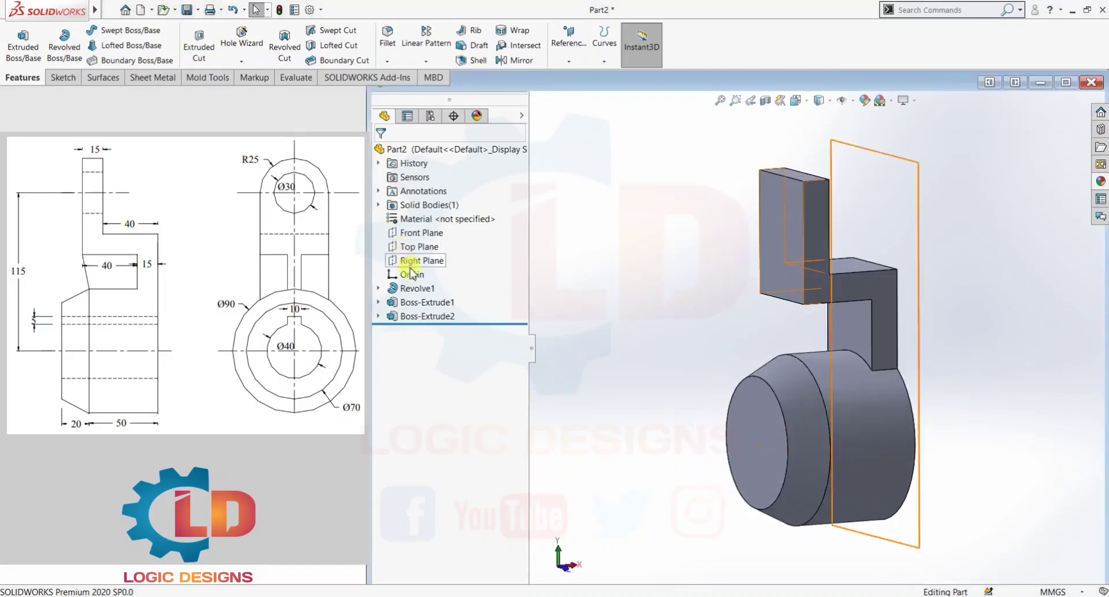
click(419, 236)
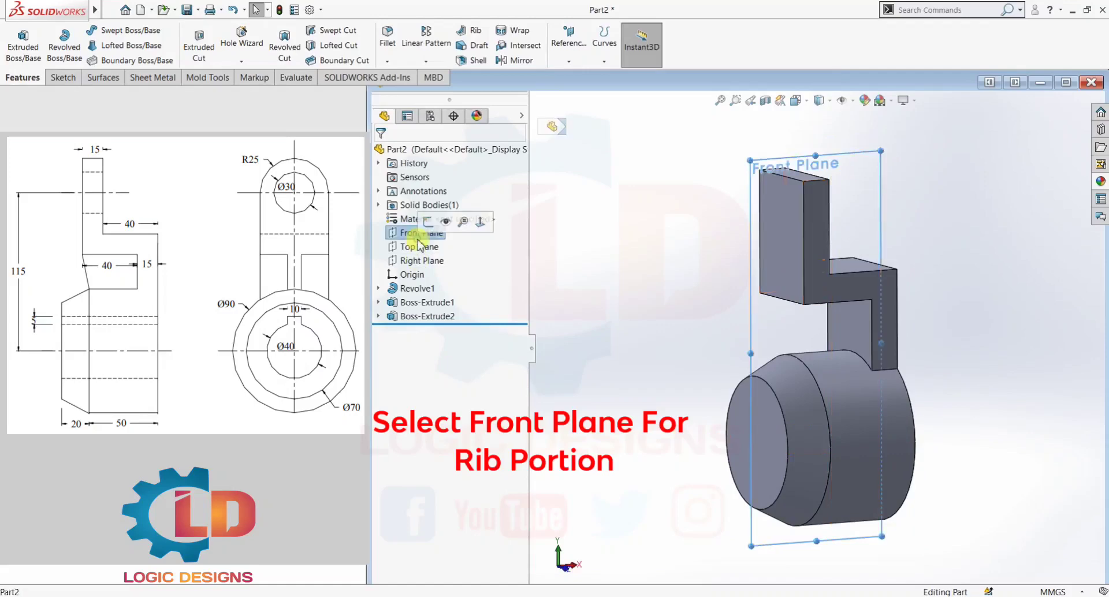
mouse_move(1015, 437)
middle_down()
mouse_move(1077, 437)
mouse_move(990, 436)
middle_up()
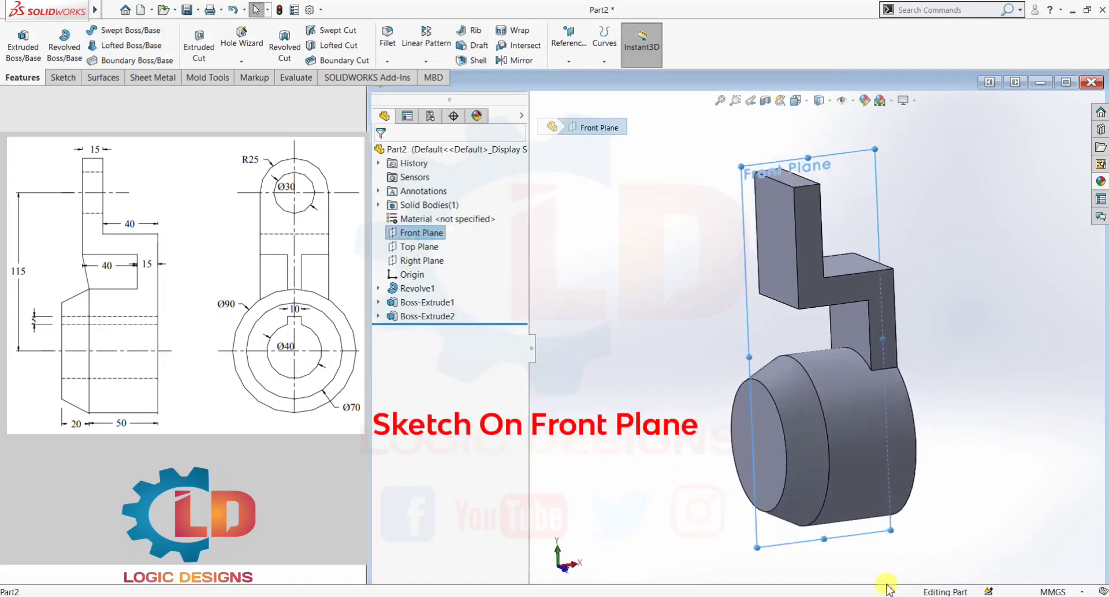
click(63, 78)
click(17, 39)
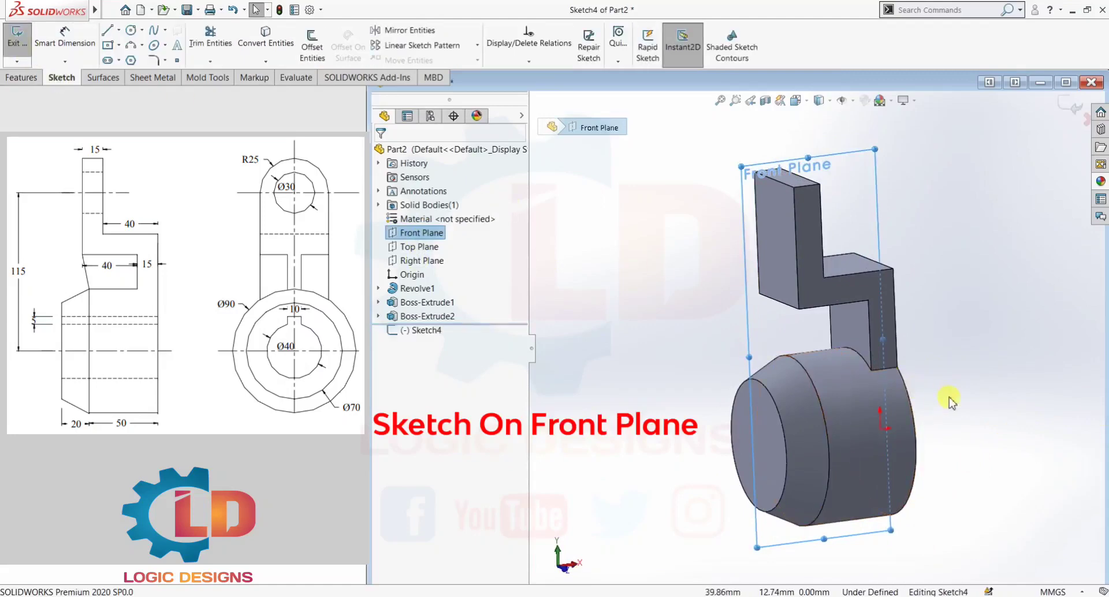
key(ctrl+8)
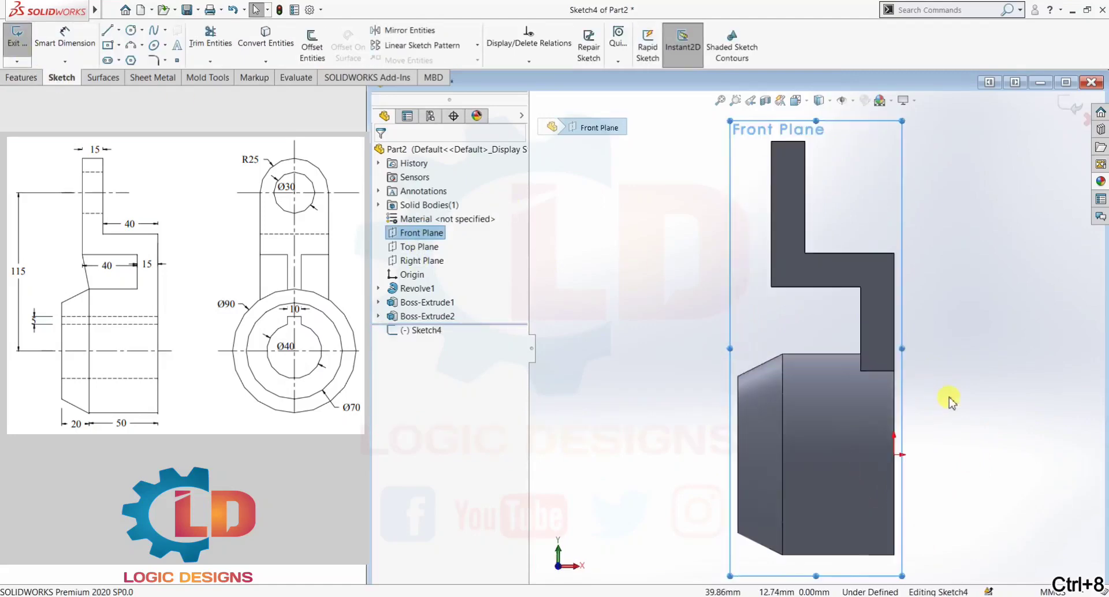
scroll(976, 413, down, 2)
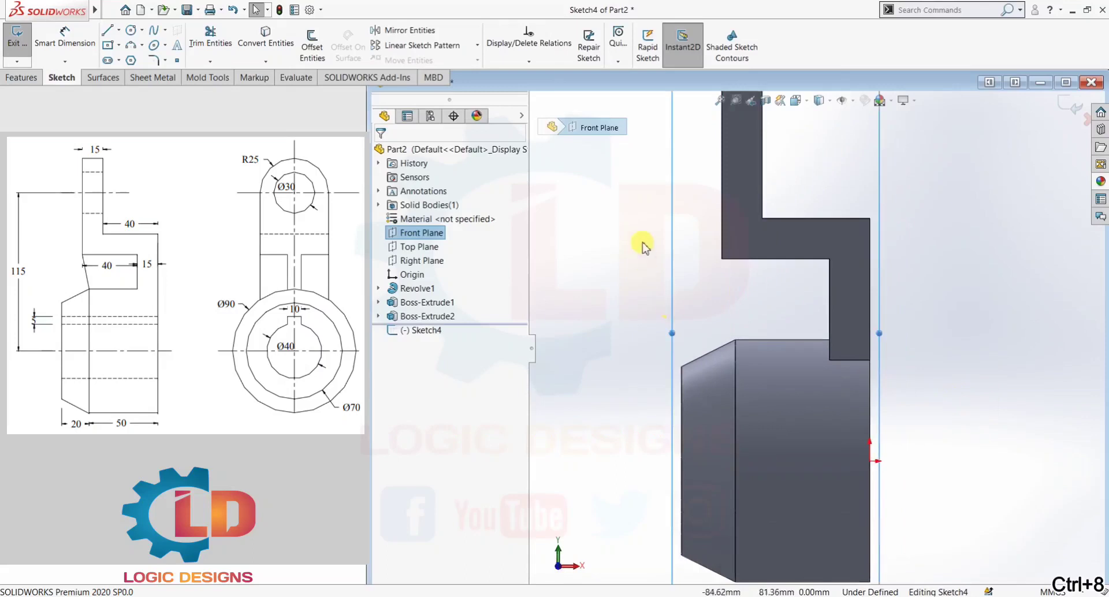
- Convert the arm's lower step edge, its inner vertical edge and the hub's upper silhouette edge into entities of the rib sketch
click(265, 45)
click(768, 258)
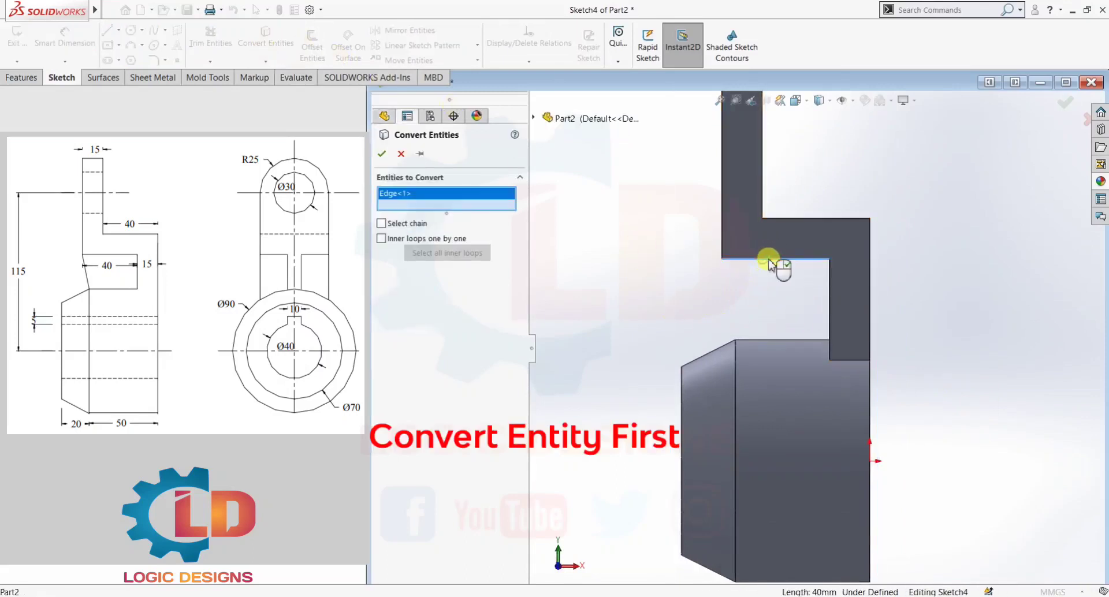
click(831, 290)
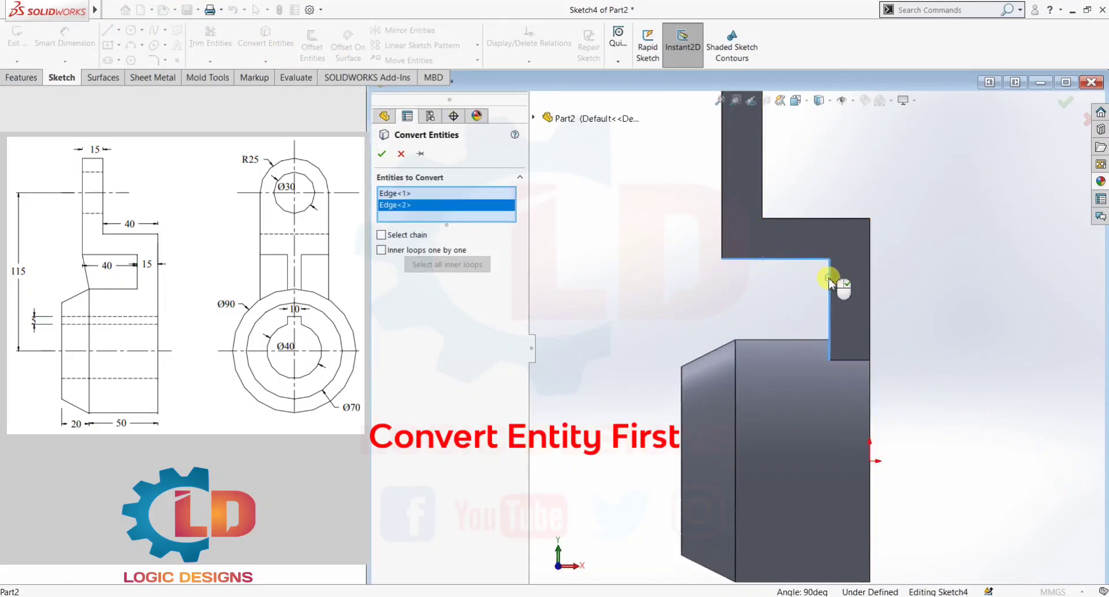
click(786, 341)
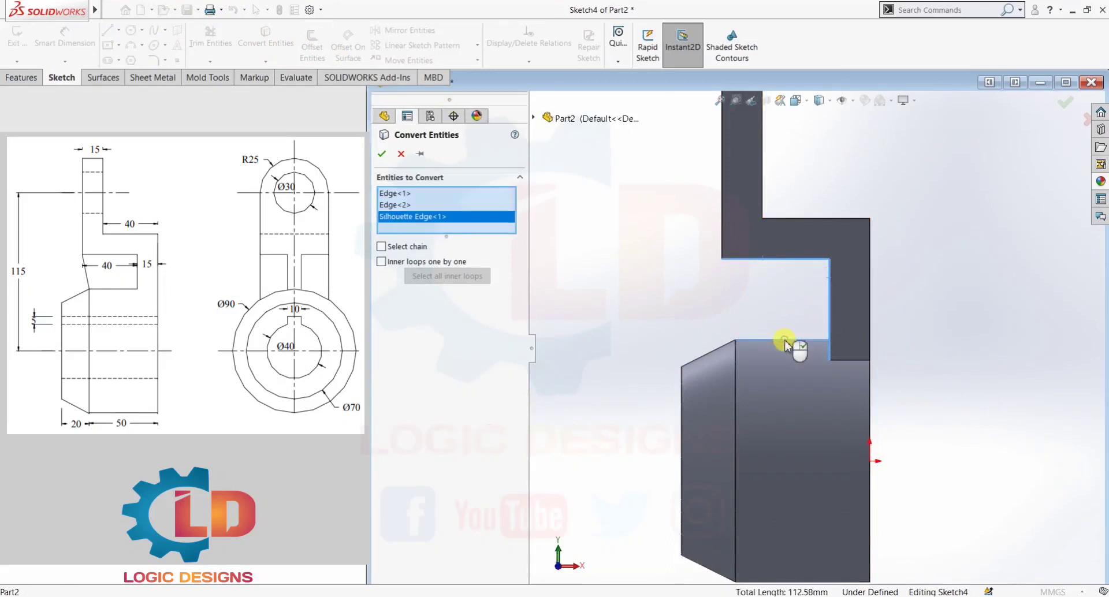
click(384, 156)
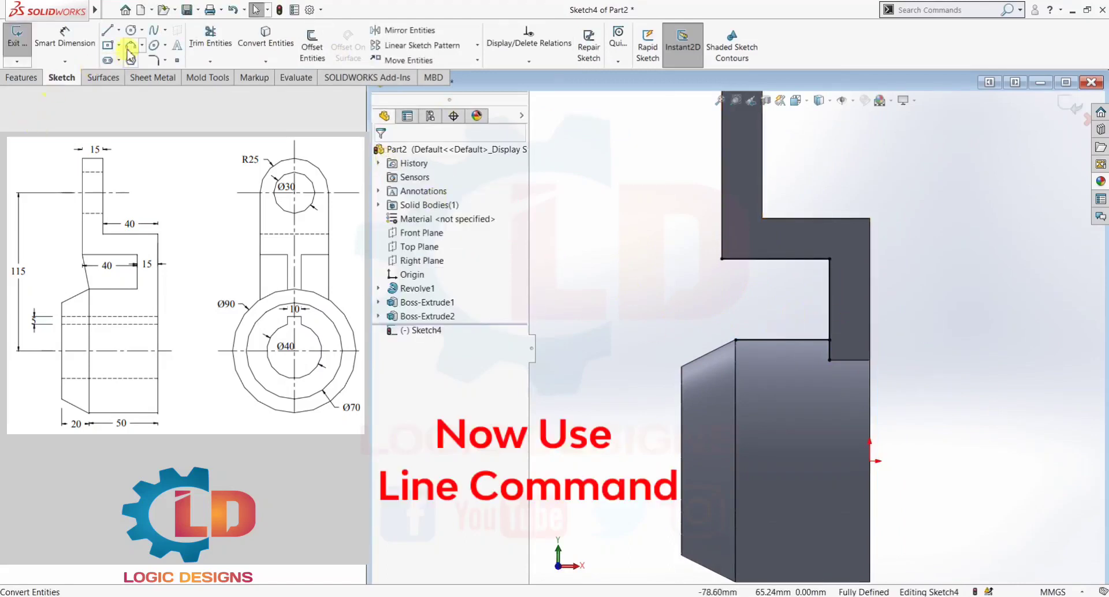
- Draw a slanted line from the step's outer lower corner to the end of the converted hub edge, closing the rib outline
click(107, 30)
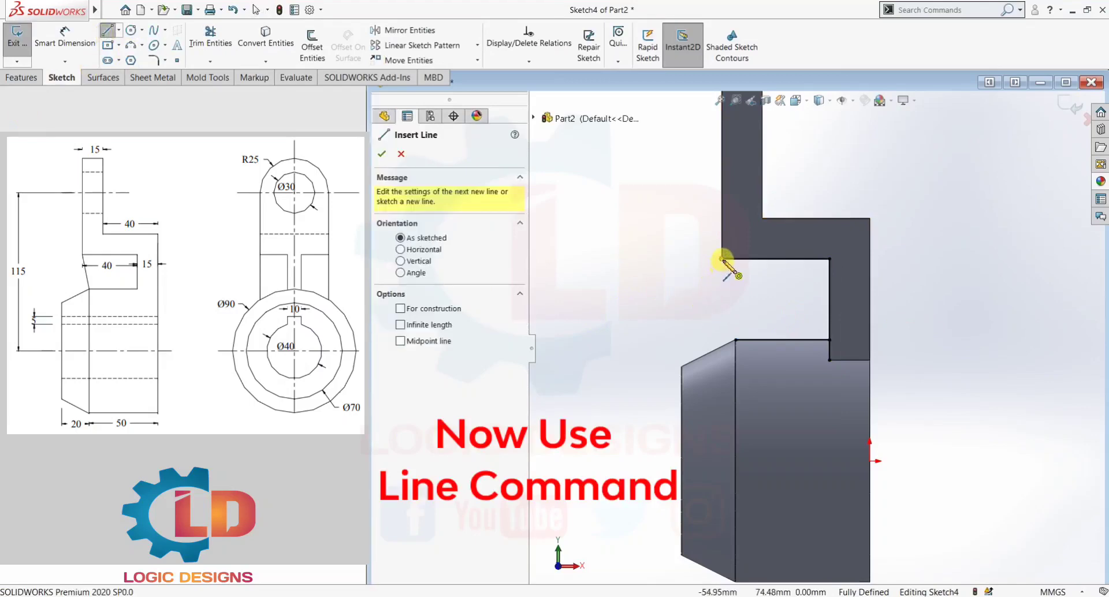
drag(722, 258, 736, 340)
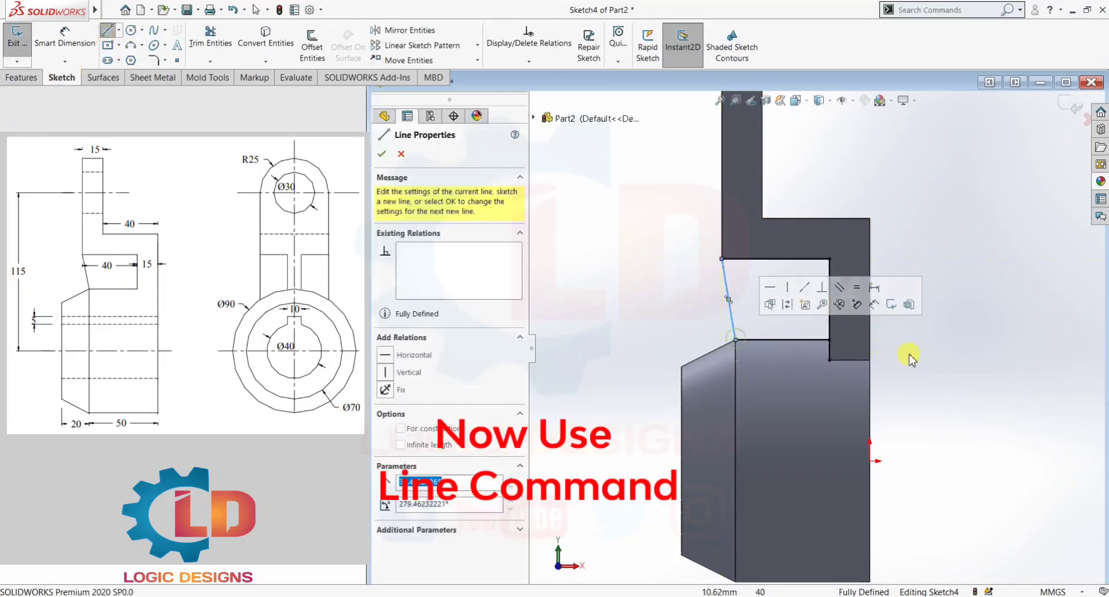
key(Escape)
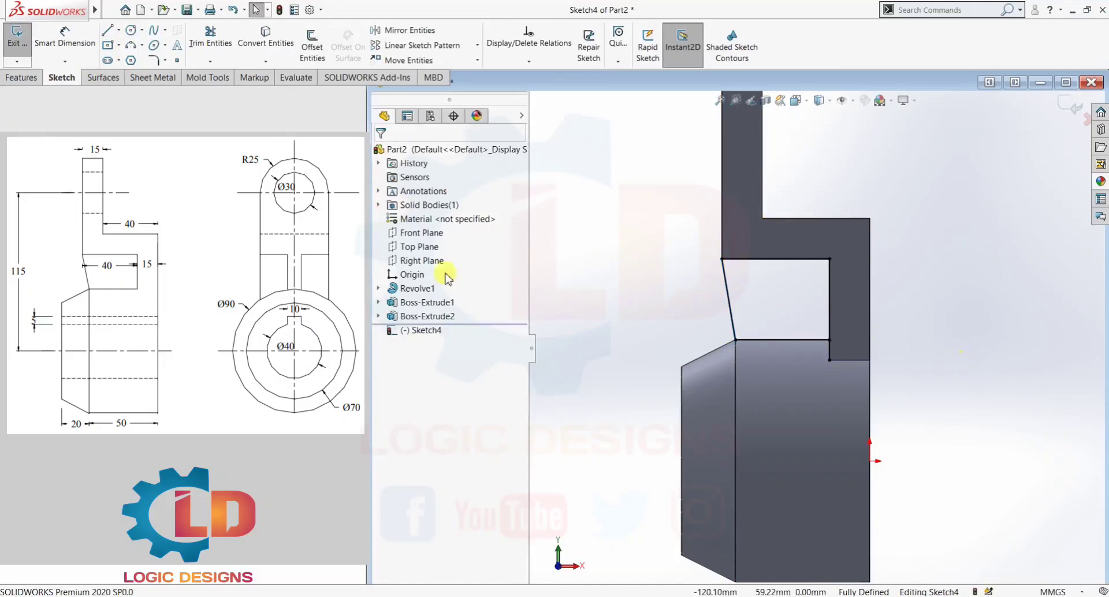
- Power-trim the excess of the converted vertical line below the hub's silhouette and exit the rib sketch
click(210, 36)
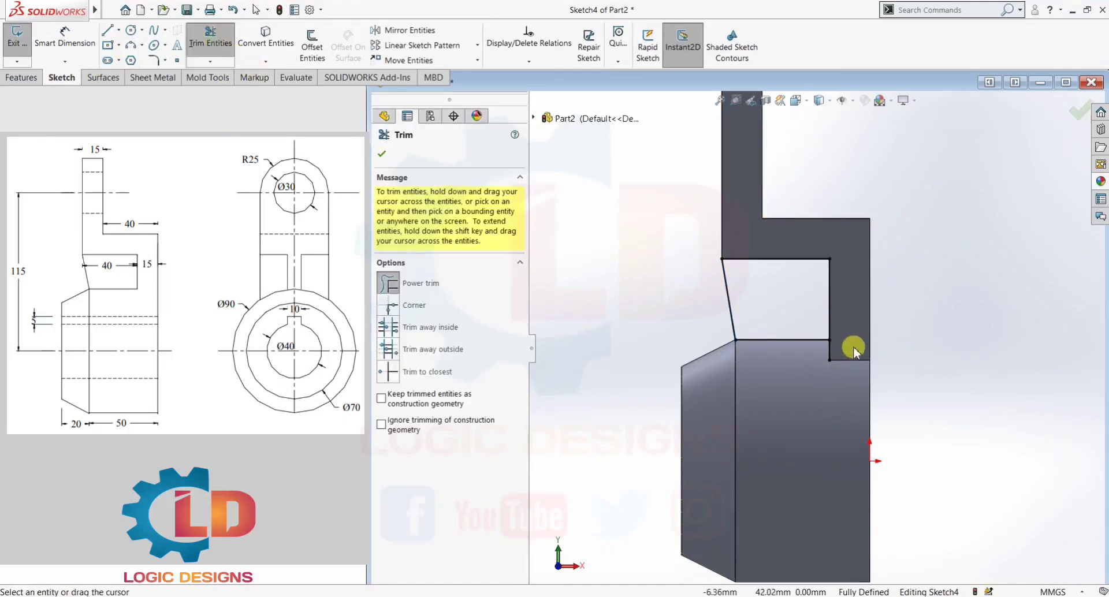
drag(851, 346, 817, 361)
key(Escape)
middle_drag(902, 455, 948, 506)
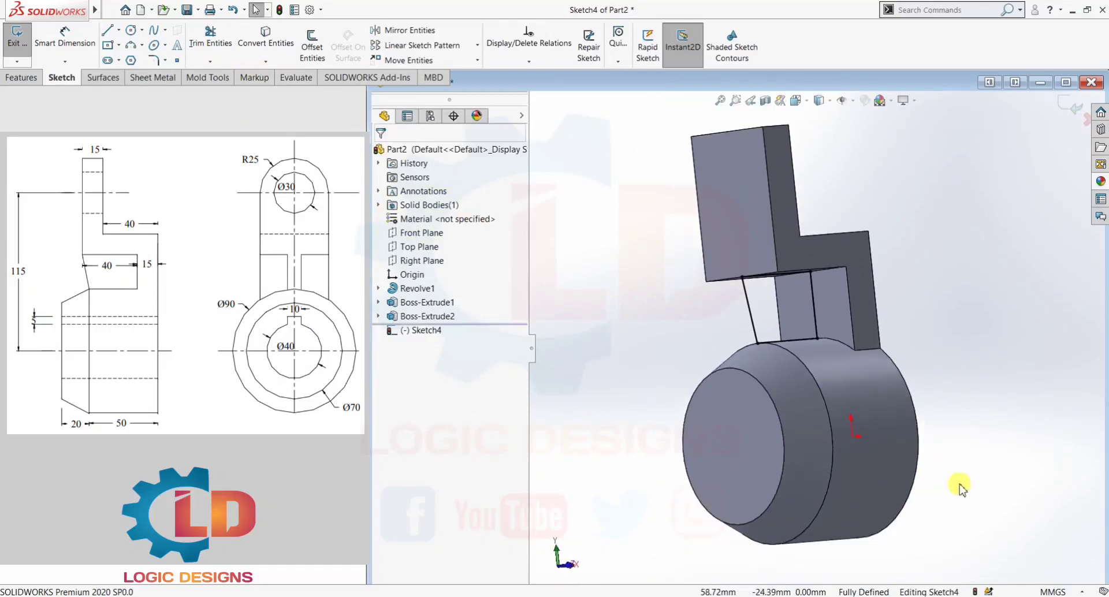
click(17, 36)
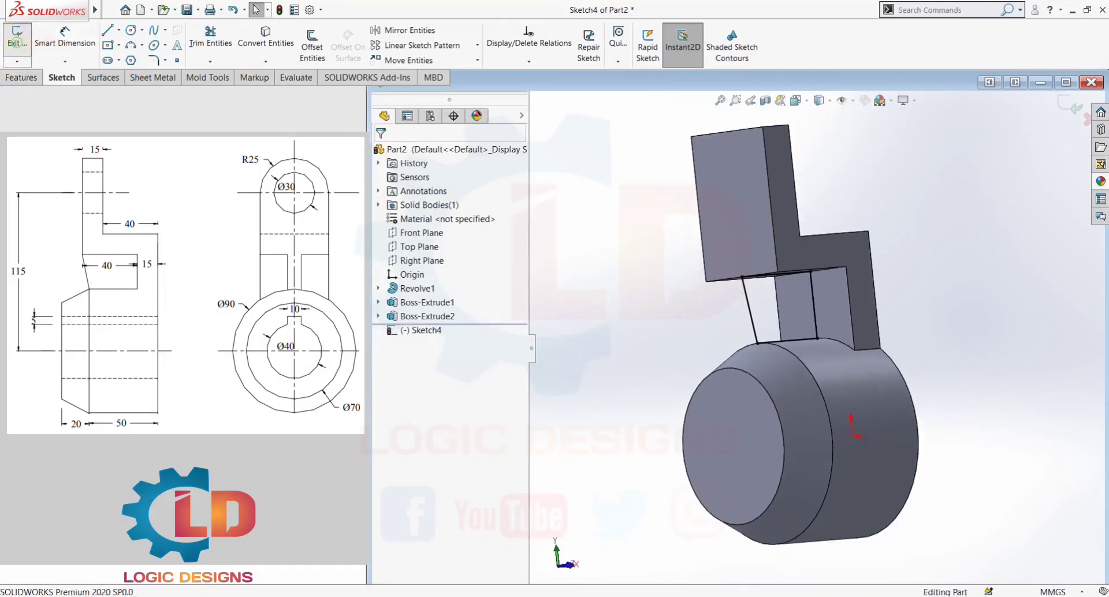
click(1009, 363)
mouse_move(1008, 361)
middle_down()
mouse_move(996, 347)
mouse_move(982, 390)
mouse_move(992, 397)
mouse_move(987, 376)
mouse_move(1012, 364)
middle_up()
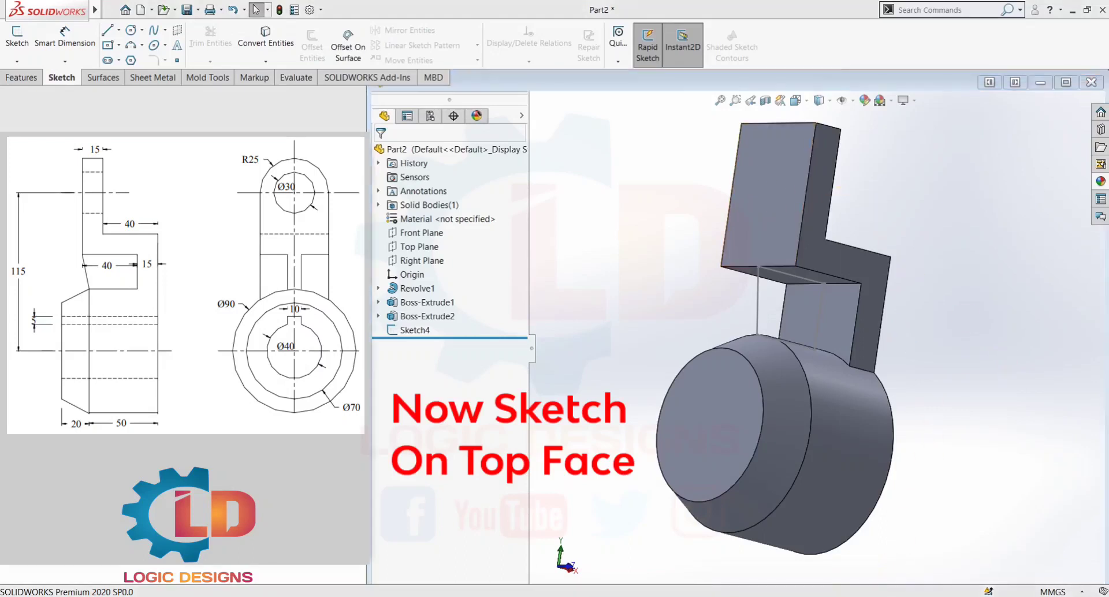
- Start a new sketch on the large front face of the arm's upper portion and view it face-on
click(570, 324)
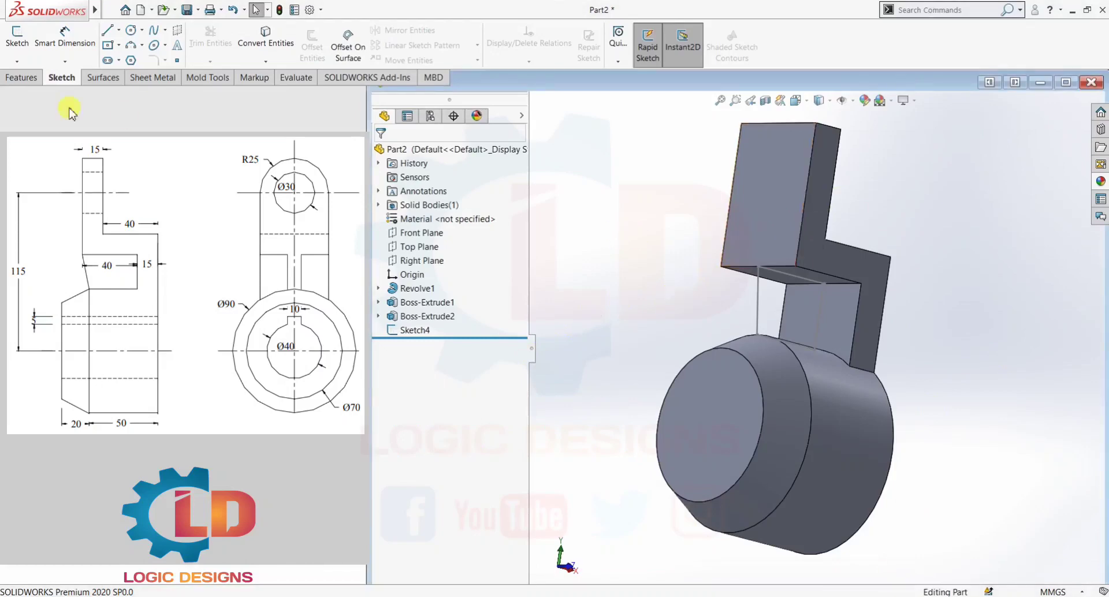
click(12, 45)
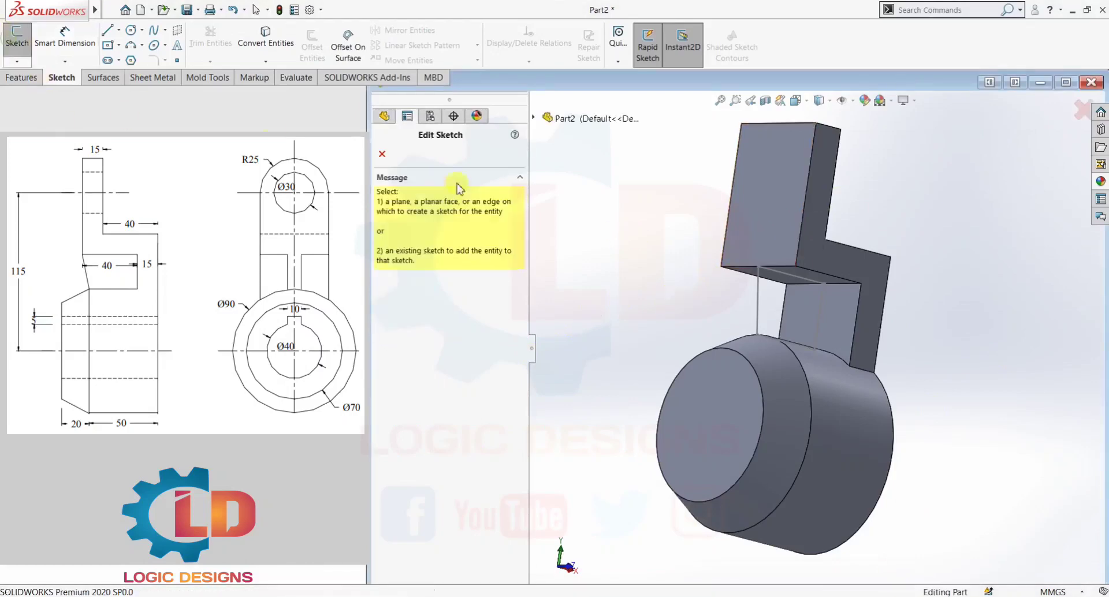
click(788, 206)
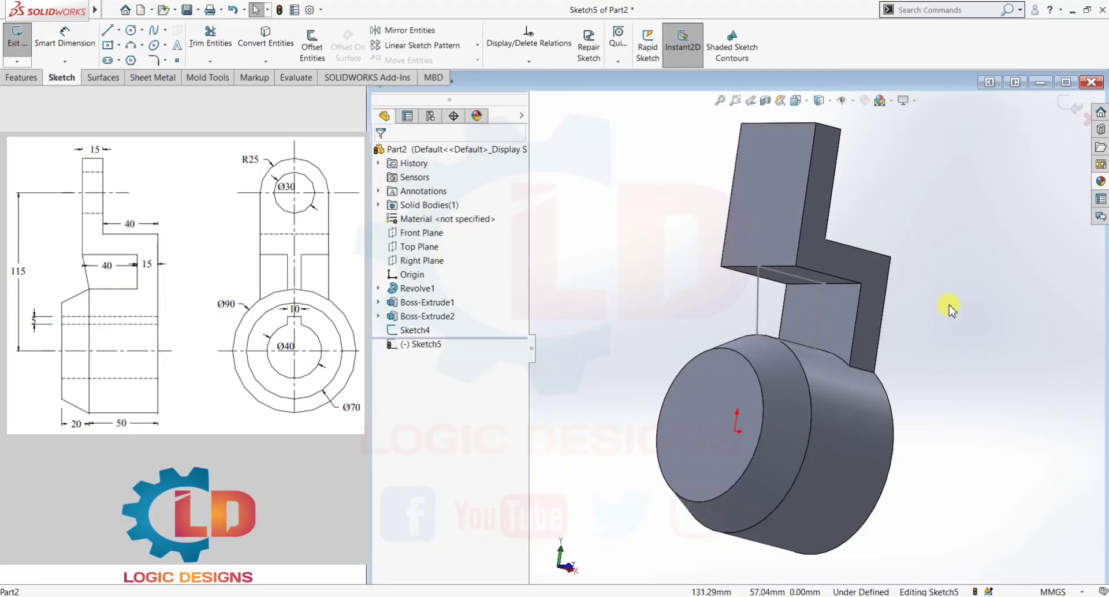
key(ctrl+8)
scroll(949, 310, down, 2)
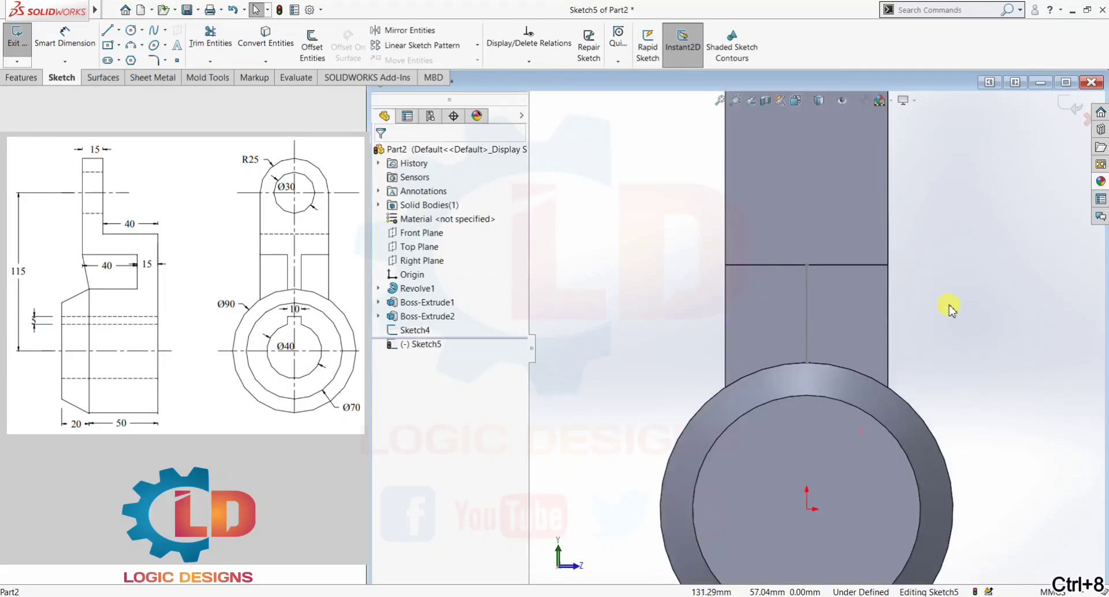
scroll(937, 307, down, 1)
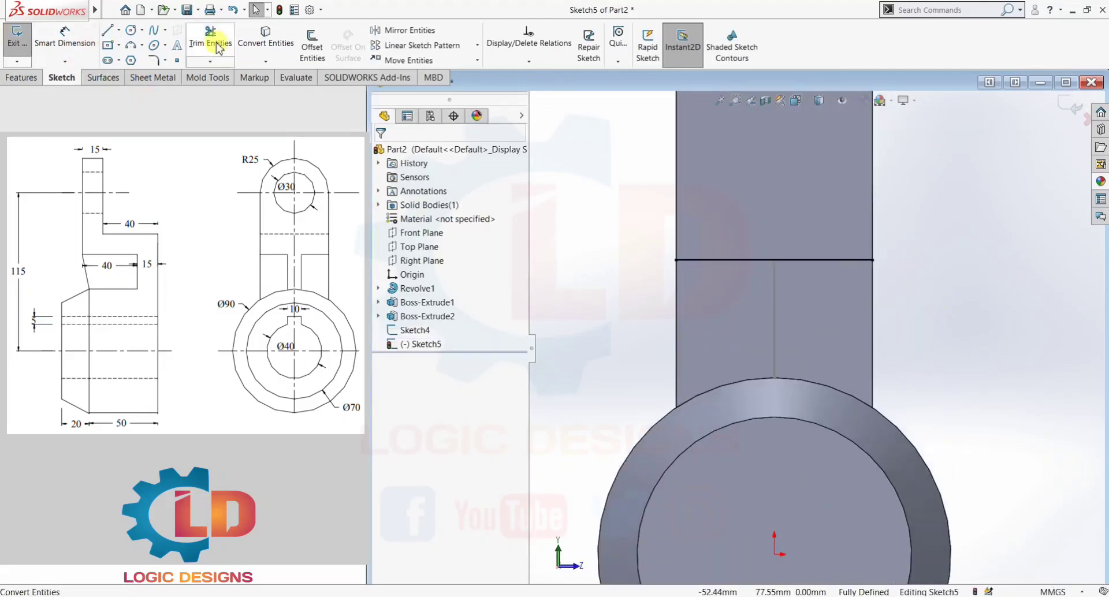
- Convert the face's lower edge and the rib outline's slanted line into entities of the new sketch
click(267, 45)
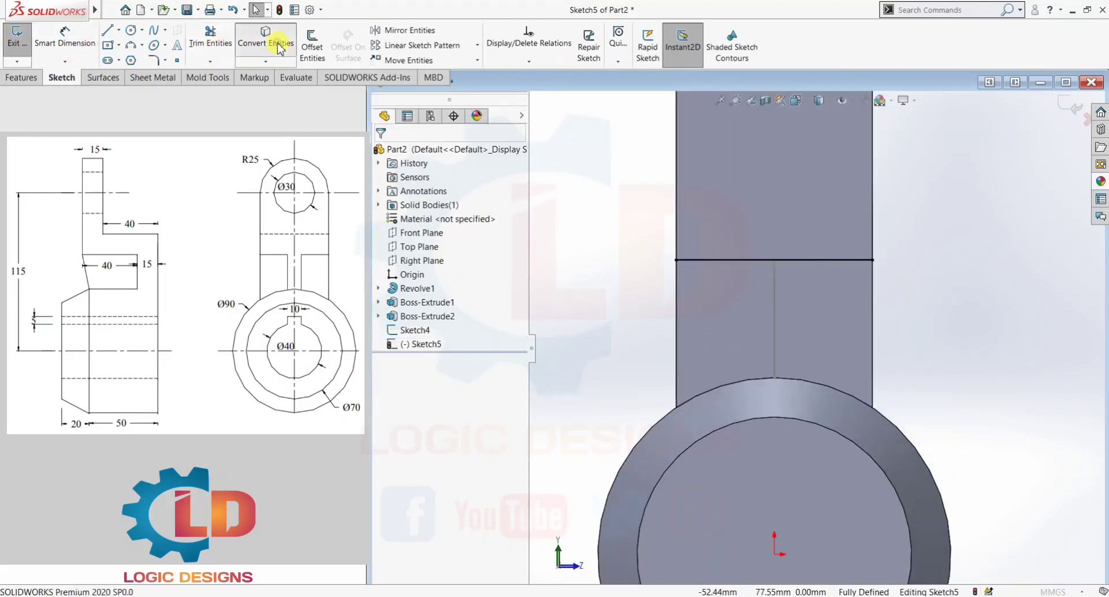
click(774, 303)
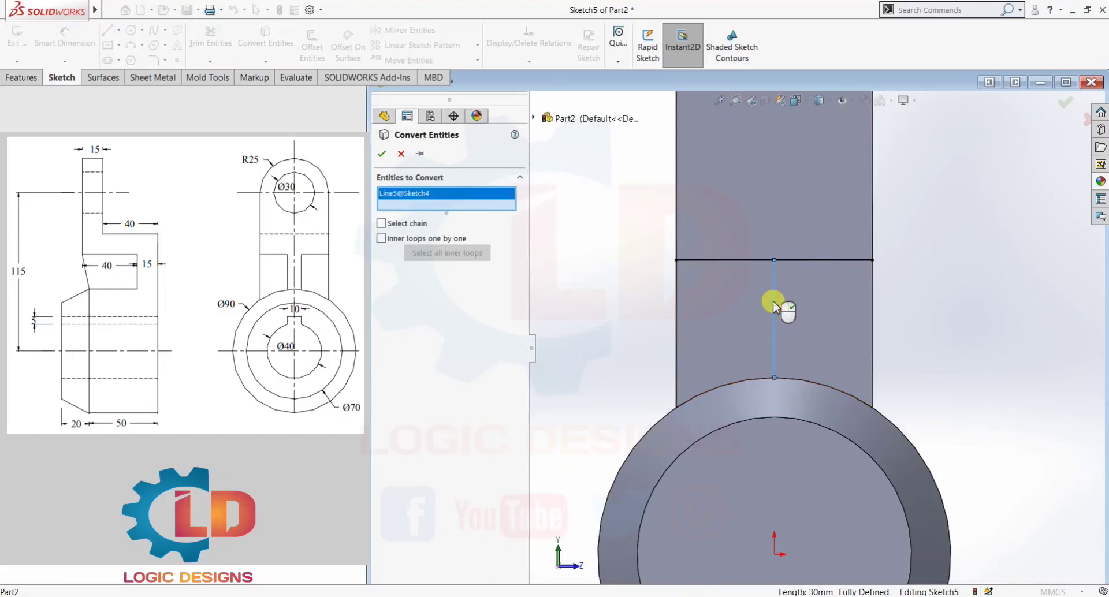
click(384, 154)
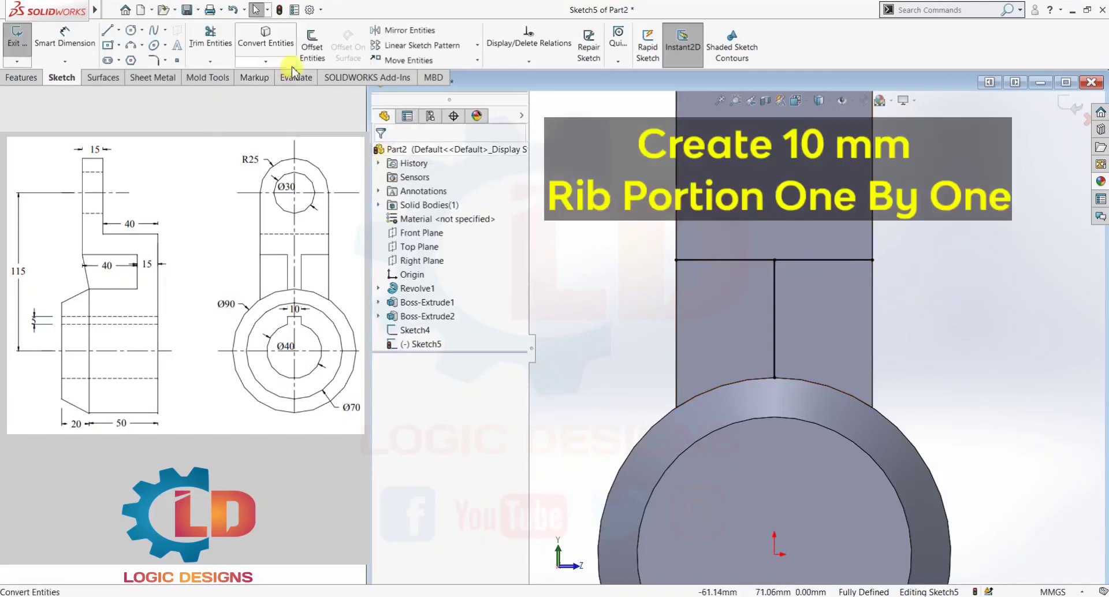
- Offset the converted centre line bi-directionally by 5 mm to mark the rib's width
click(312, 45)
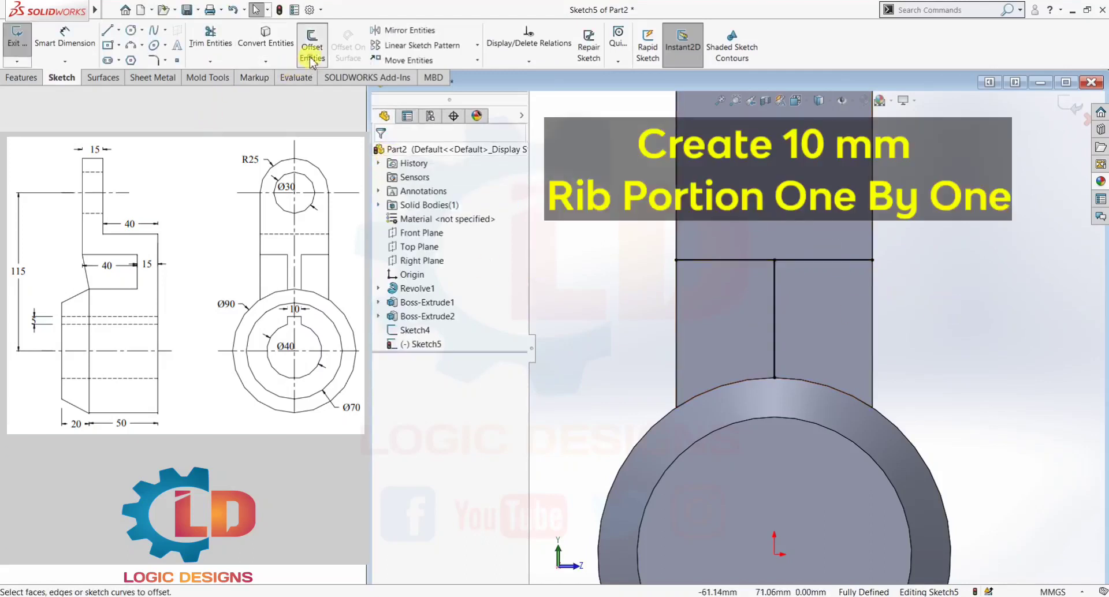
click(774, 309)
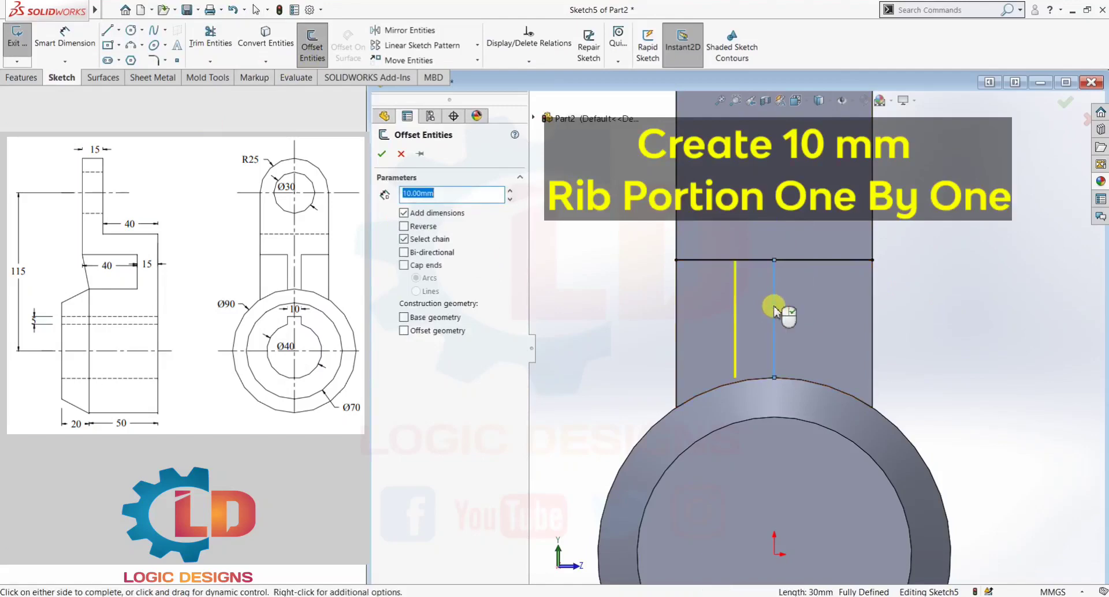
click(406, 253)
drag(447, 194, 430, 195)
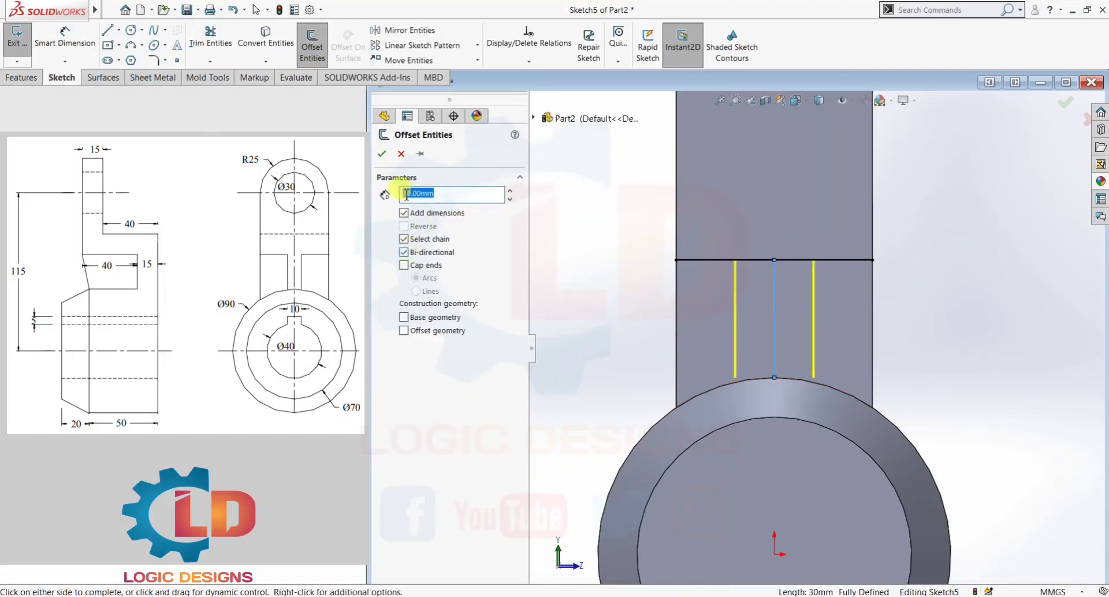
key(Return)
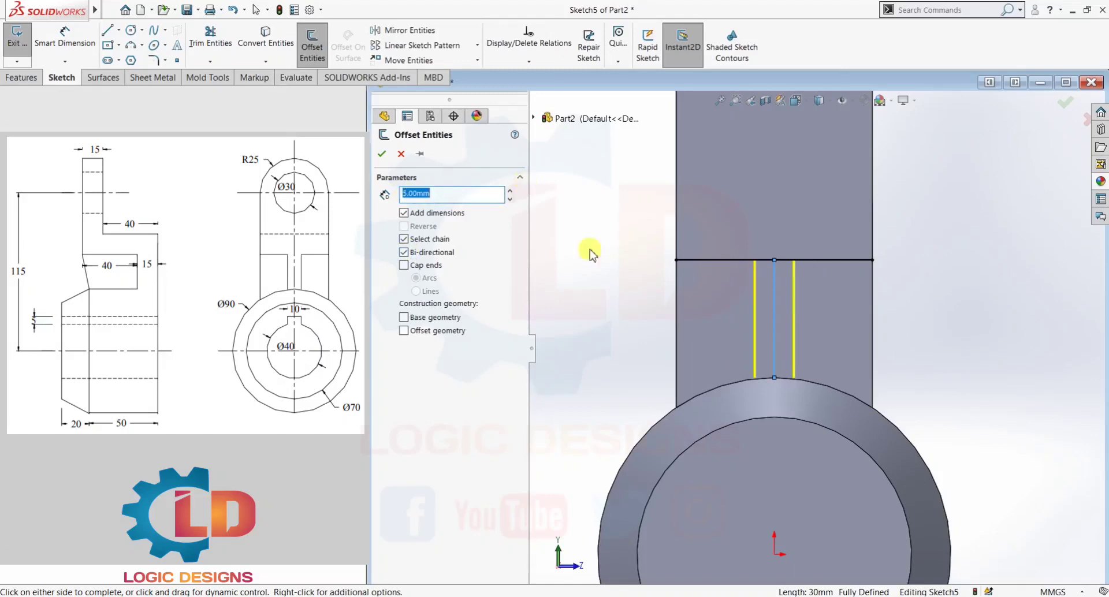
click(937, 292)
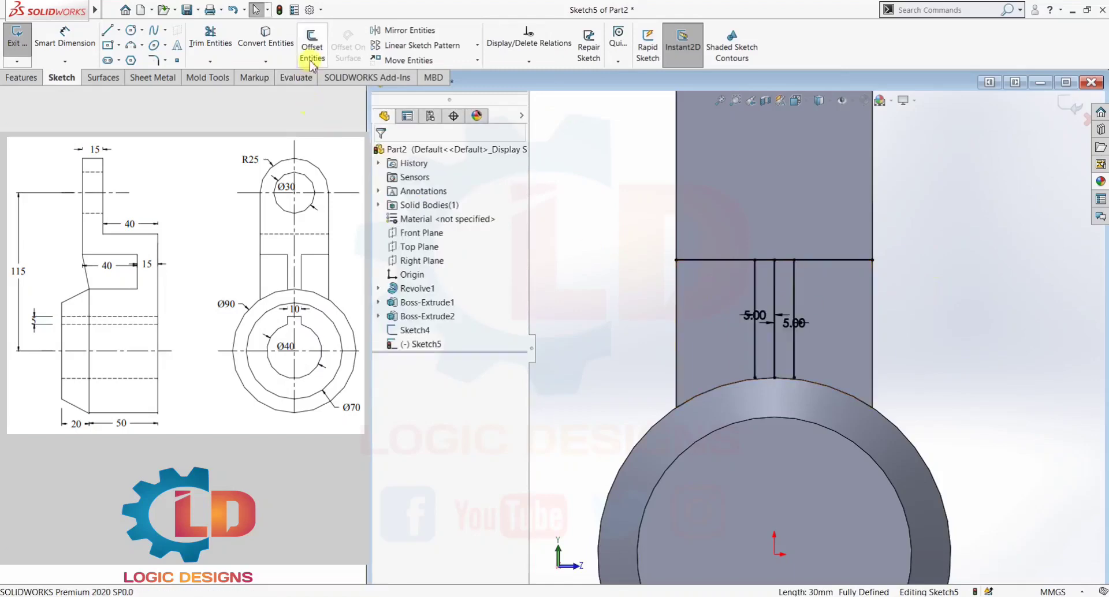
- Trim away the vertical lines and outer edge portions, leaving only the short central segment on the face's lower edge
click(212, 38)
drag(735, 337, 822, 339)
key(Escape)
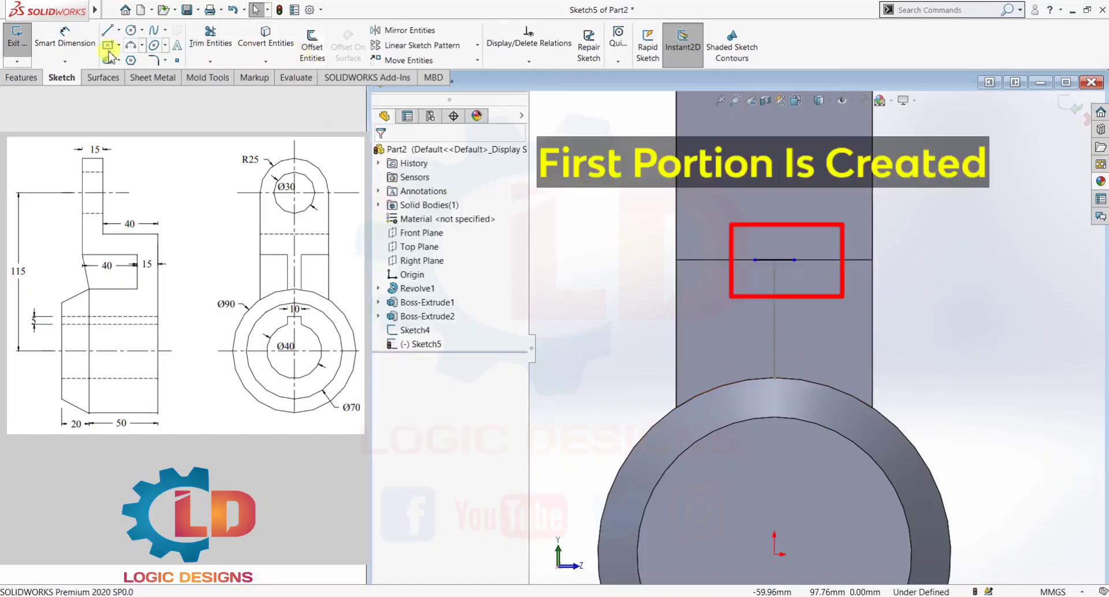
- Dimension the short central segment's length at 10 mm, move the dimension text off to its side, and exit the sketch
click(64, 39)
click(773, 260)
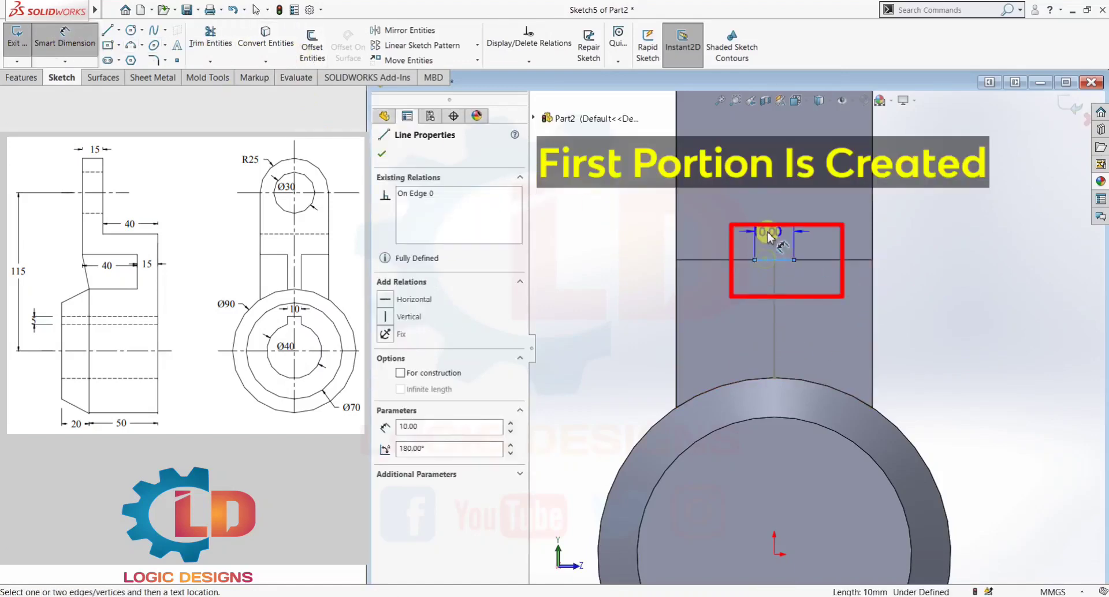
click(769, 234)
click(719, 216)
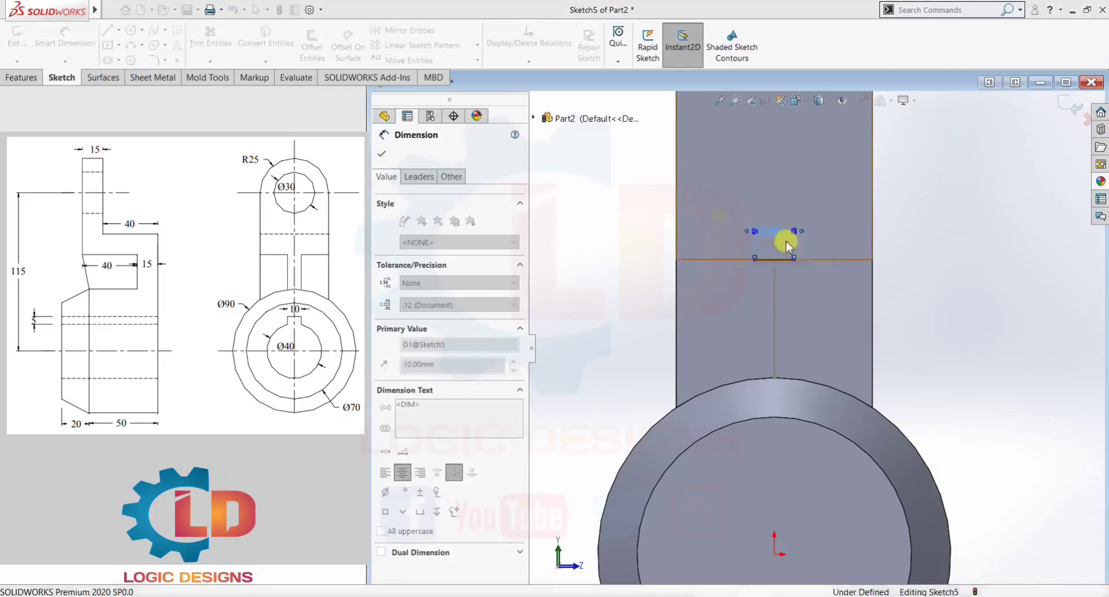
drag(787, 246, 718, 223)
click(749, 186)
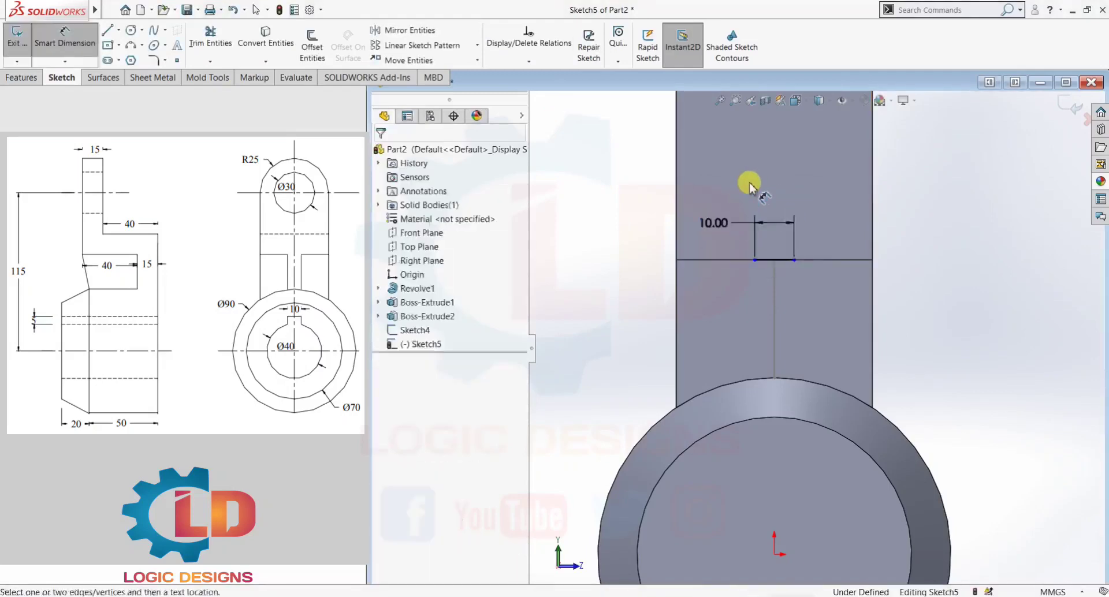
key(Escape)
scroll(904, 281, down, 1)
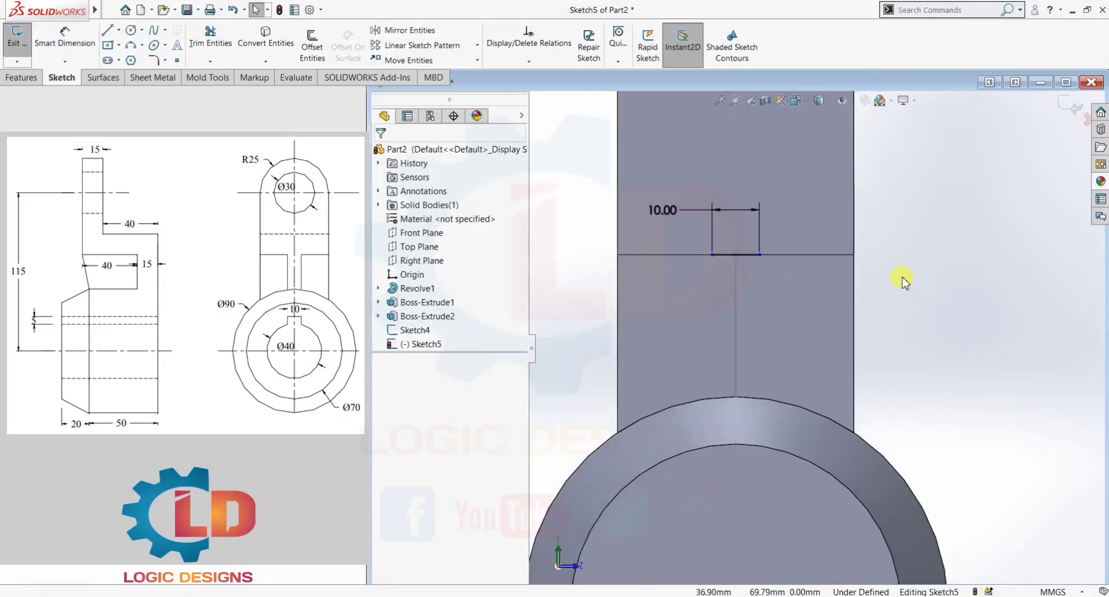
mouse_move(904, 281)
middle_down()
mouse_move(892, 218)
mouse_move(855, 223)
mouse_move(824, 255)
mouse_move(860, 269)
mouse_move(1017, 397)
middle_up()
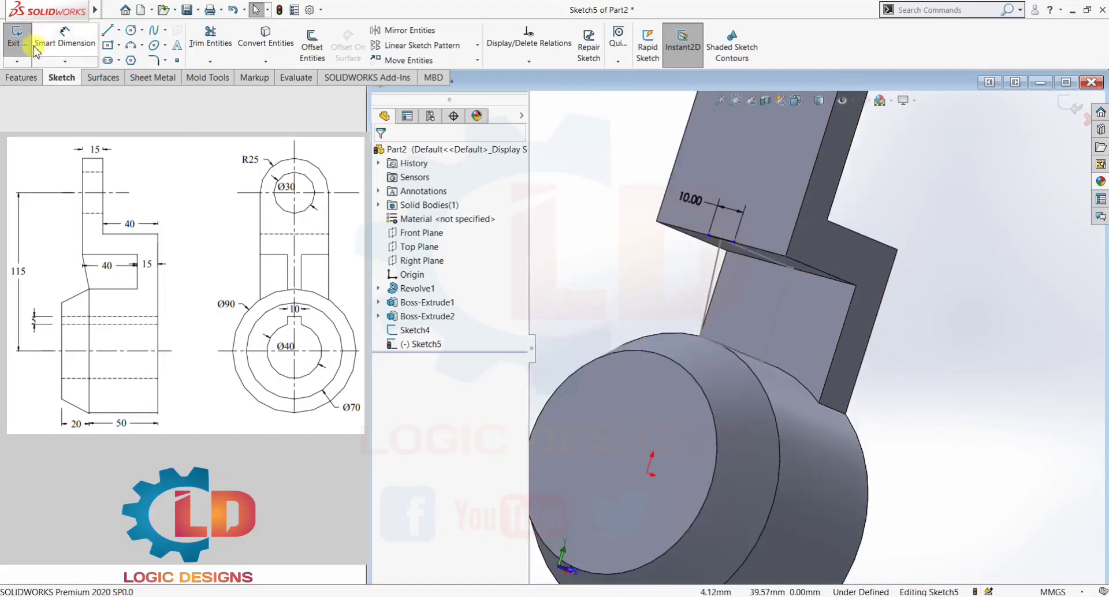
click(17, 38)
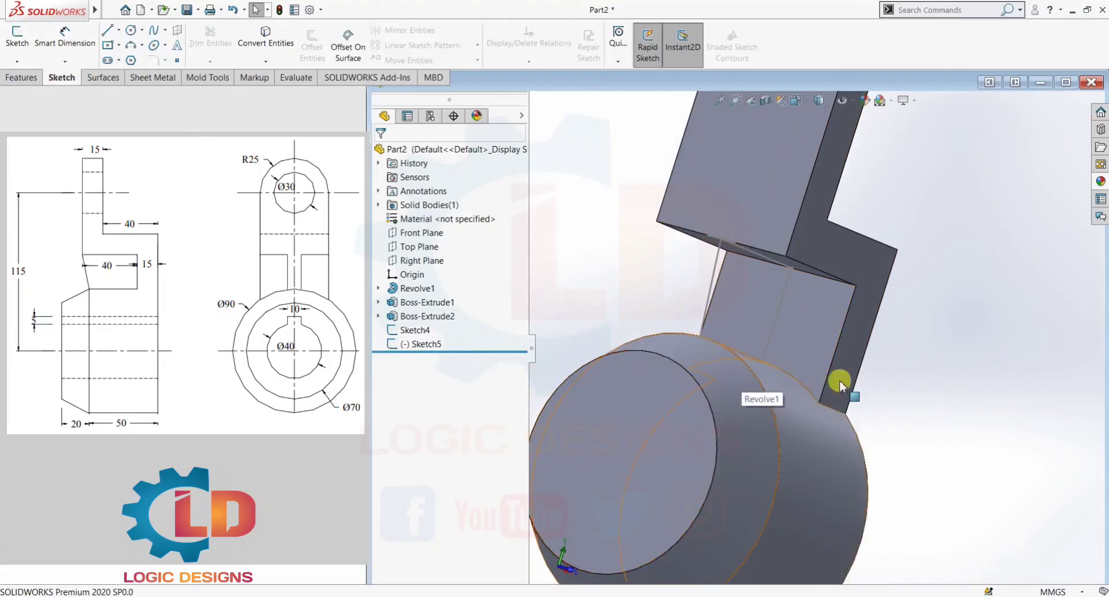
- Create a reference plane offset 50 mm from the hub's flat bottom face, with the offset flipped toward the hub body
middle_drag(988, 398, 900, 359)
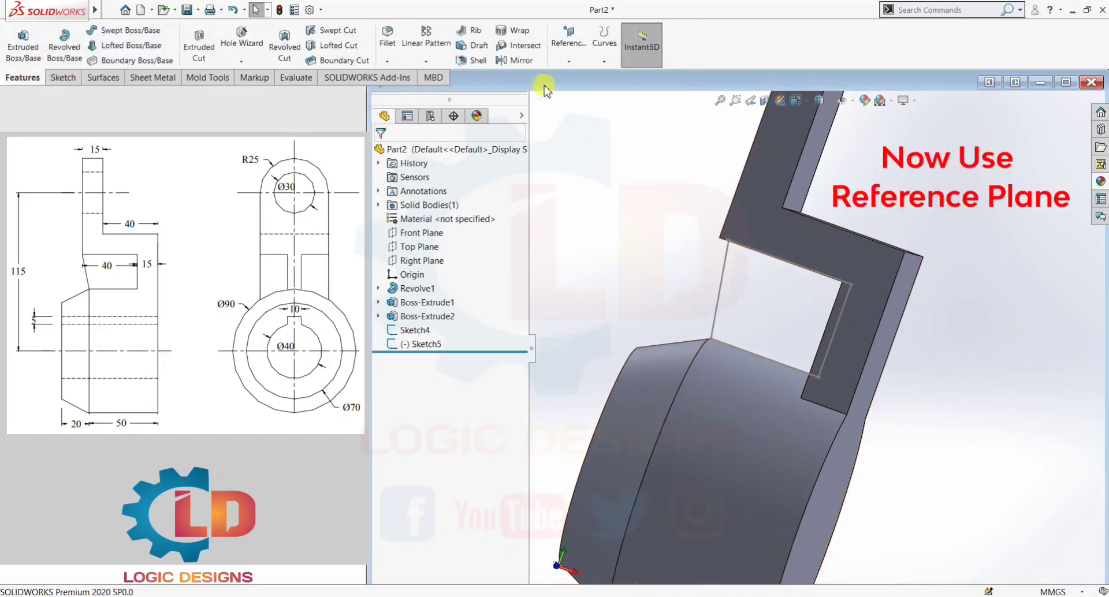
click(569, 60)
click(577, 76)
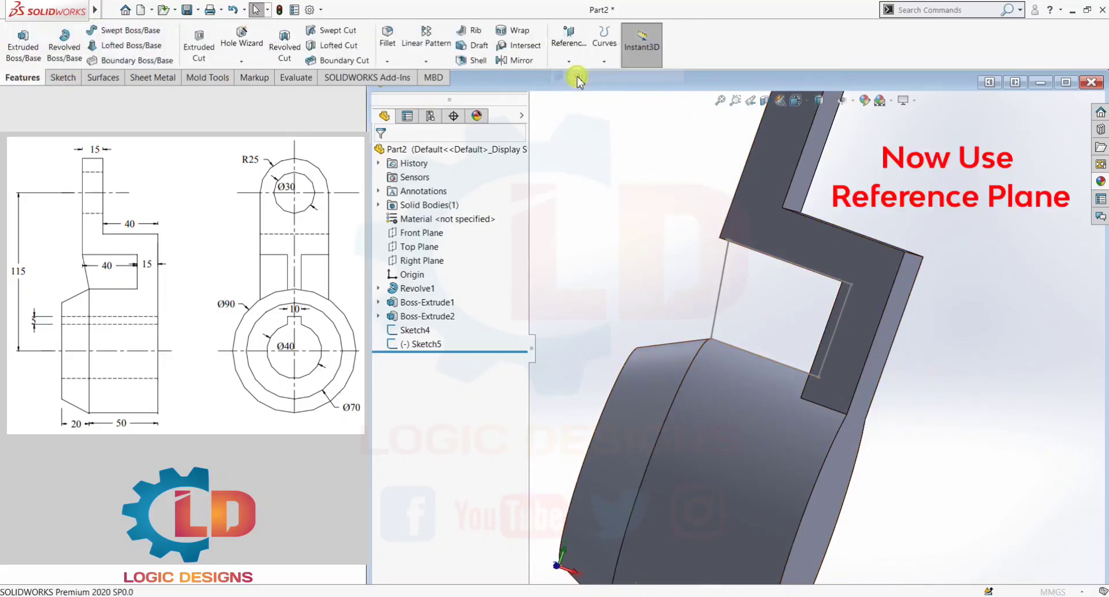
click(841, 460)
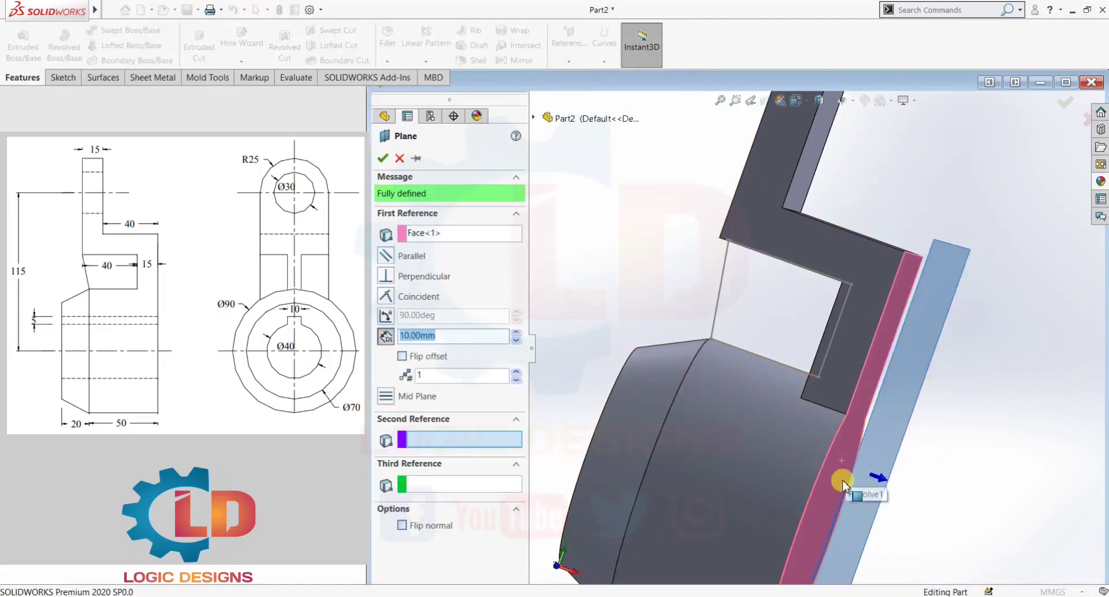
click(402, 357)
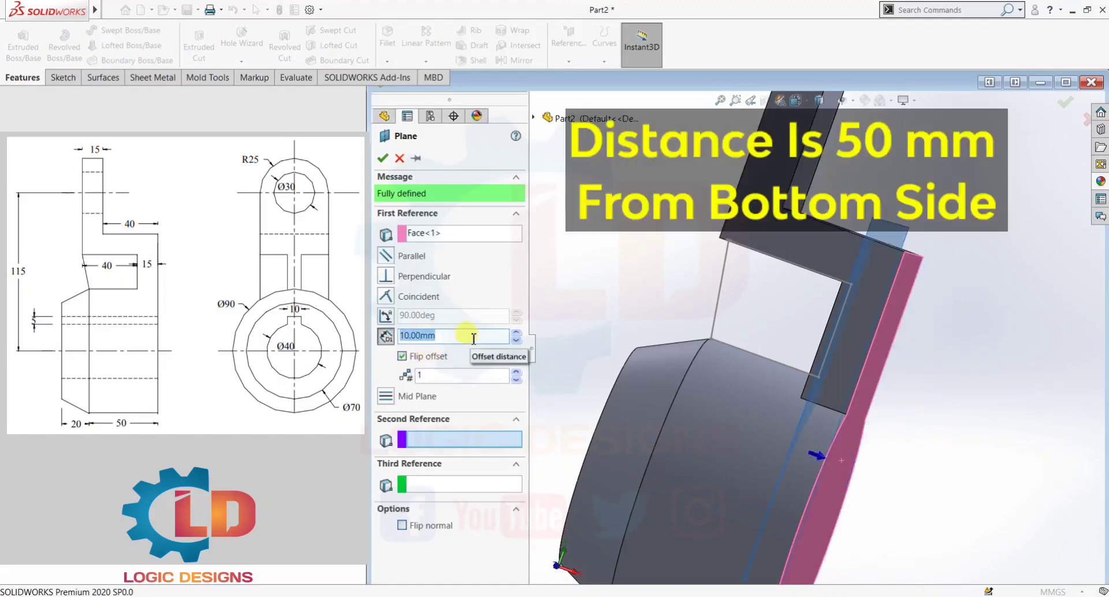
text(50)
key(Return)
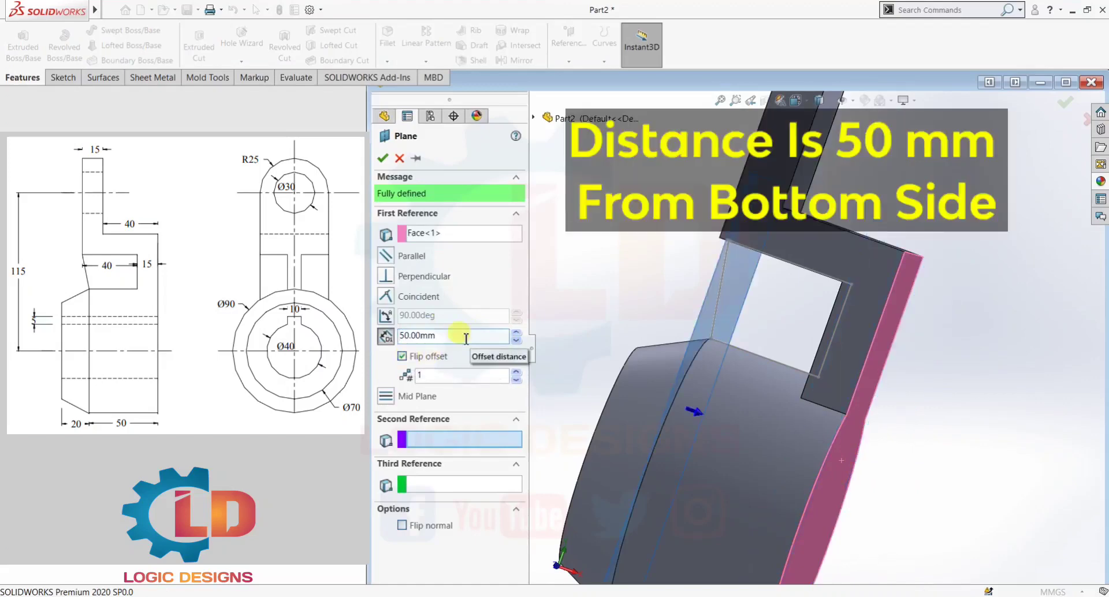
click(383, 158)
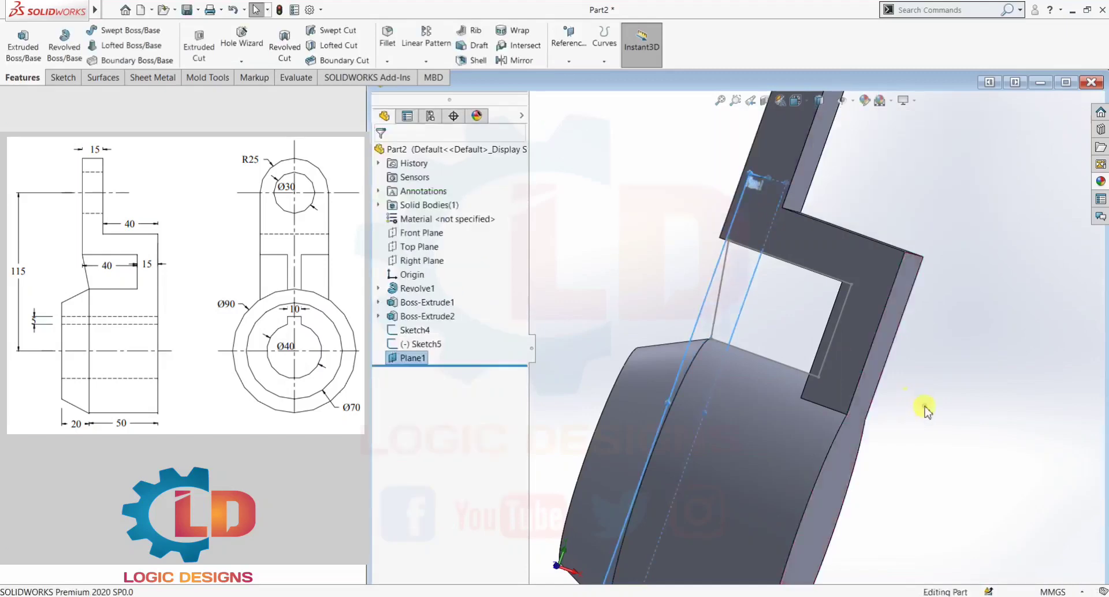
- Start a sketch on the new reference plane and convert the hub's R45 arc edge between the arm's sides into it
middle_drag(954, 448, 973, 483)
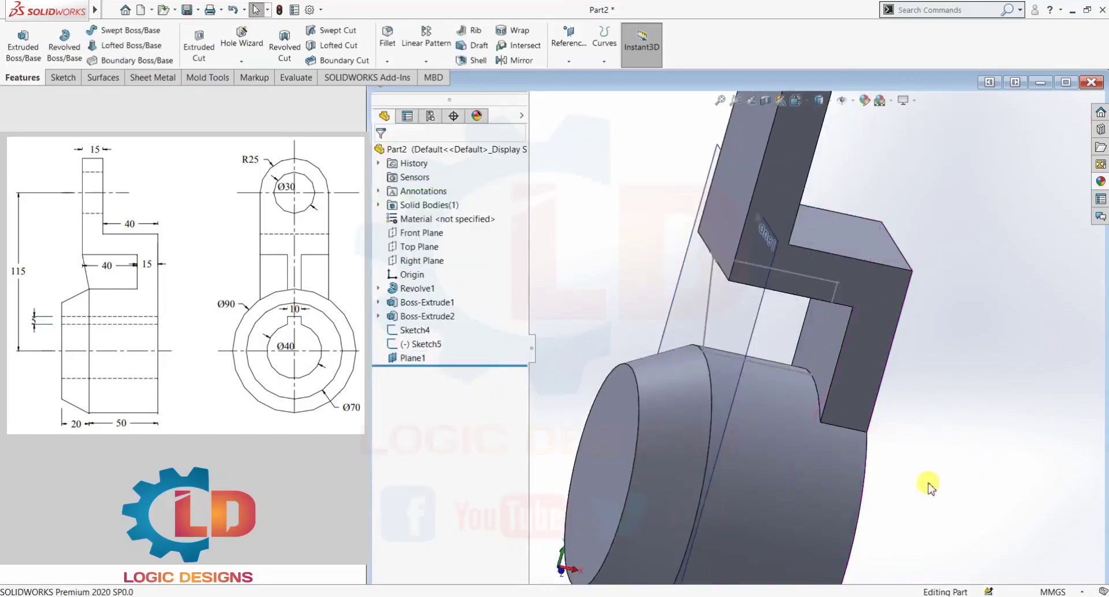
click(61, 77)
click(17, 39)
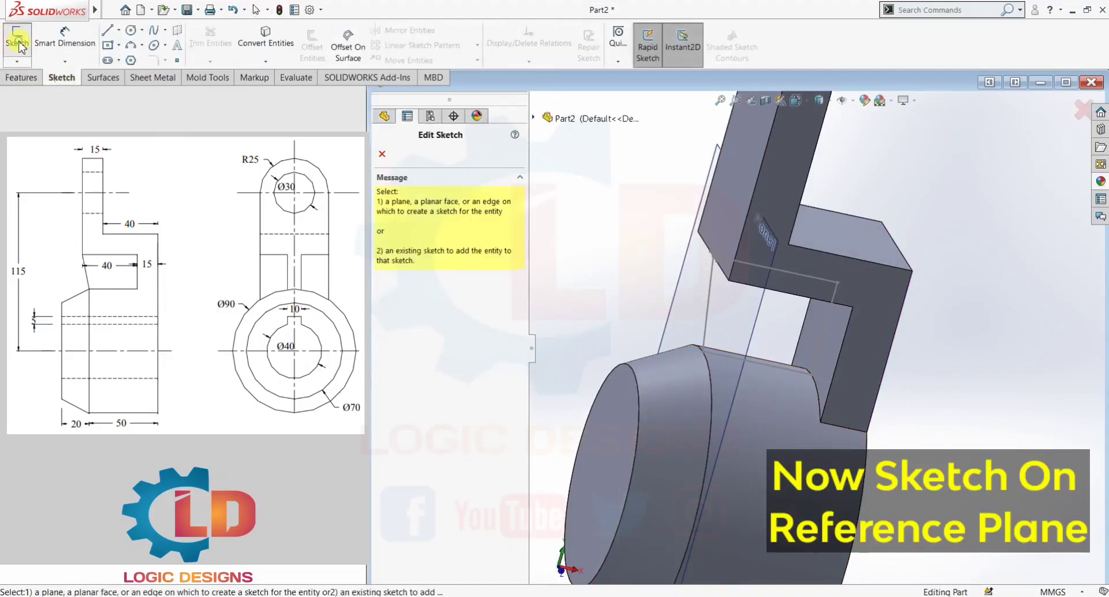
click(746, 321)
key(ctrl+3)
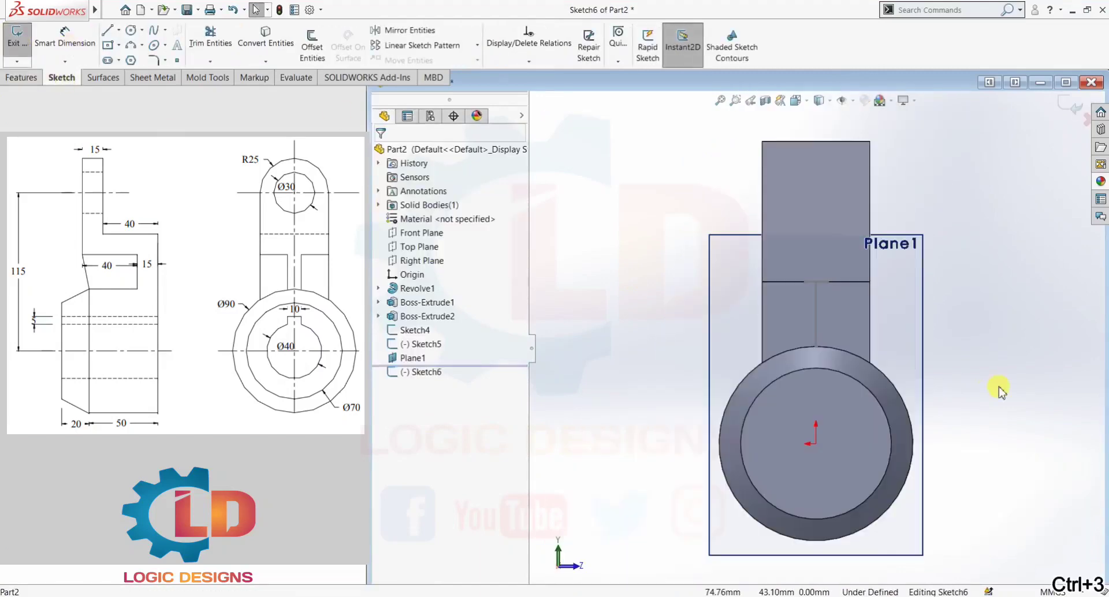
scroll(1000, 390, down, 2)
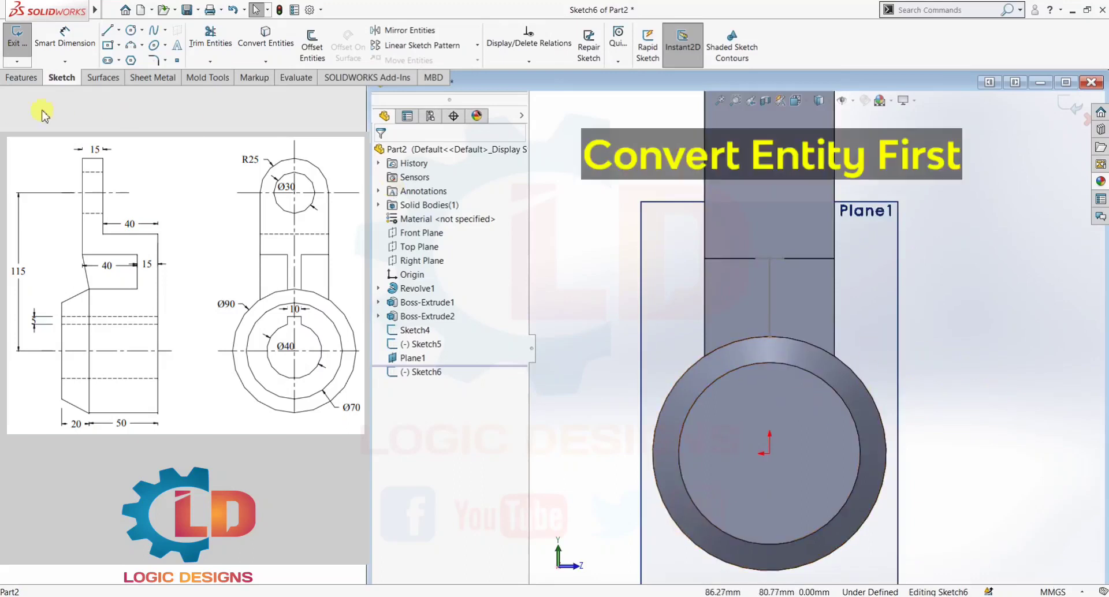
click(266, 39)
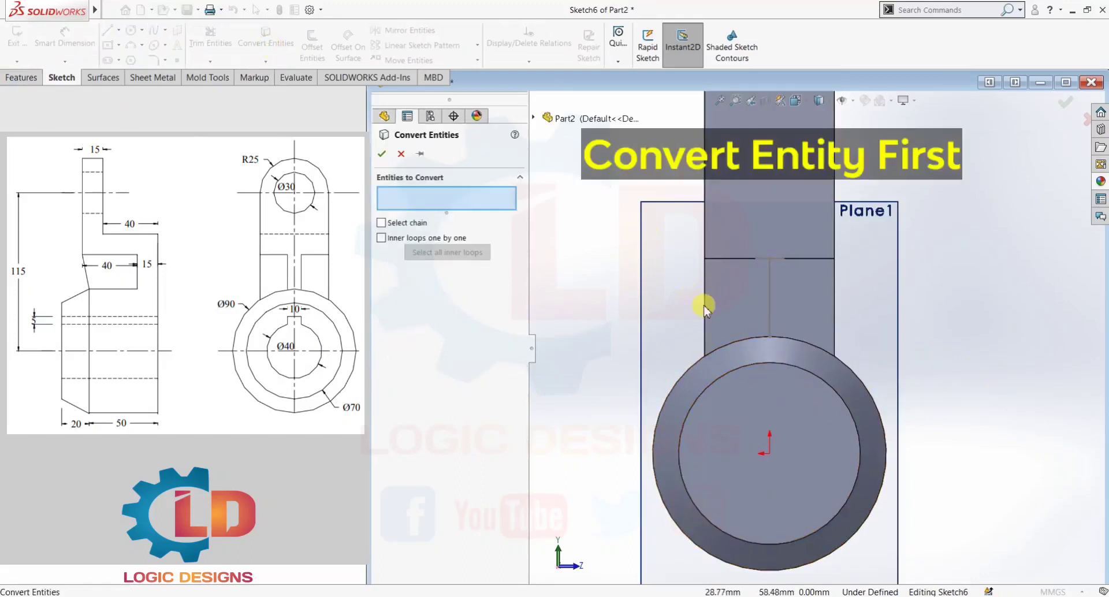
click(754, 340)
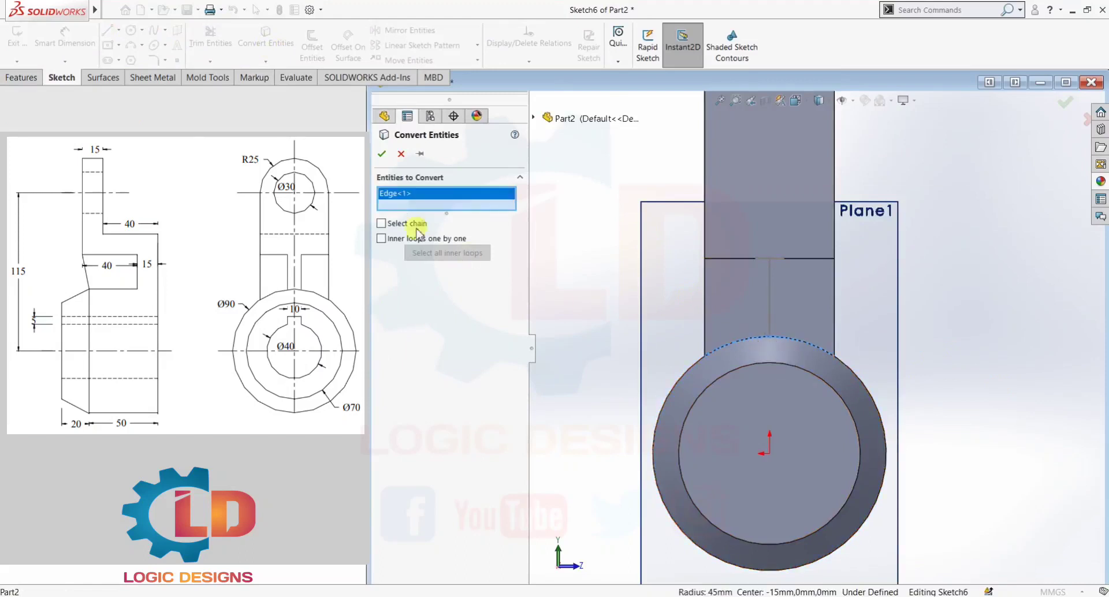
click(381, 154)
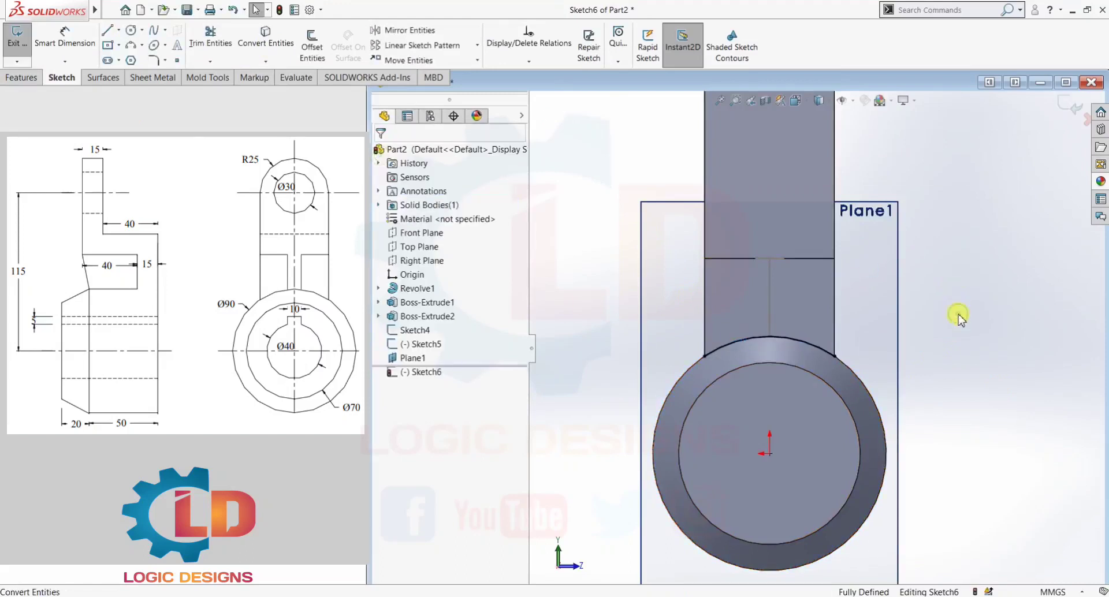
- Draw two vertical lines from the ends of the short 10 mm segment down past the converted arc
scroll(959, 318, down, 2)
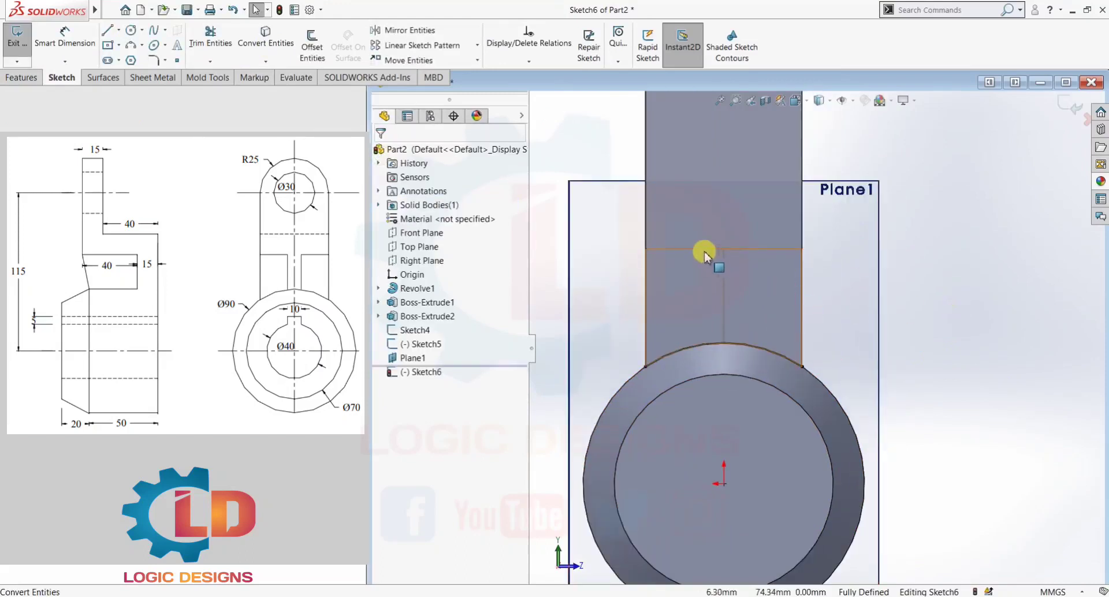
click(109, 31)
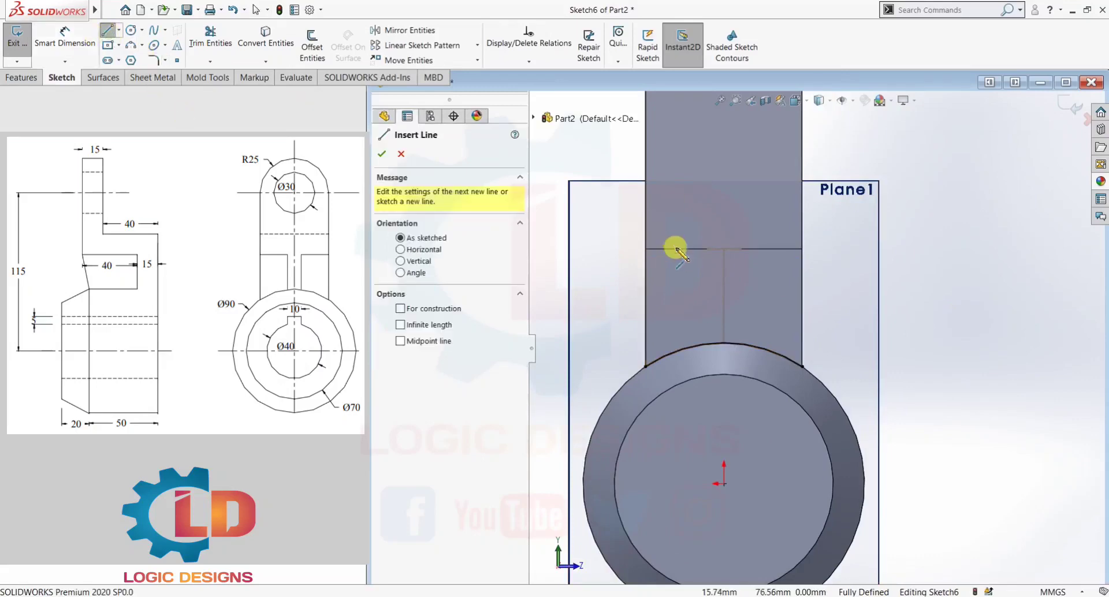
click(709, 258)
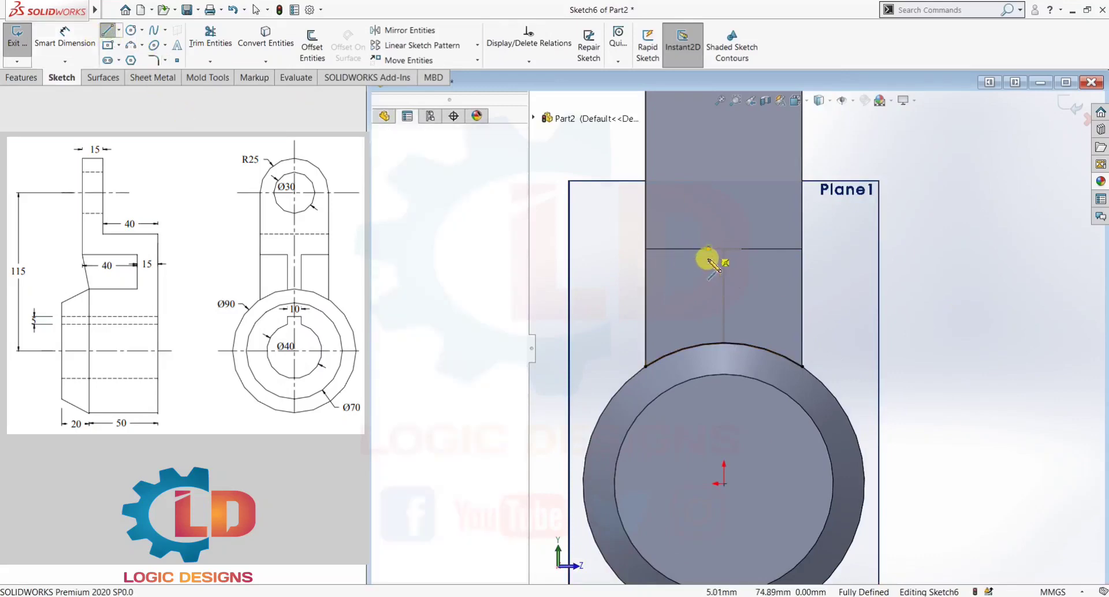
click(709, 351)
key(Escape)
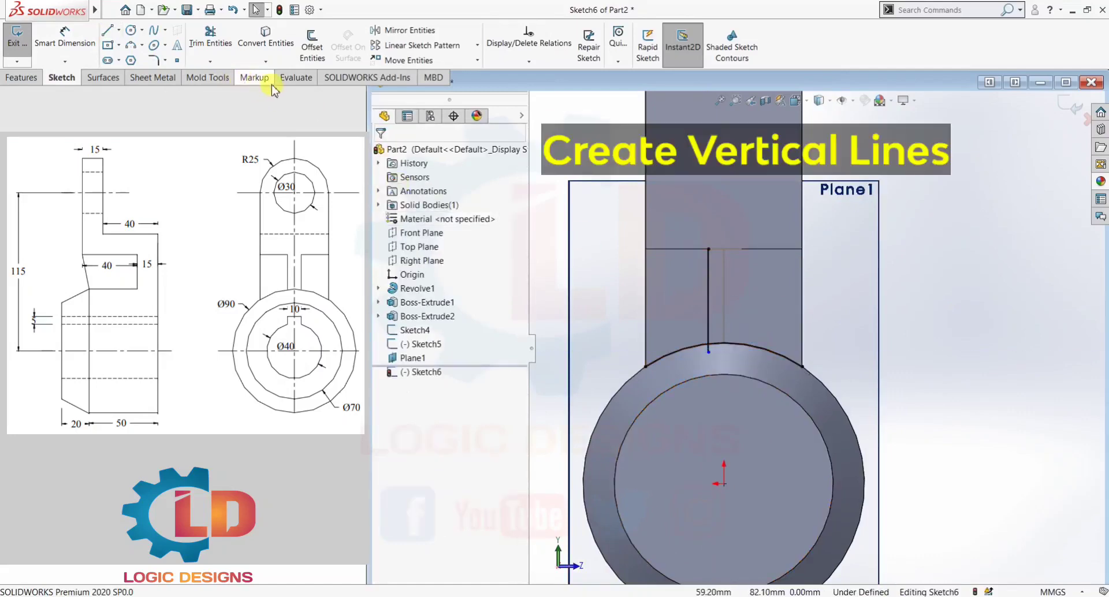
click(109, 32)
click(740, 250)
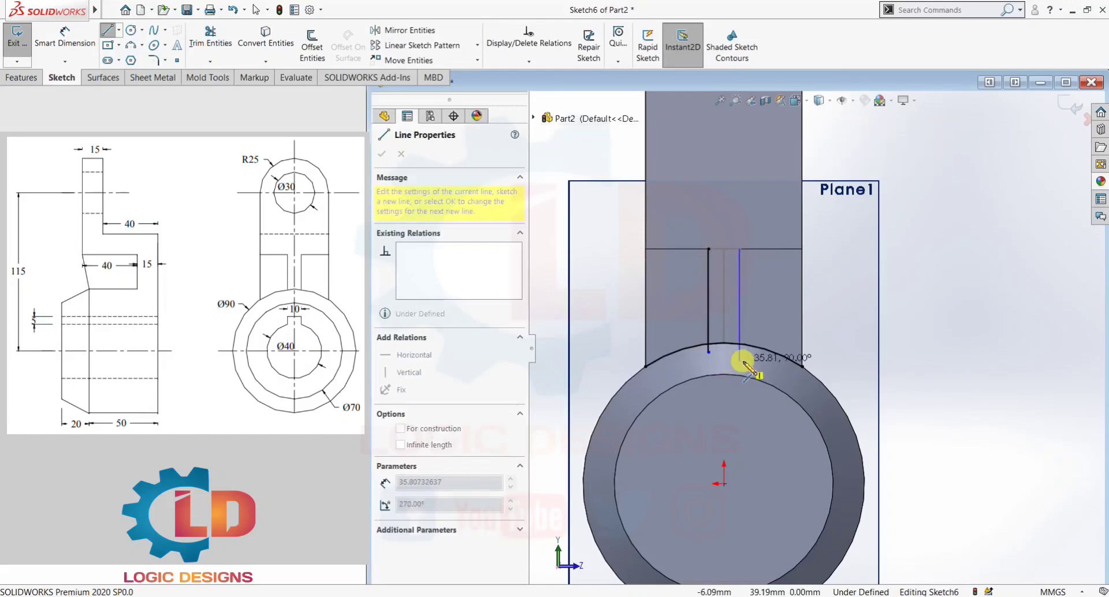
click(742, 362)
key(Escape)
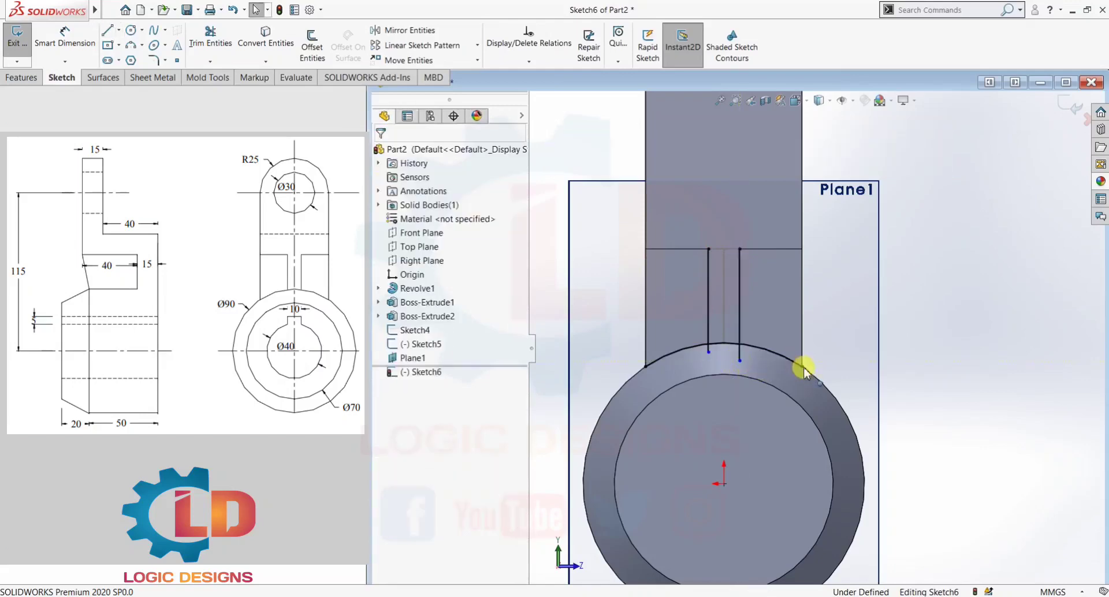
- Trim away both vertical lines and the outer arc portions, leaving only the short central arc, and exit the sketch
click(211, 37)
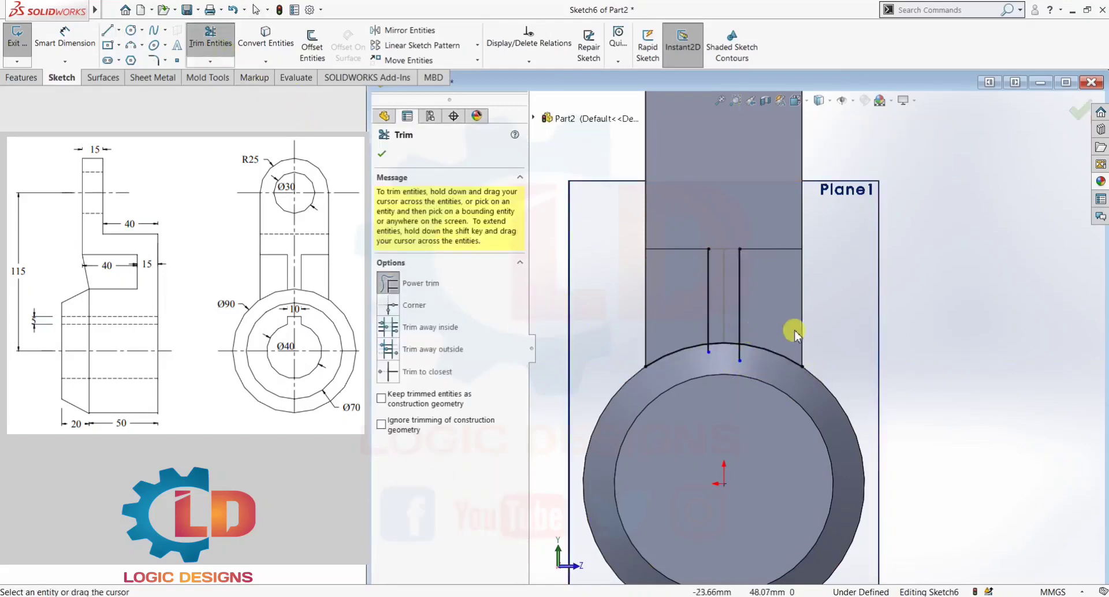
mouse_move(680, 329)
mouse_down()
mouse_move(676, 354)
mouse_move(719, 368)
mouse_up()
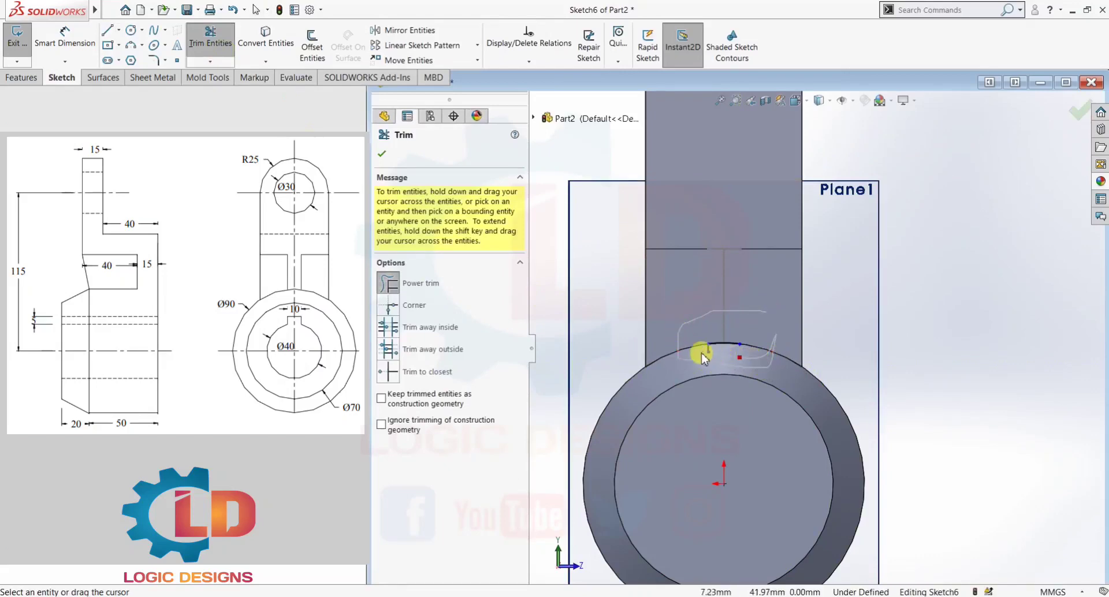
drag(713, 352, 769, 365)
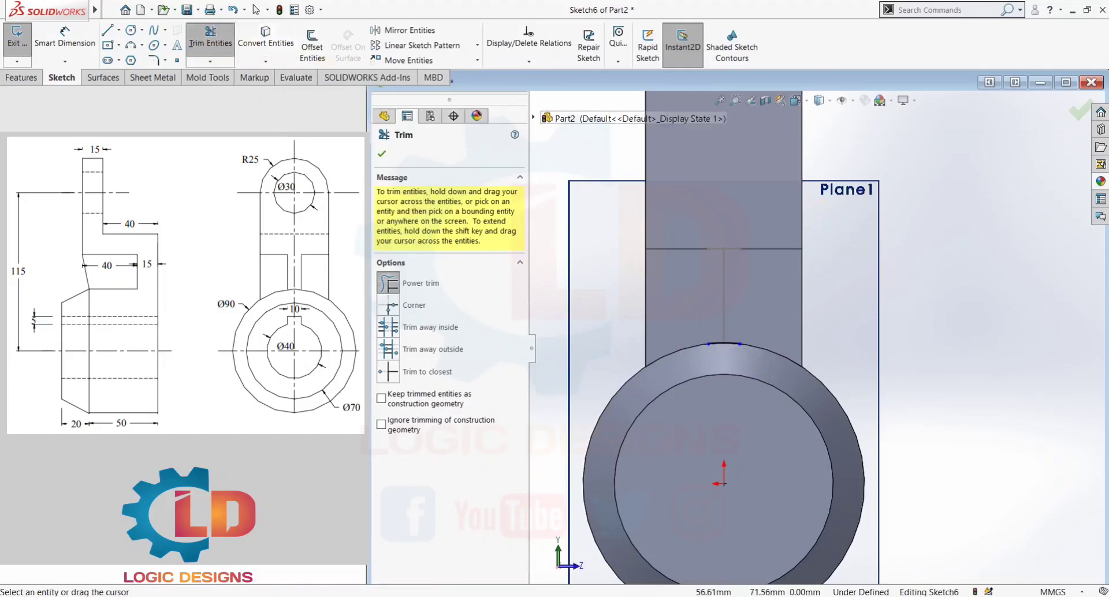
key(Escape)
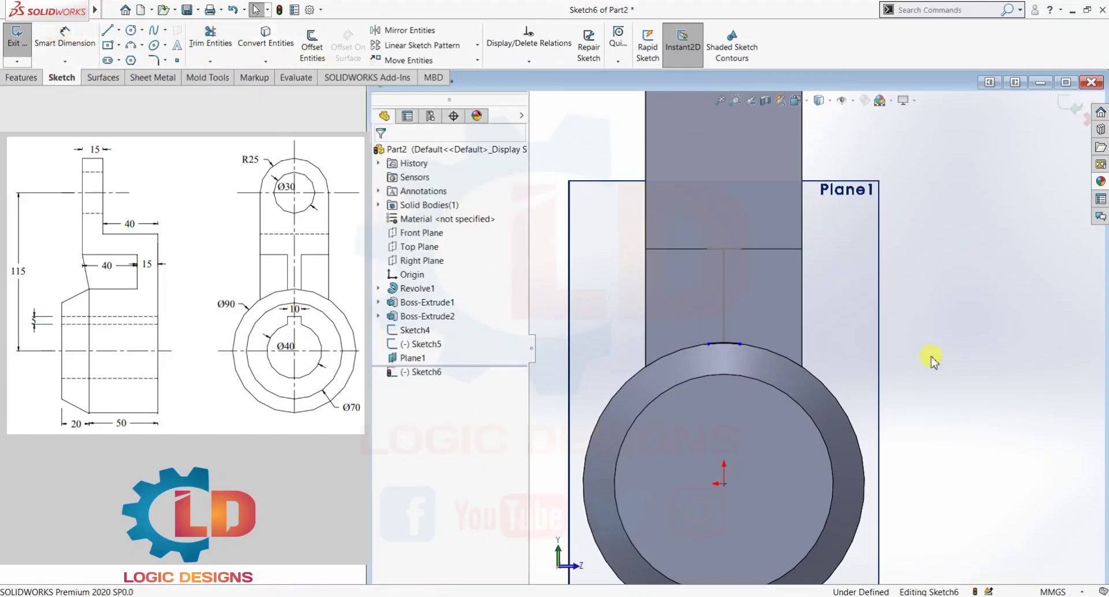
click(17, 36)
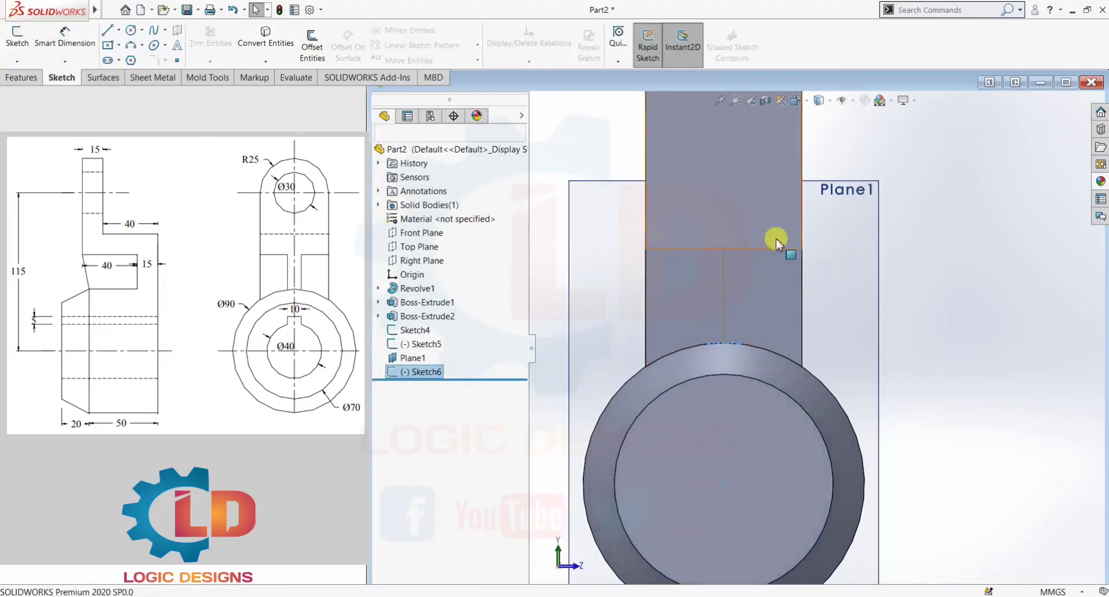
- Hide the reference plane Plane1 and orient the model to expose the arm's lower face
right_click(857, 190)
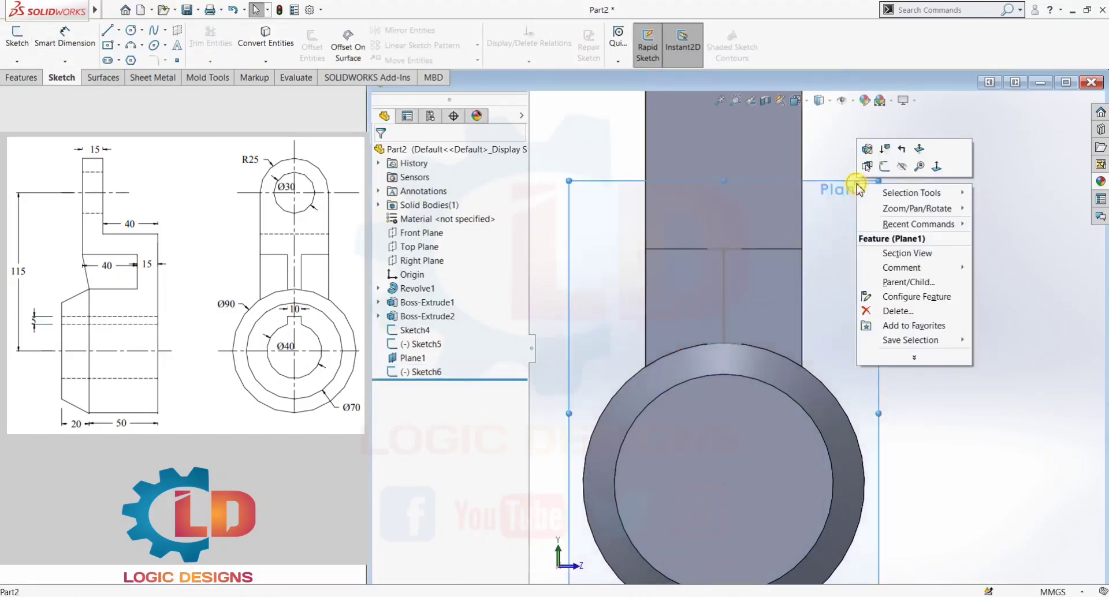
click(904, 164)
mouse_move(901, 392)
middle_down()
mouse_move(947, 217)
mouse_move(760, 245)
mouse_move(743, 282)
mouse_move(815, 292)
mouse_move(825, 314)
mouse_move(830, 272)
mouse_move(819, 295)
middle_up()
click(731, 301)
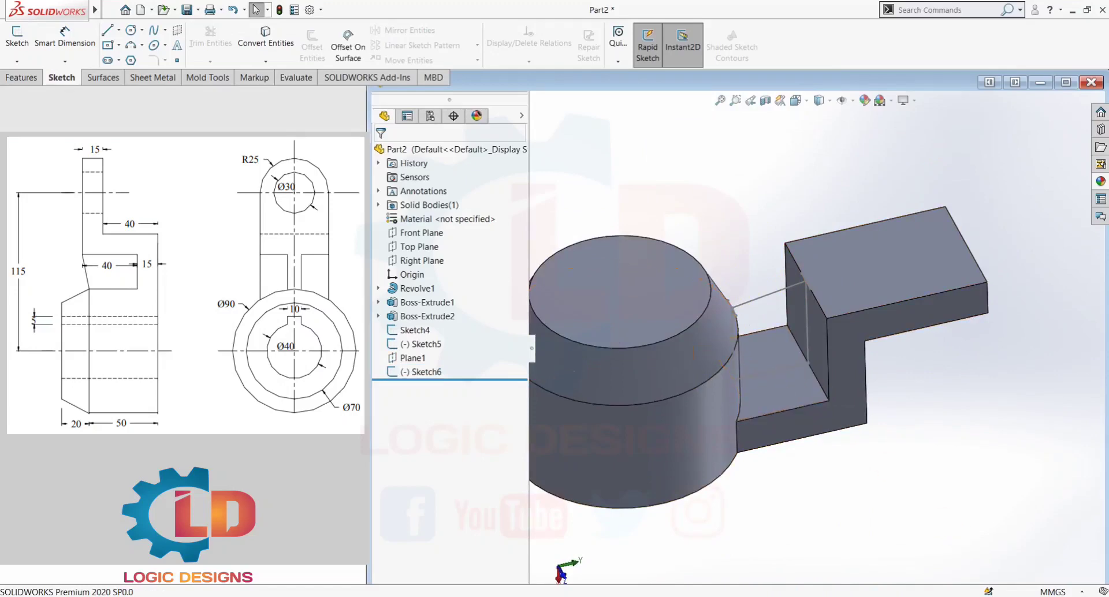
- Sketch on the arm's lower face by converting the short 10 mm line and the short arc from the previous sketches, and exit the sketch
click(17, 36)
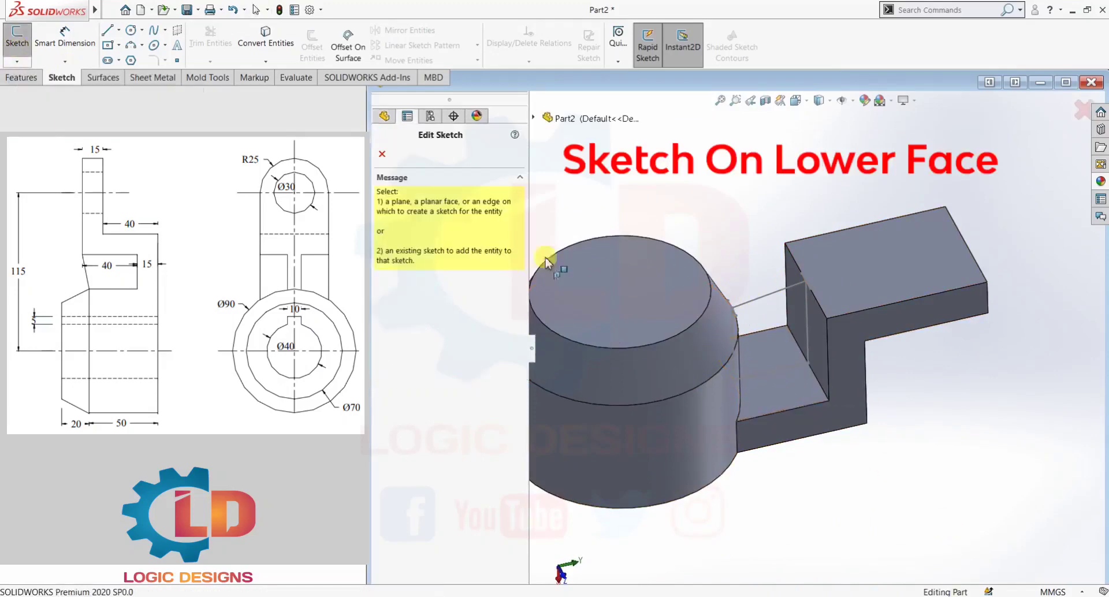
click(799, 395)
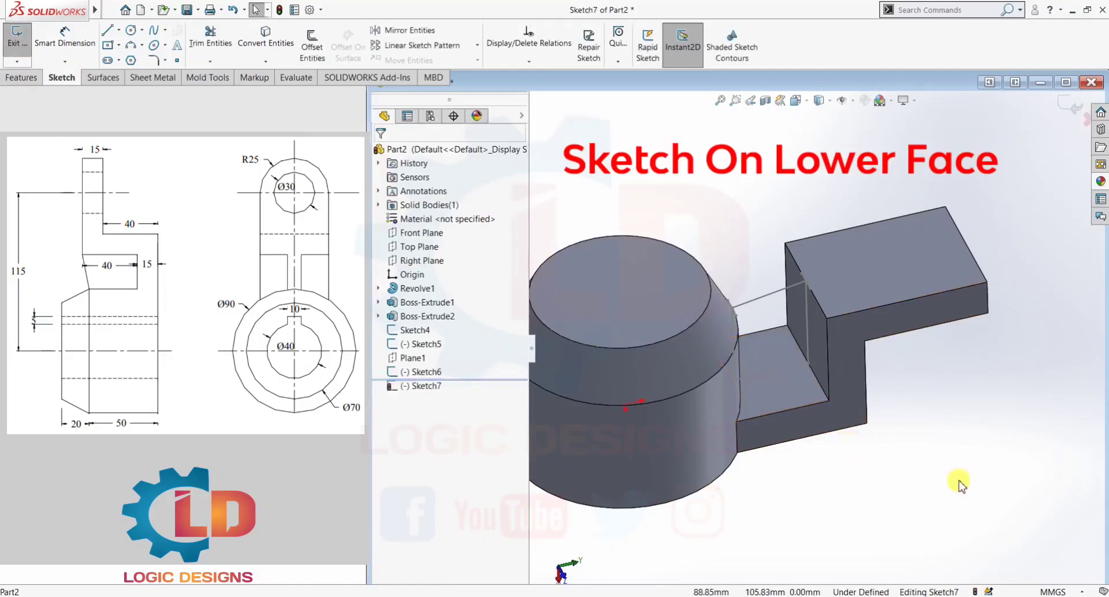
key(ctrl+8)
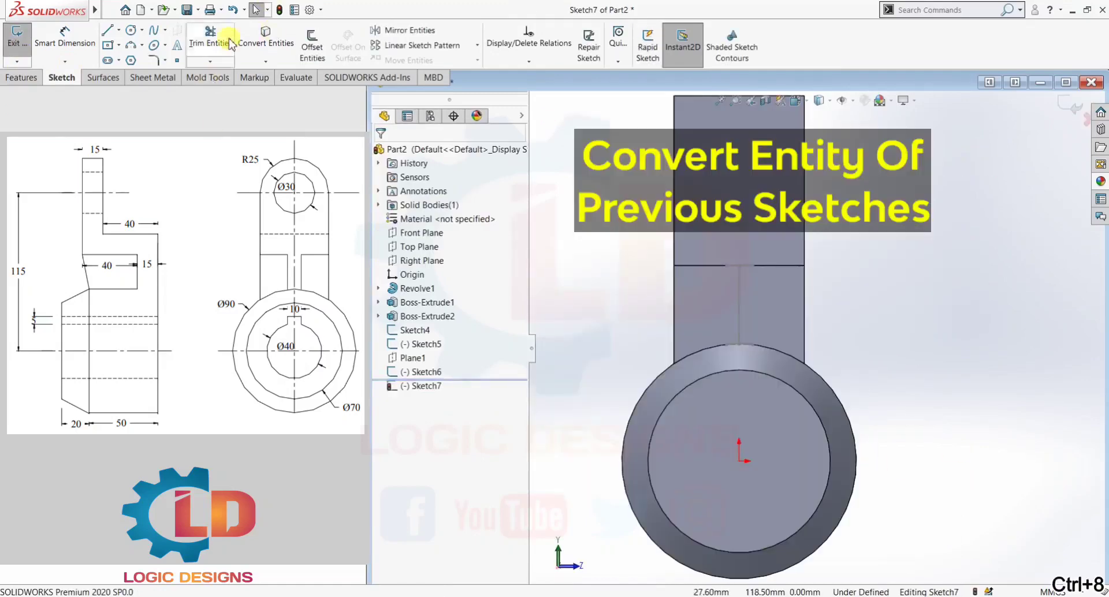
click(268, 37)
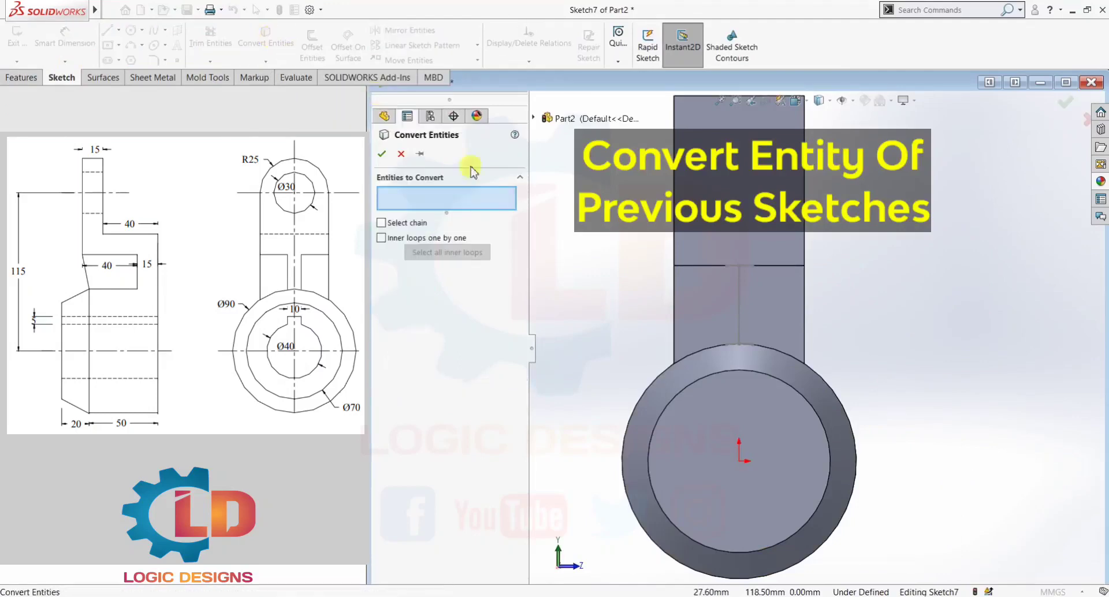
click(734, 267)
click(733, 345)
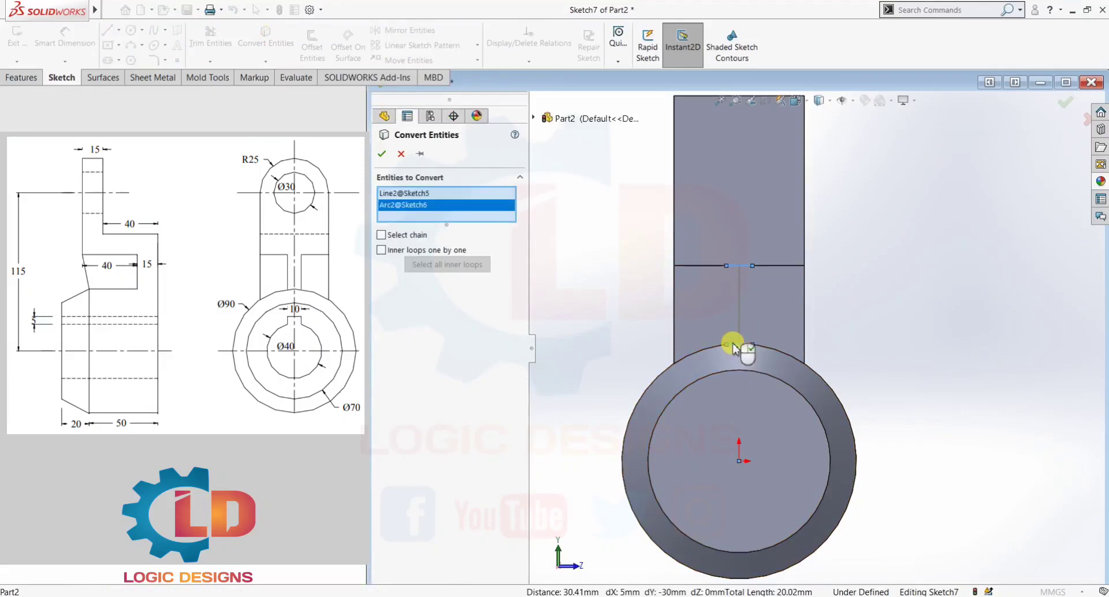
click(382, 155)
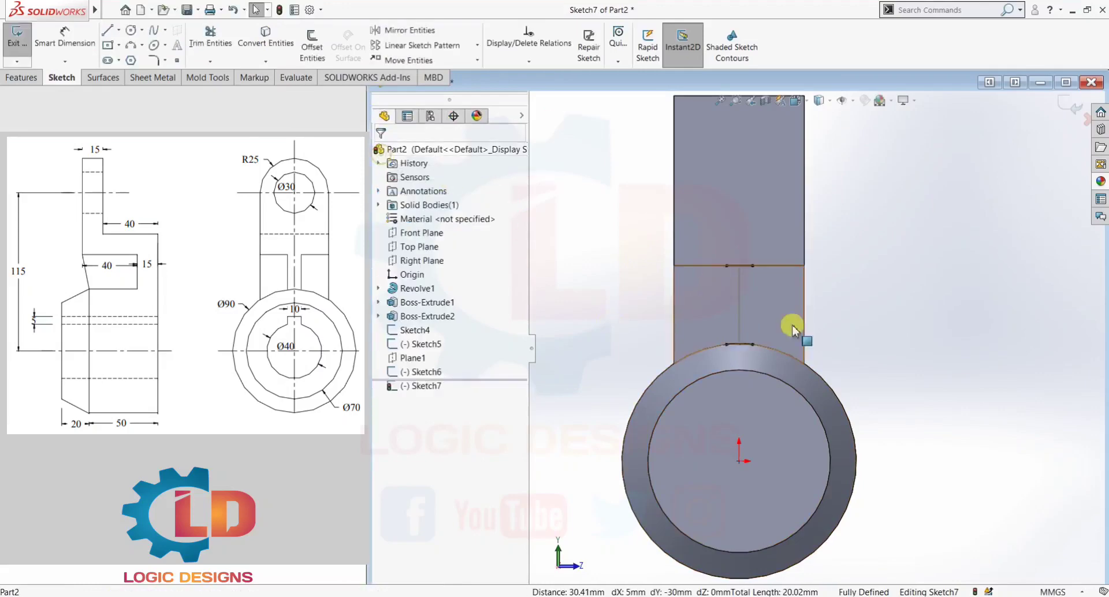
middle_drag(822, 366, 806, 479)
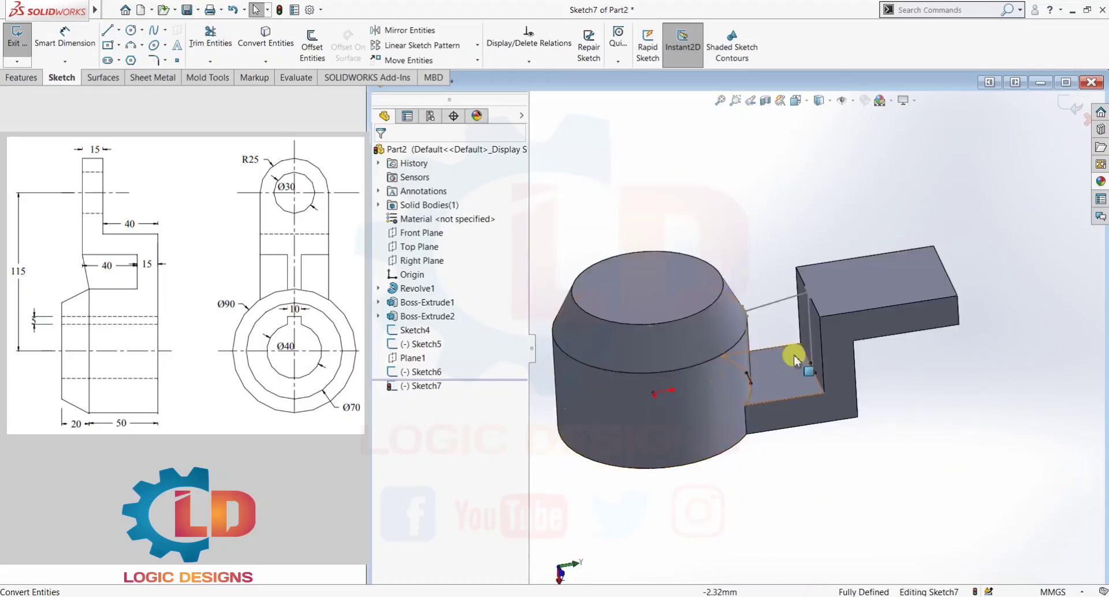
click(15, 48)
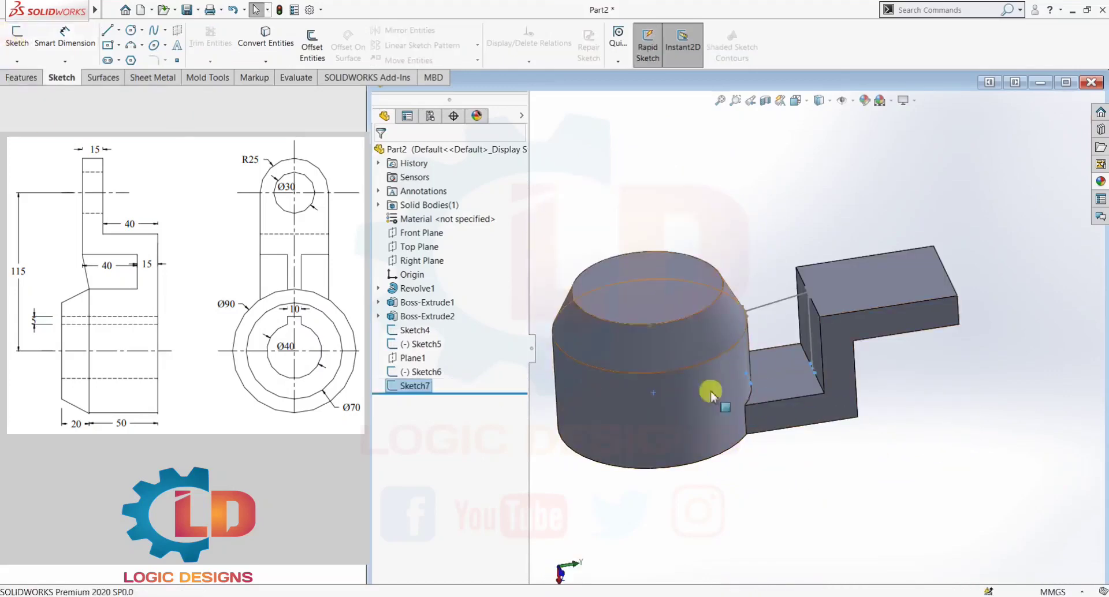
middle_drag(901, 471, 859, 457)
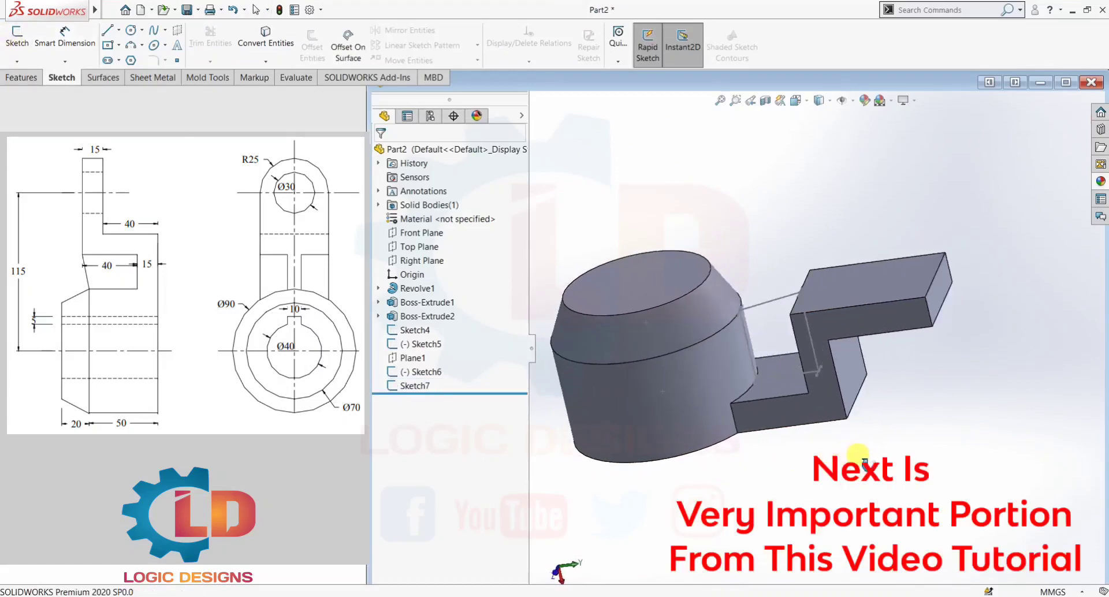
- Start a Boundary Boss/Base and select the four short rib cross-curves, including Sketch5 and Sketch6, in order as the Direction 1 profiles
click(22, 78)
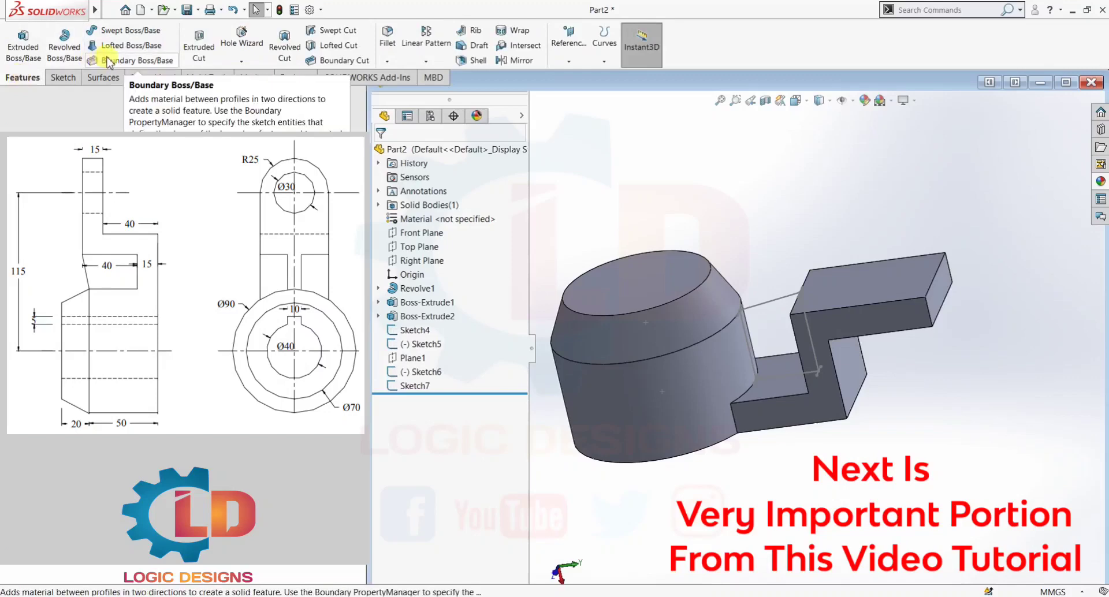
click(130, 60)
middle_drag(1026, 458, 984, 515)
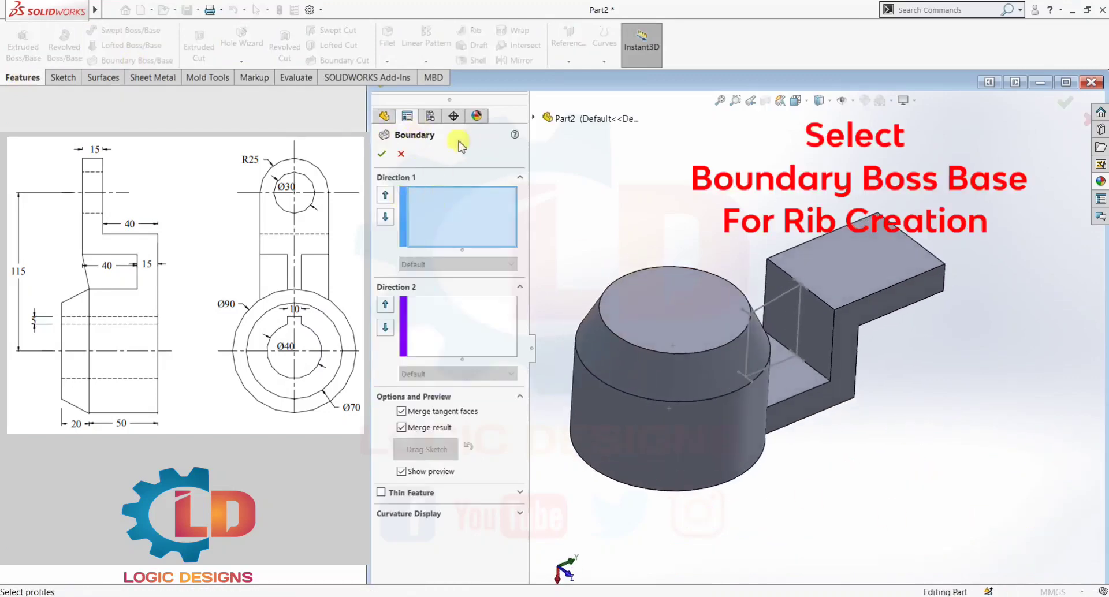
scroll(854, 285, down, 3)
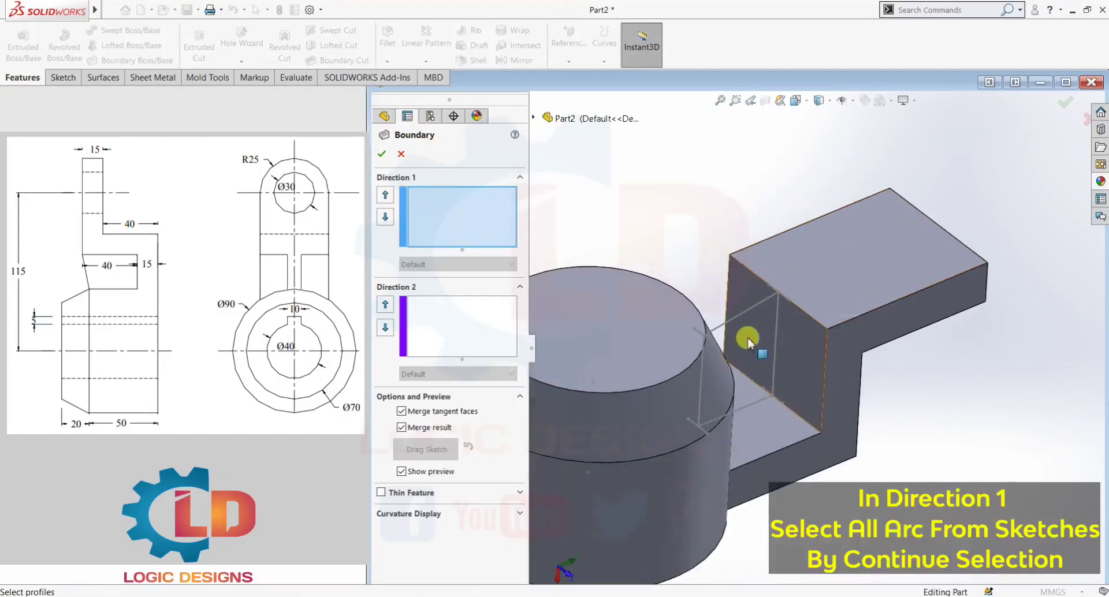
click(782, 297)
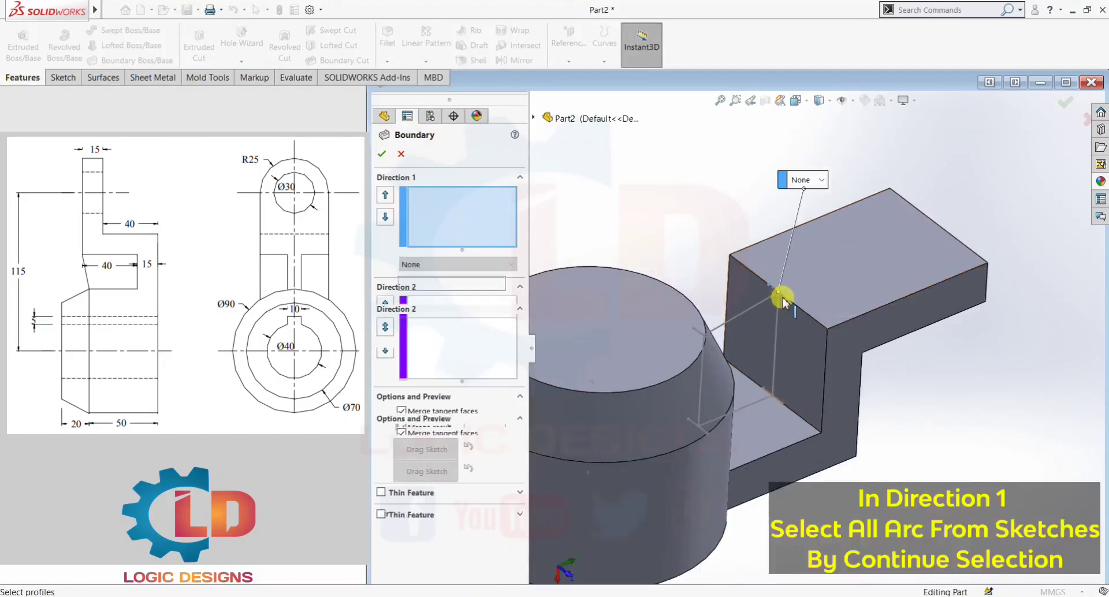
click(776, 397)
click(809, 438)
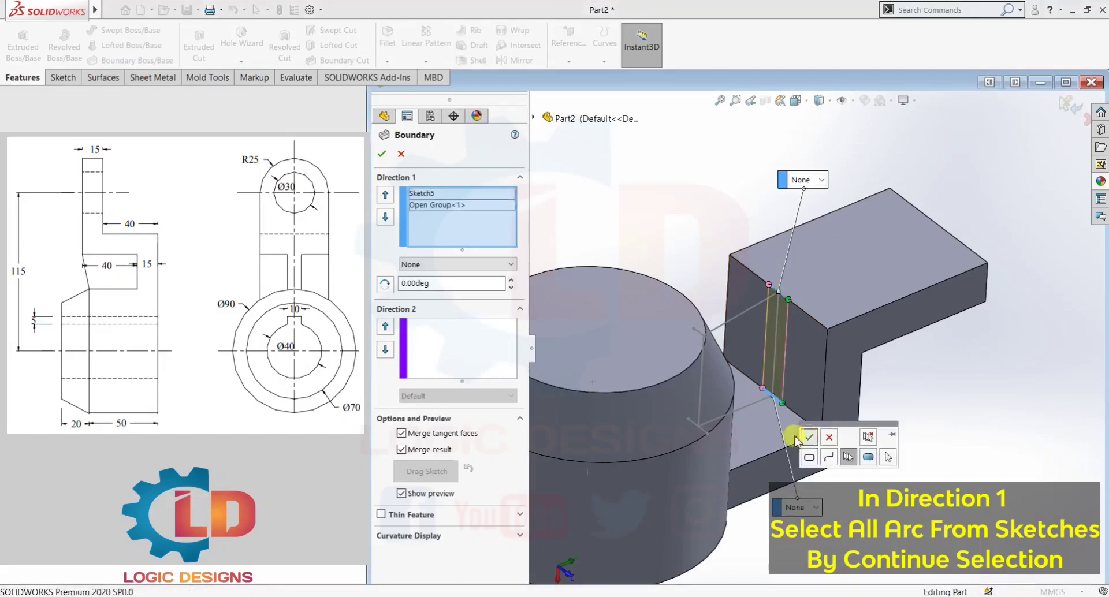
click(707, 430)
click(738, 466)
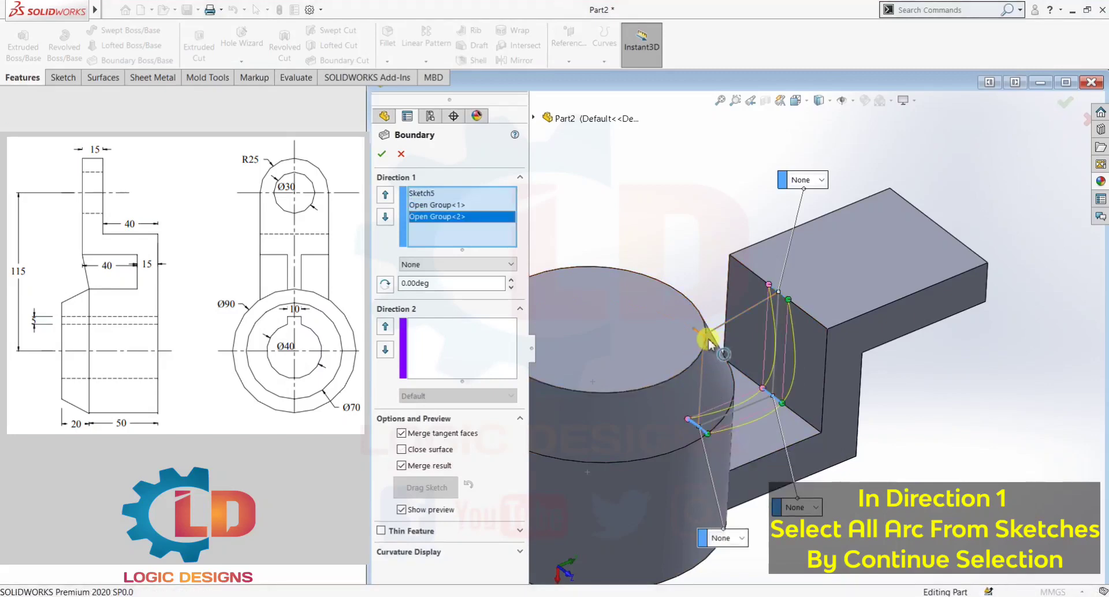
click(708, 339)
- Use the four-sided rib profile Sketch4 as the Direction 2 curve, turn off Merge tangent faces, and create the boundary feature
click(451, 360)
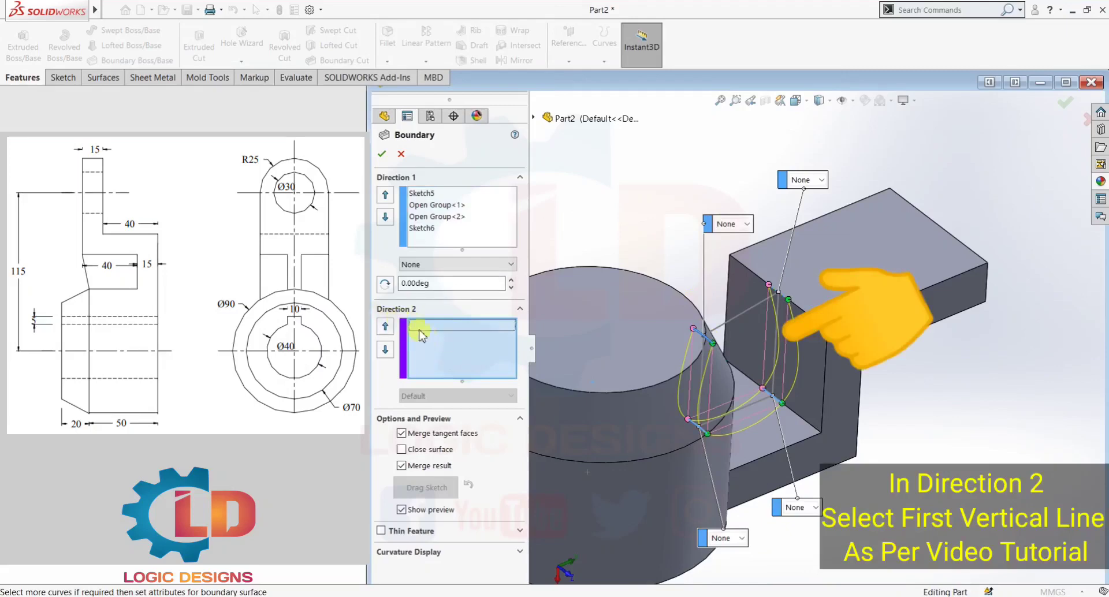
click(777, 311)
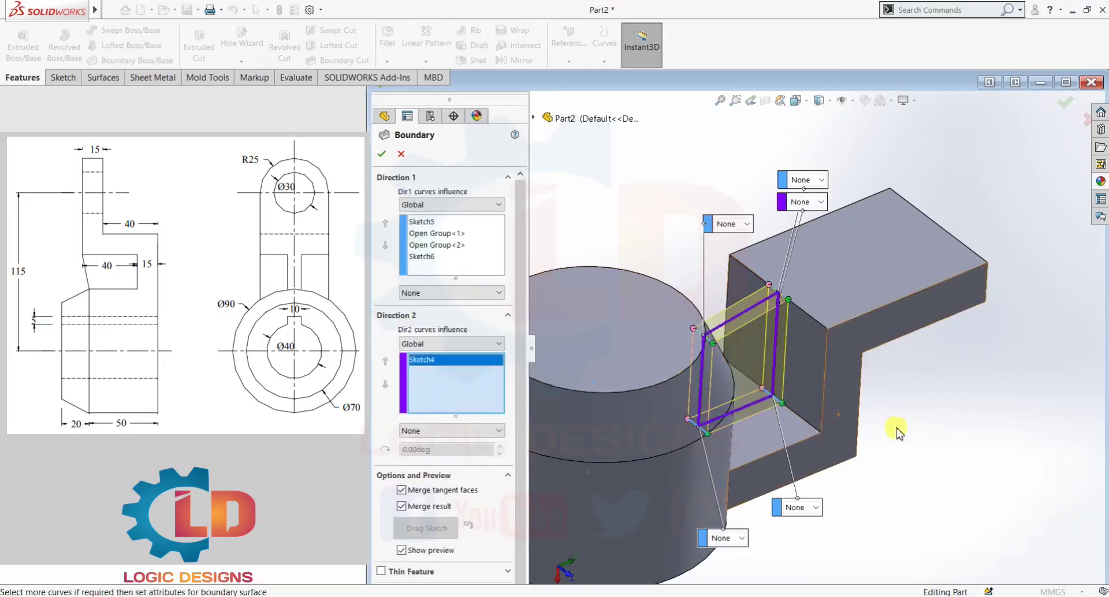
middle_drag(904, 438, 887, 418)
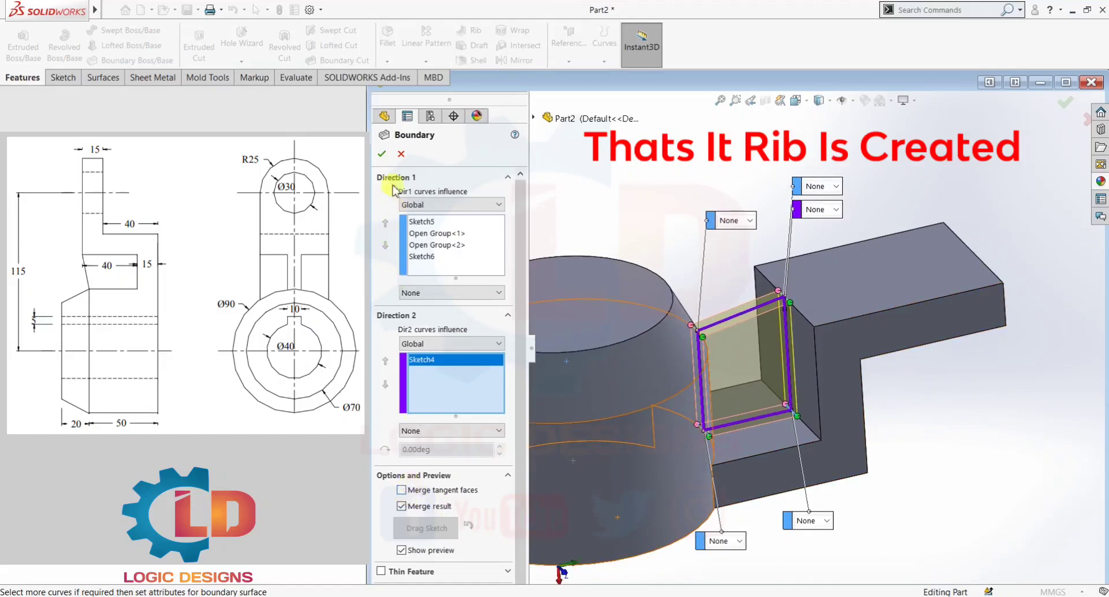
click(382, 153)
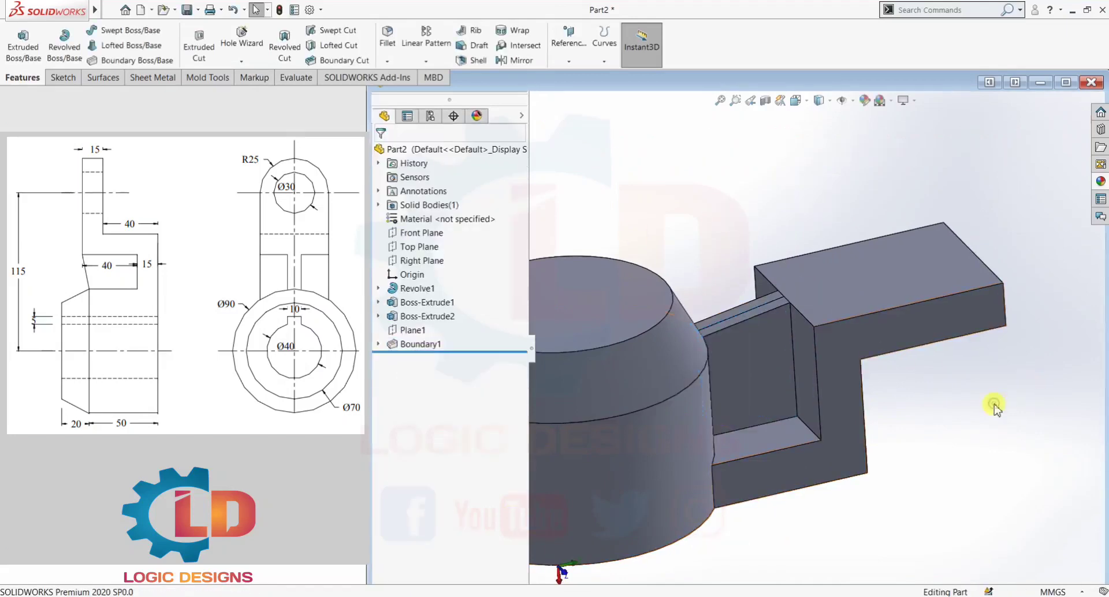
- Examine closely how the rib joins the conical and cylindrical faces of the hub and the stepped arm
middle_drag(996, 404, 1042, 461)
scroll(792, 408, down, 3)
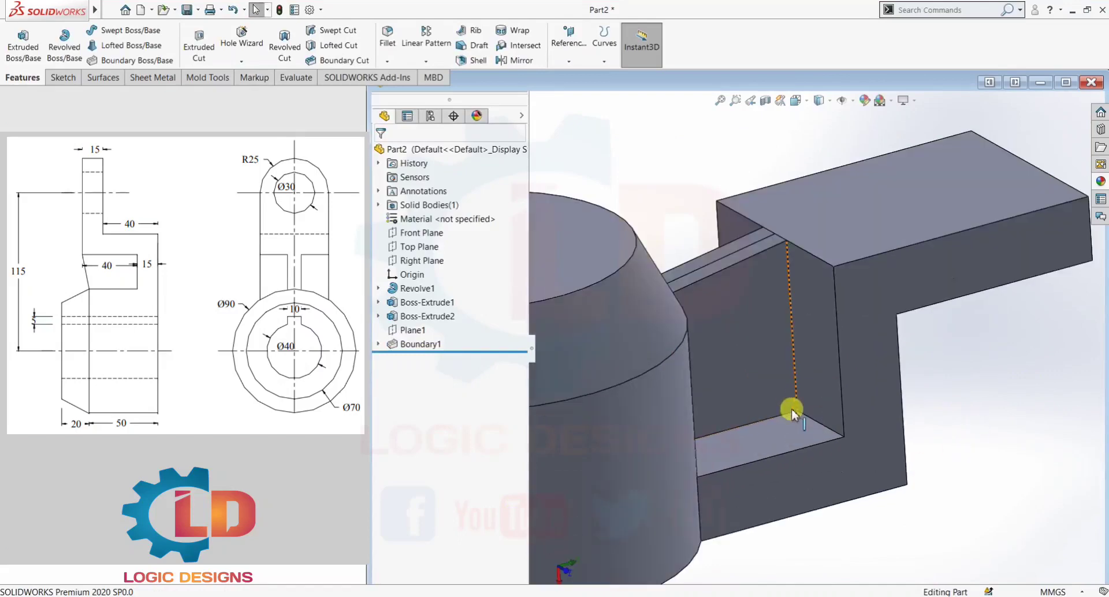
scroll(792, 364, down, 2)
middle_drag(785, 355, 687, 324)
scroll(638, 309, down, 3)
scroll(635, 234, down, 6)
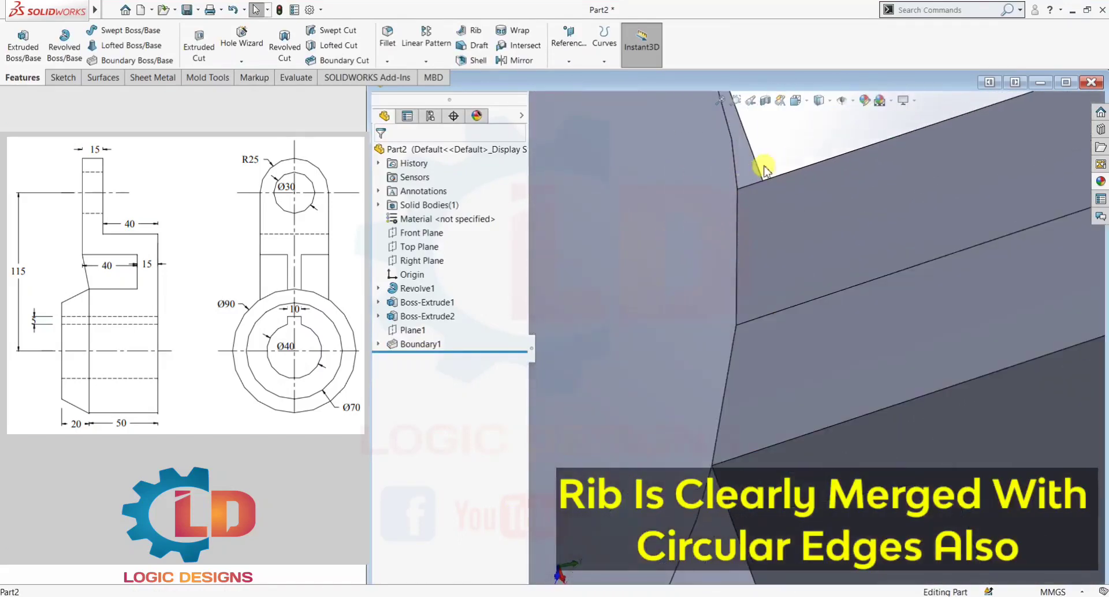
scroll(811, 462, up, 7)
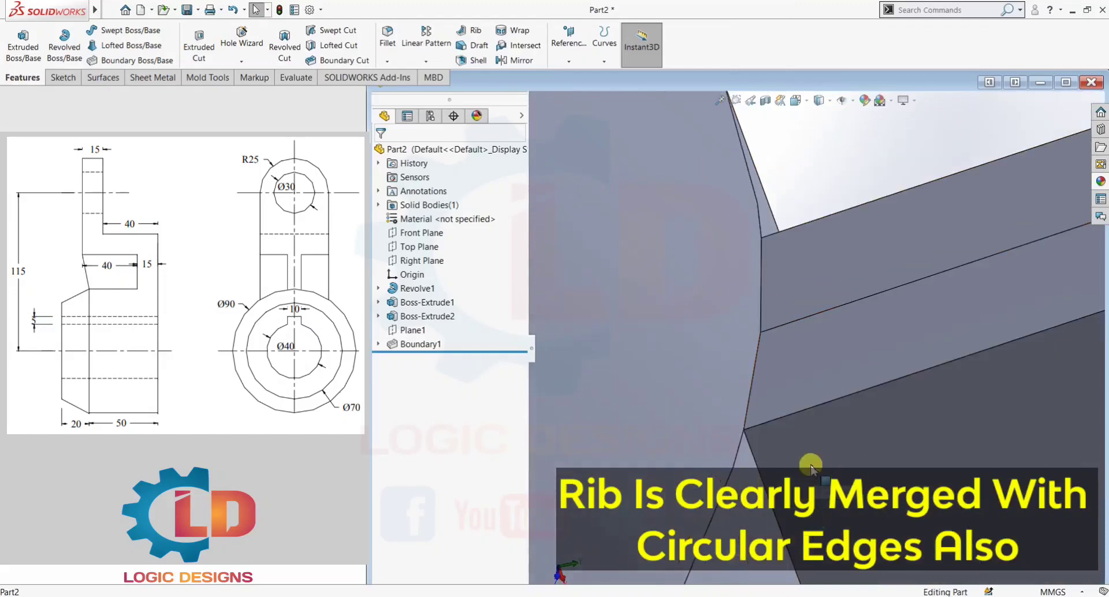
scroll(811, 460, up, 3)
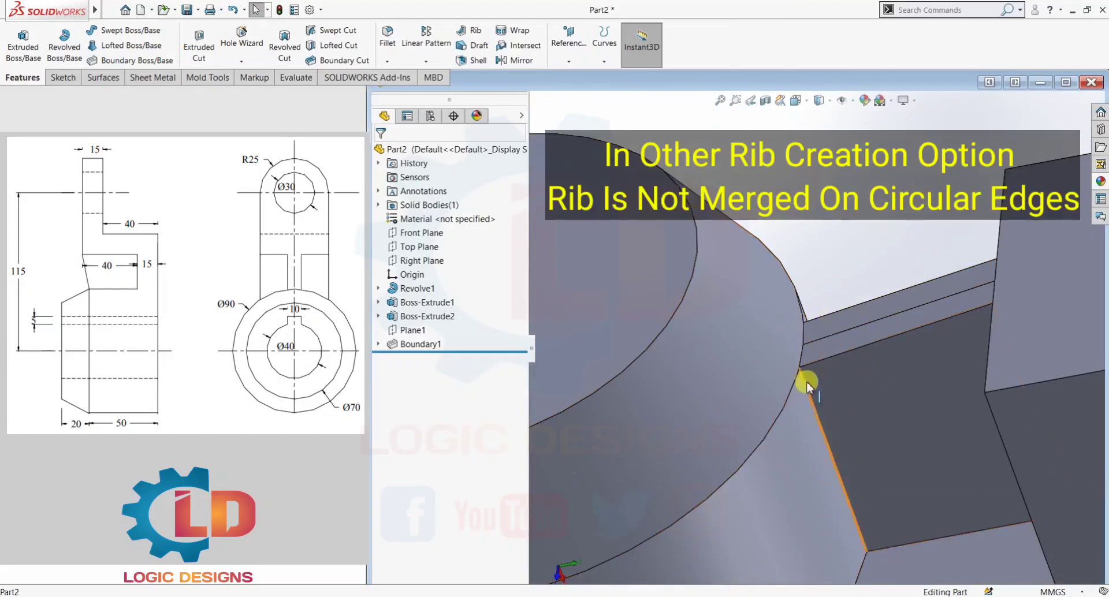
scroll(815, 269, down, 4)
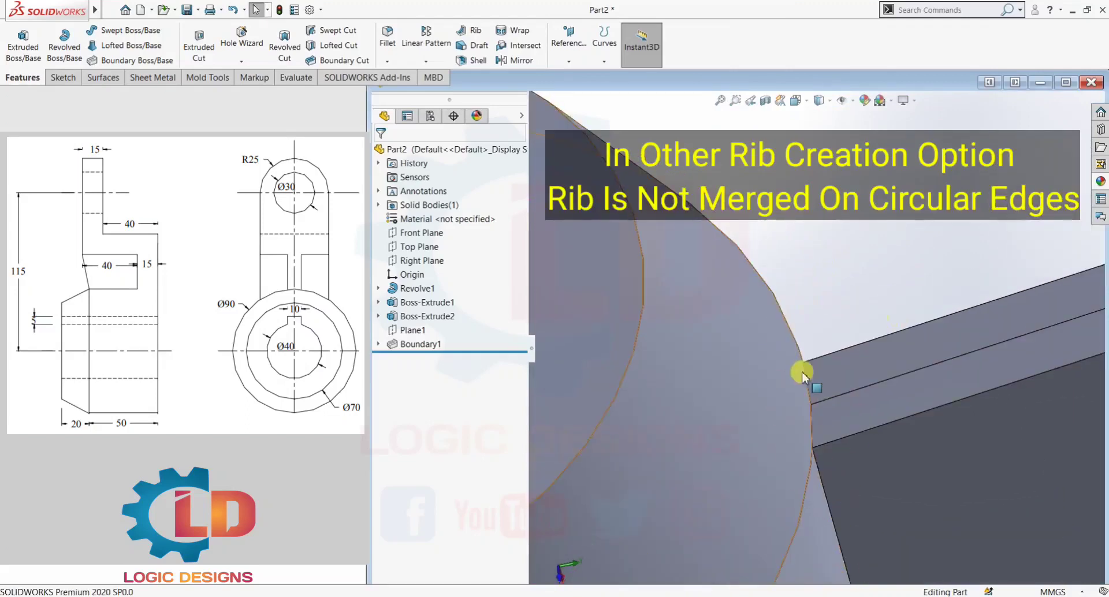
scroll(820, 384, up, 5)
middle_drag(915, 469, 989, 513)
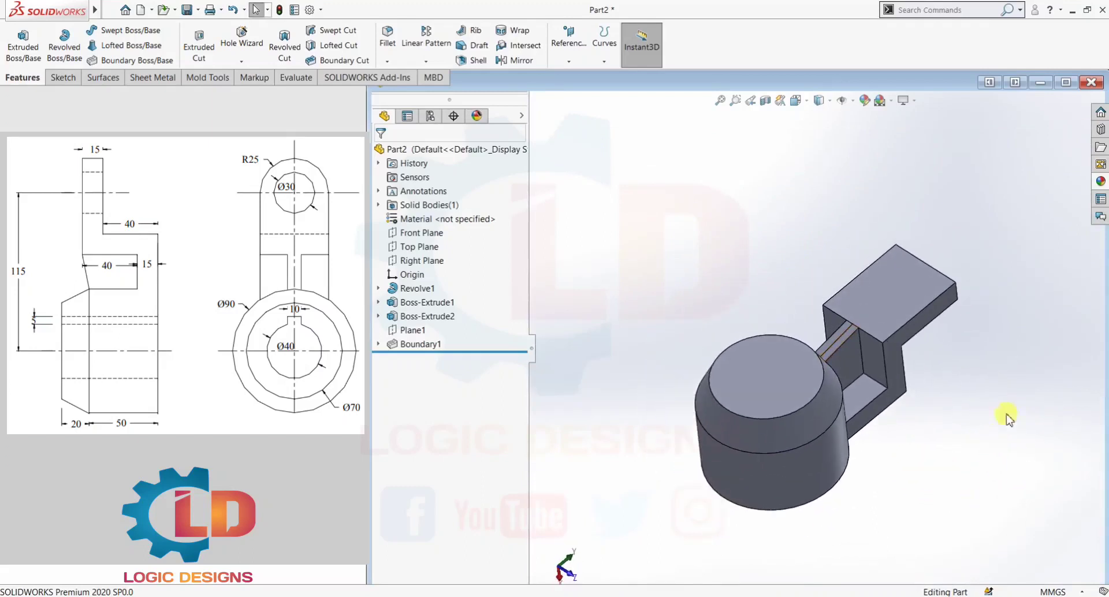
- Start a sketch on the hub's smaller circular end face and draw a 20 mm radius circle centred on the origin
middle_drag(1008, 417, 890, 428)
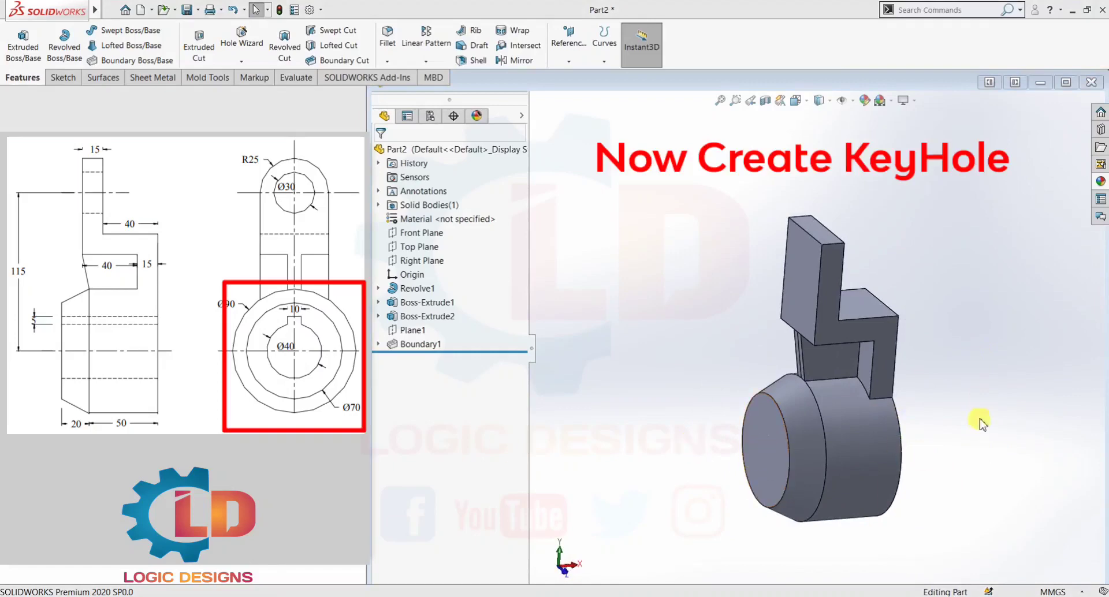
middle_drag(982, 422, 1028, 424)
click(62, 78)
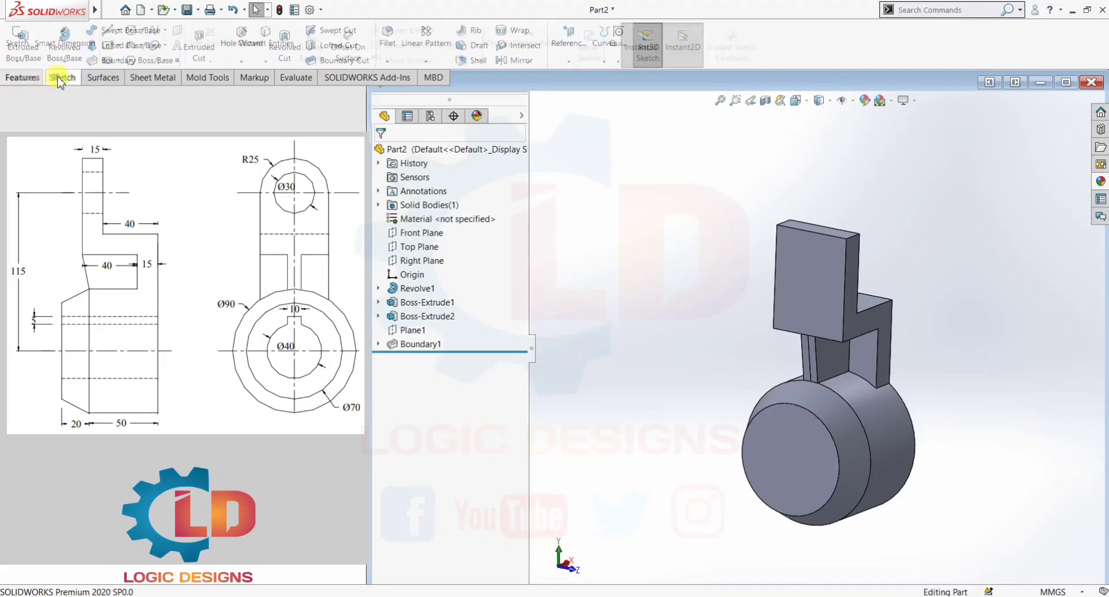
click(18, 38)
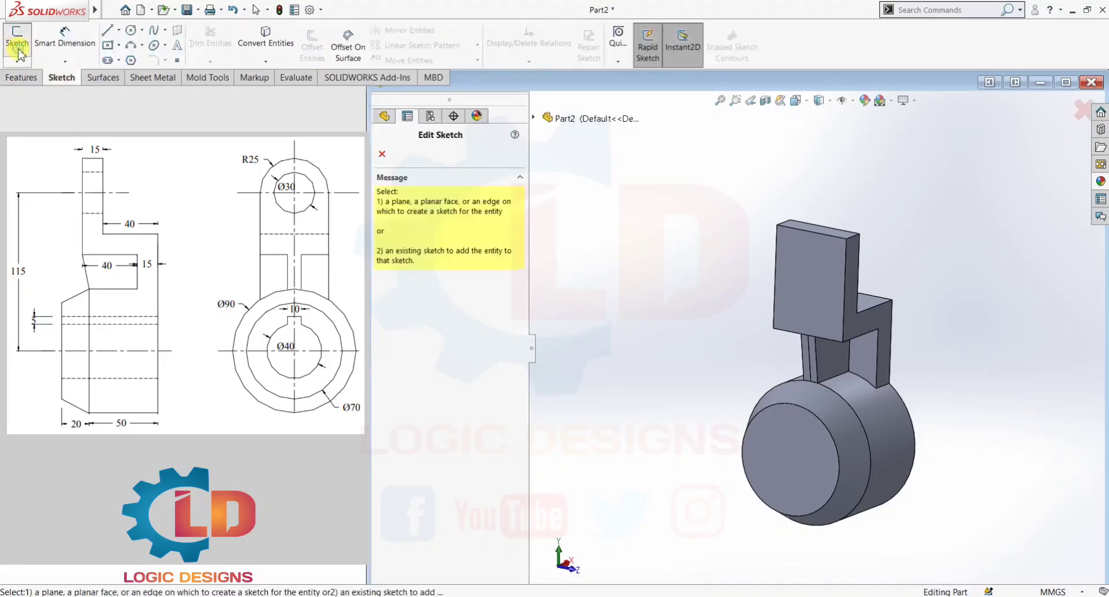
click(761, 453)
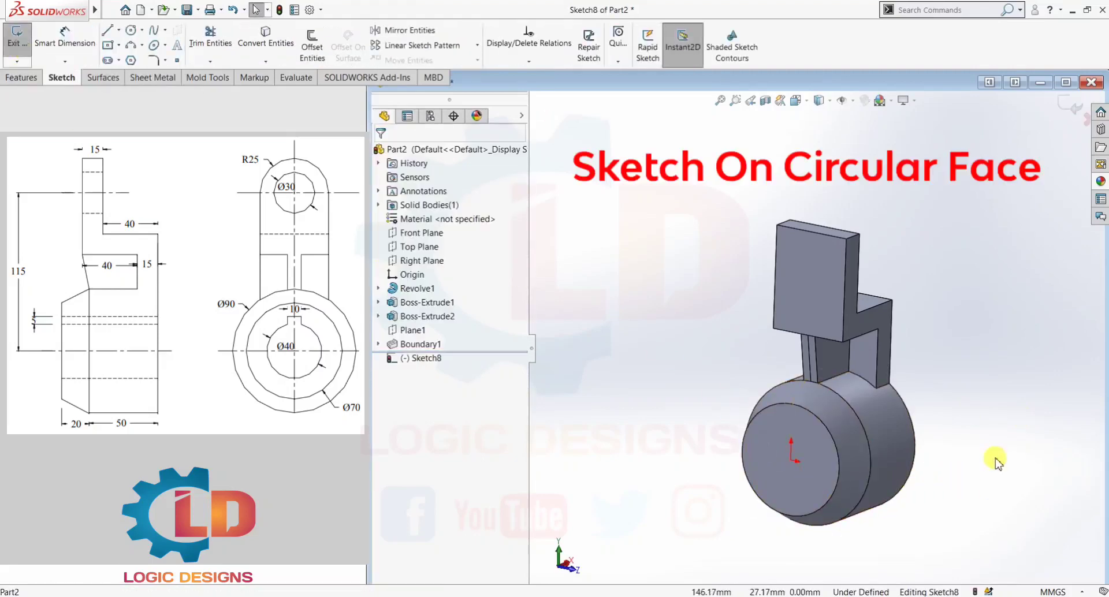
key(ctrl+8)
scroll(993, 467, down, 2)
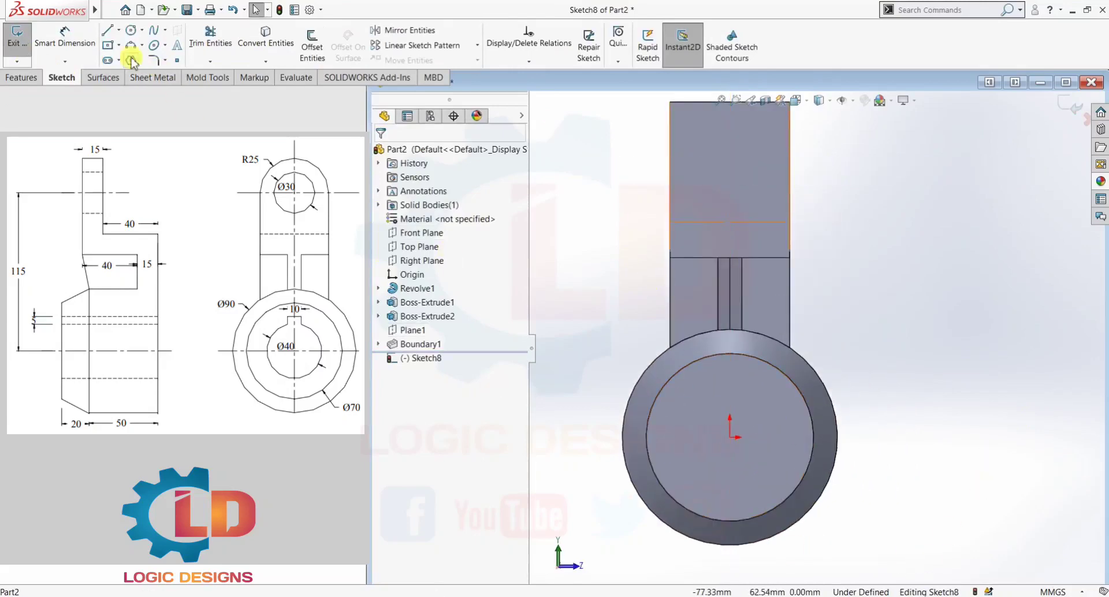
click(130, 32)
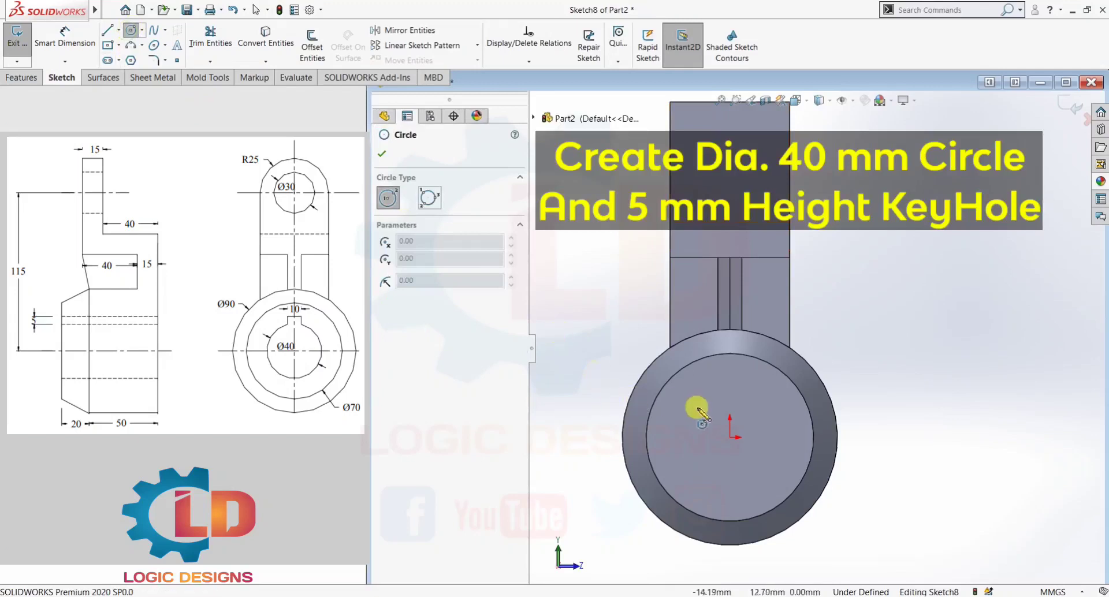
mouse_move(733, 438)
mouse_down()
mouse_move(736, 463)
mouse_move(753, 479)
mouse_up()
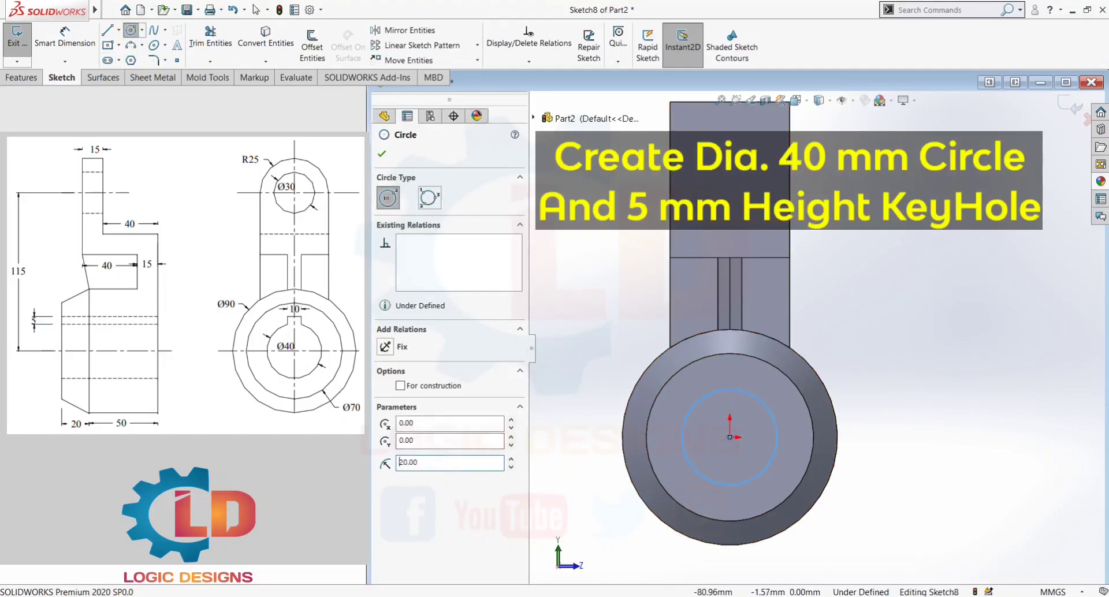
key(Escape)
- Dimension the circle's diameter as 40 mm
click(65, 37)
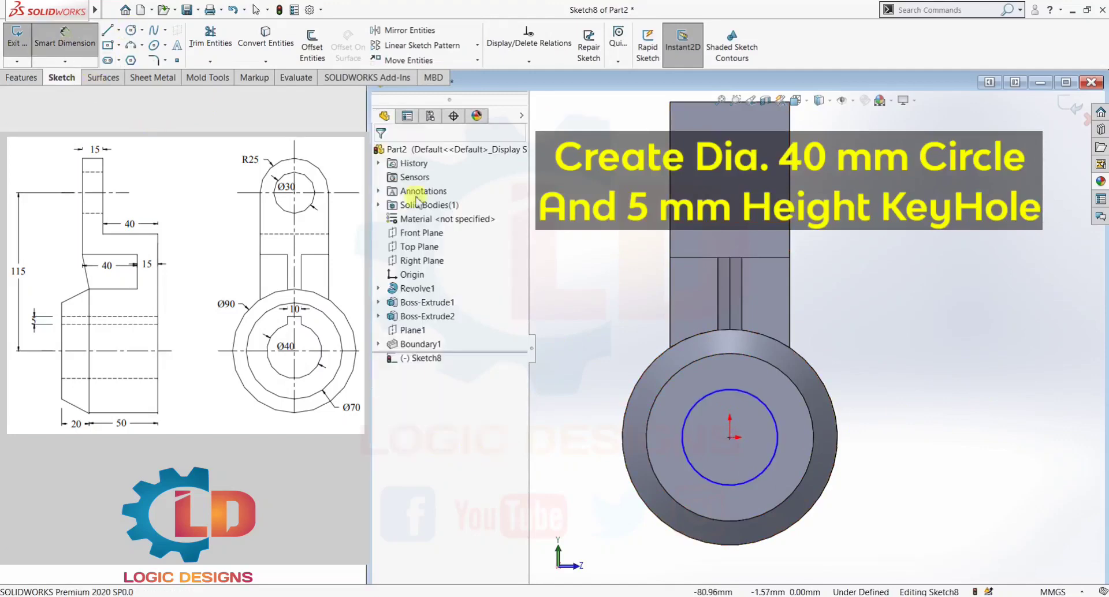
click(775, 429)
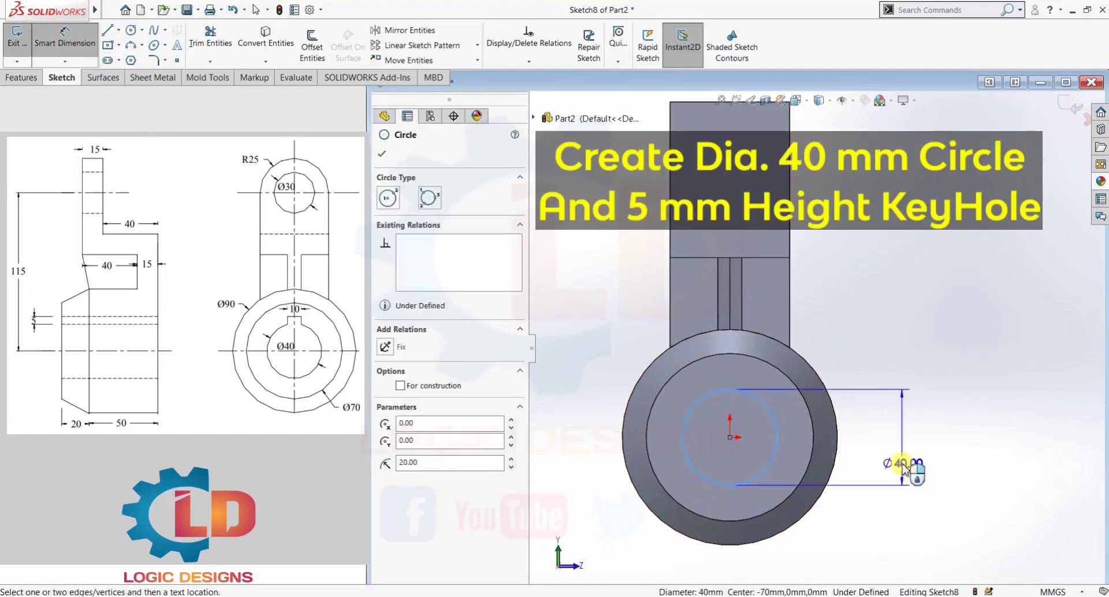
click(921, 446)
click(860, 421)
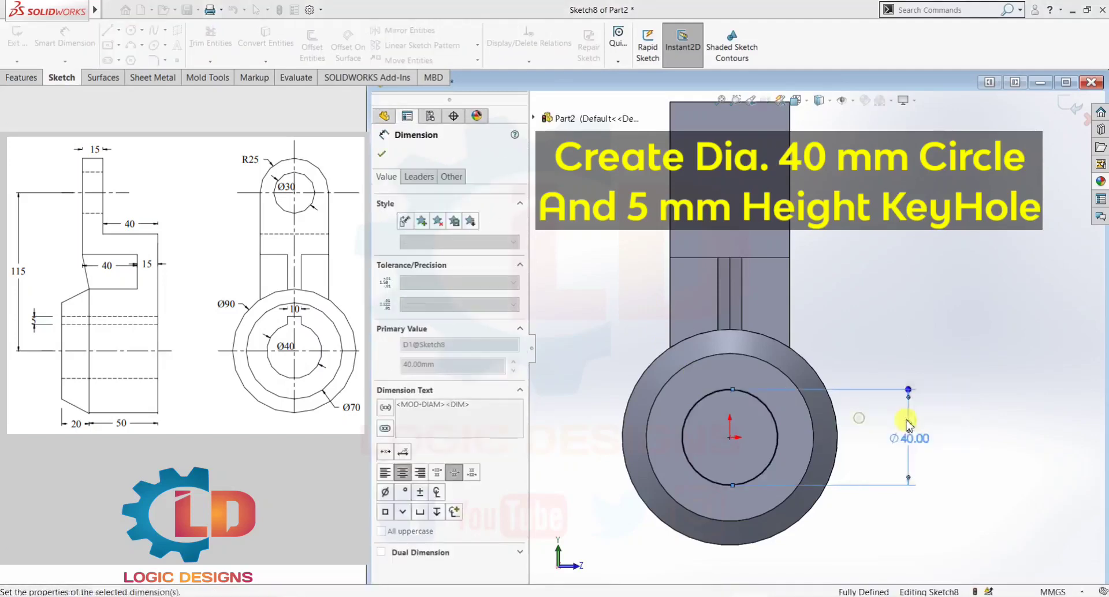
key(Escape)
- Draw a vertical centerline about 31 mm long from the origin up past the circle
scroll(774, 401, down, 3)
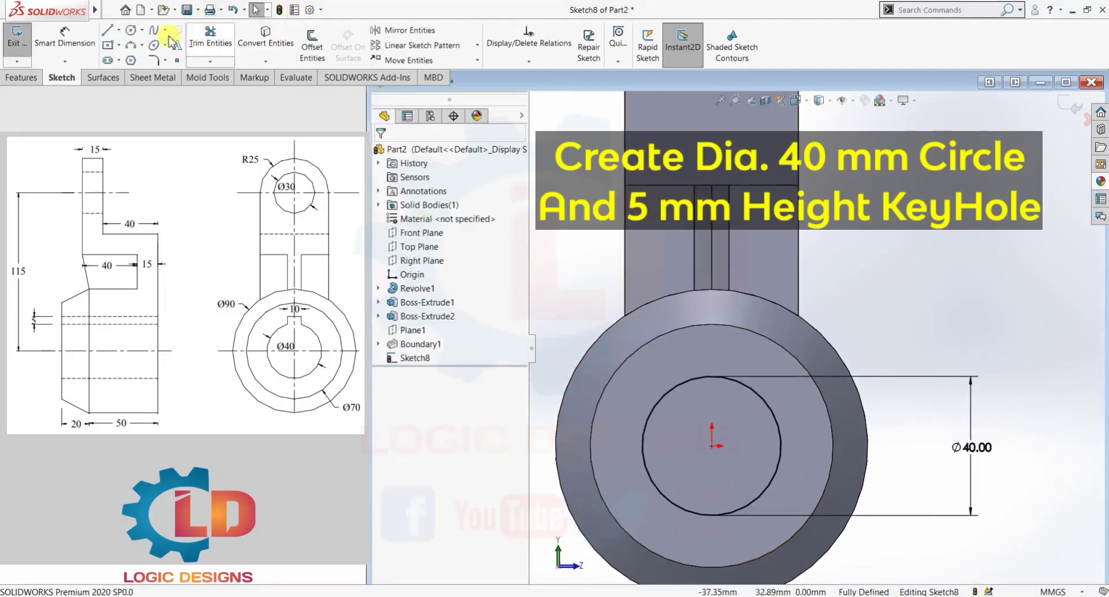
click(139, 60)
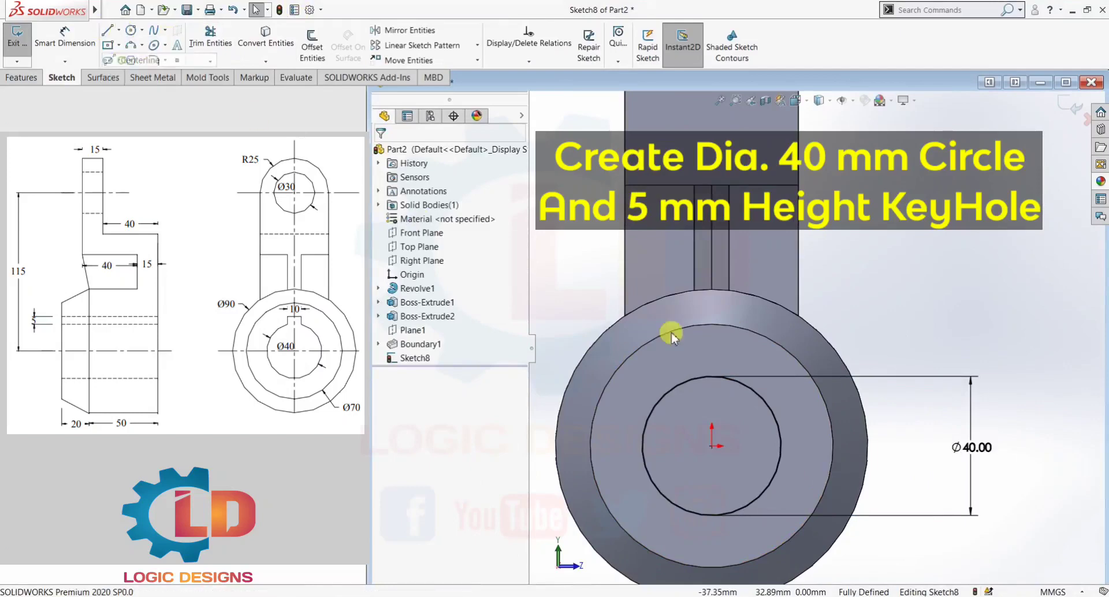
click(713, 447)
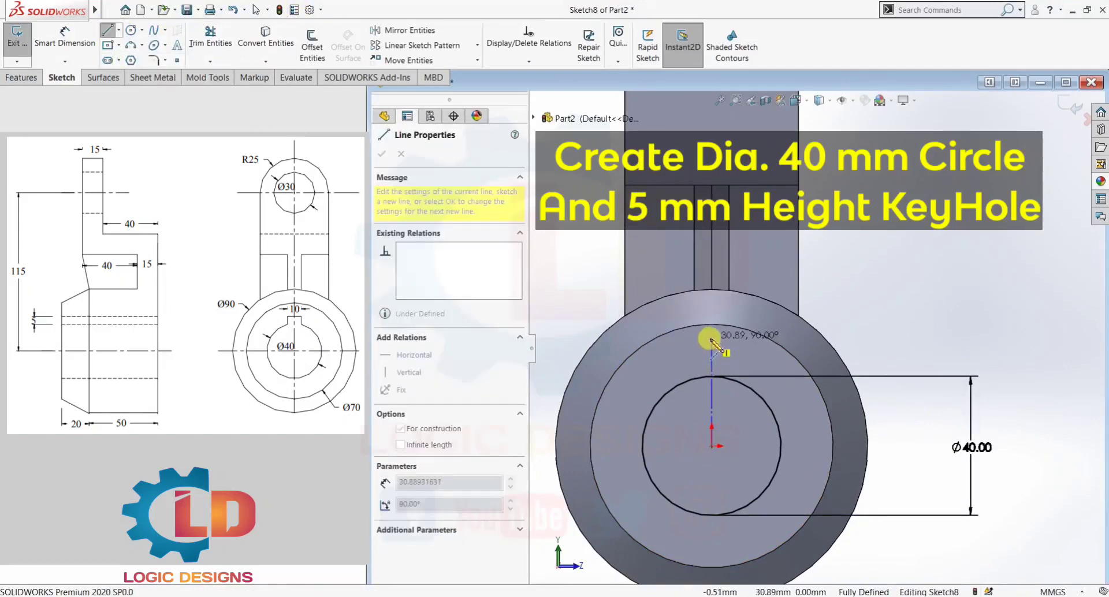
click(712, 341)
key(Escape)
- Draw the left half of the keyway with lines up from the circle's top point, across, and about 5.7 mm down to the circle
scroll(729, 364, down, 5)
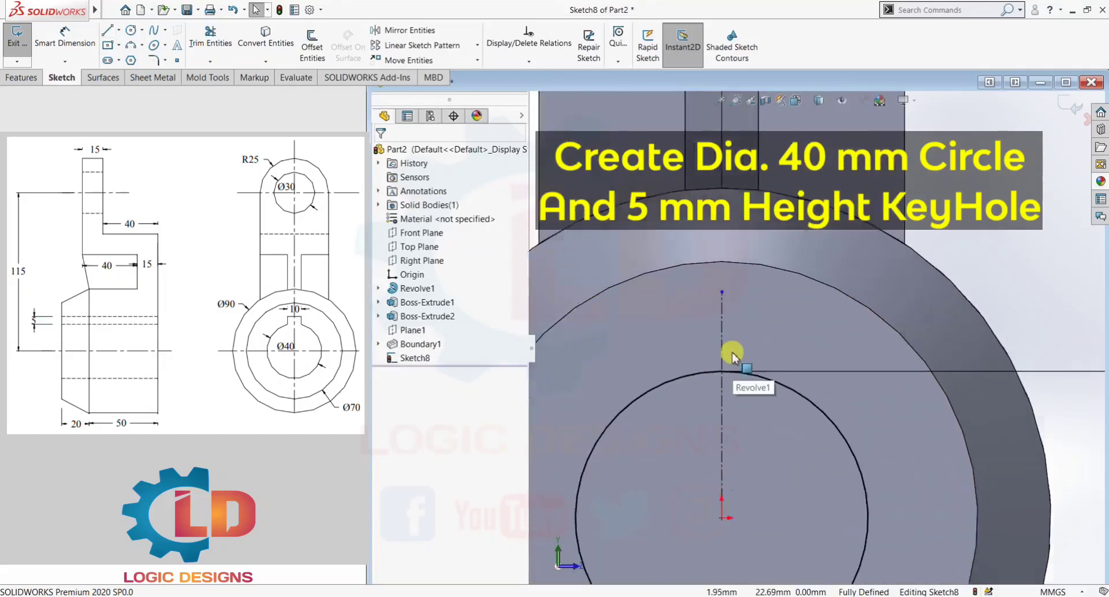
scroll(732, 352, down, 1)
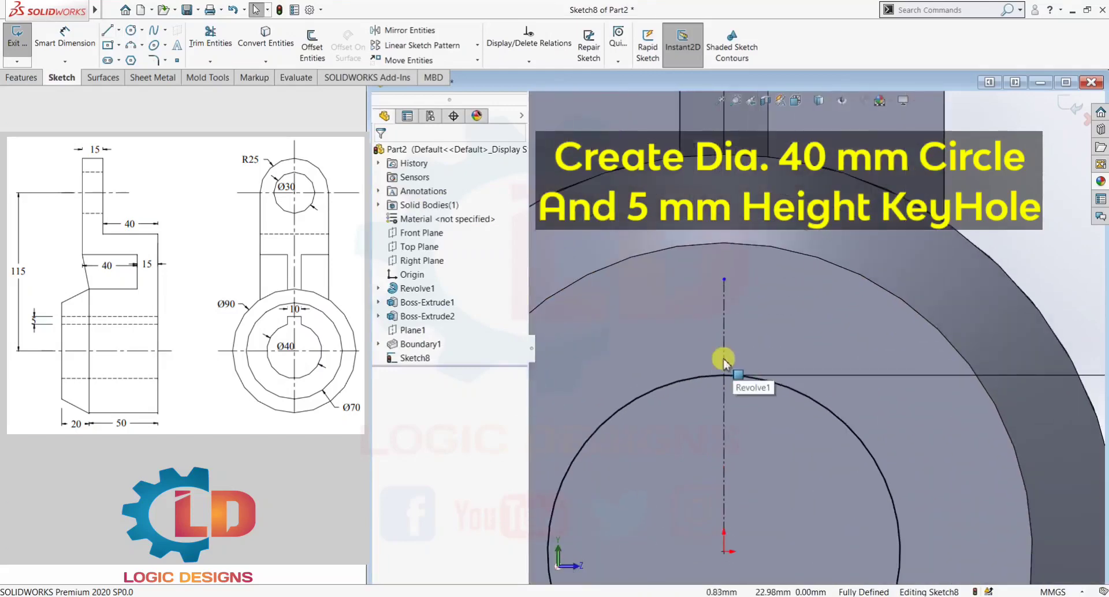
click(107, 34)
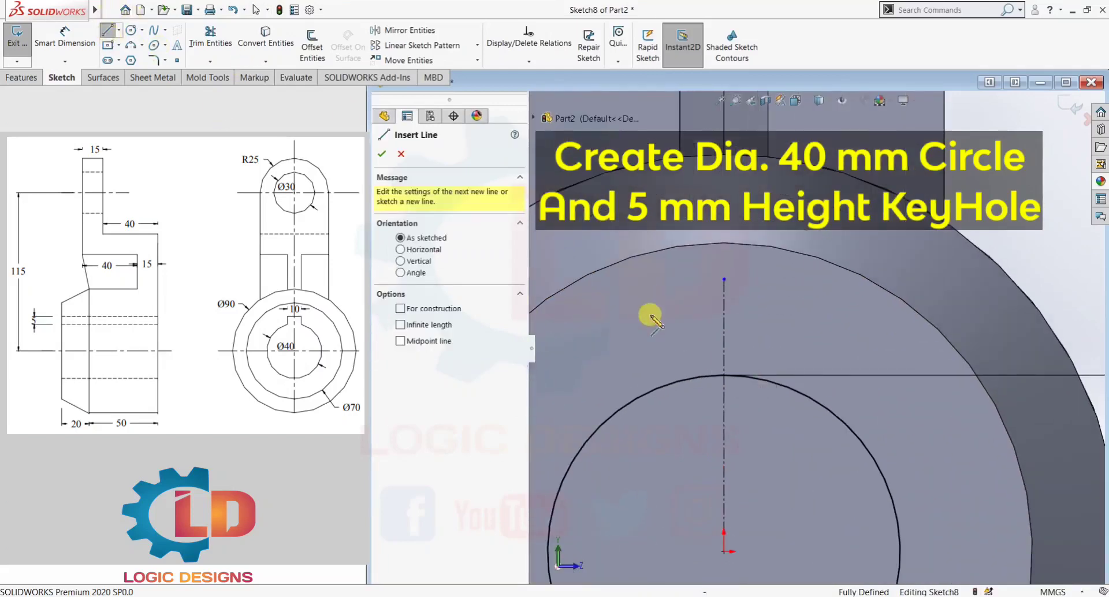
click(725, 377)
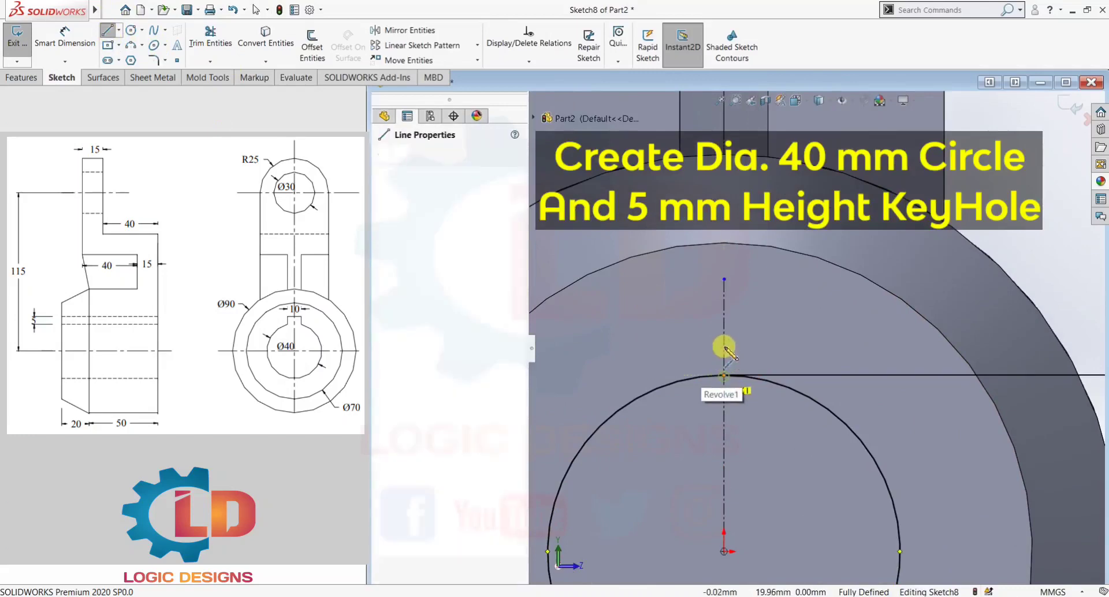
click(684, 330)
click(684, 378)
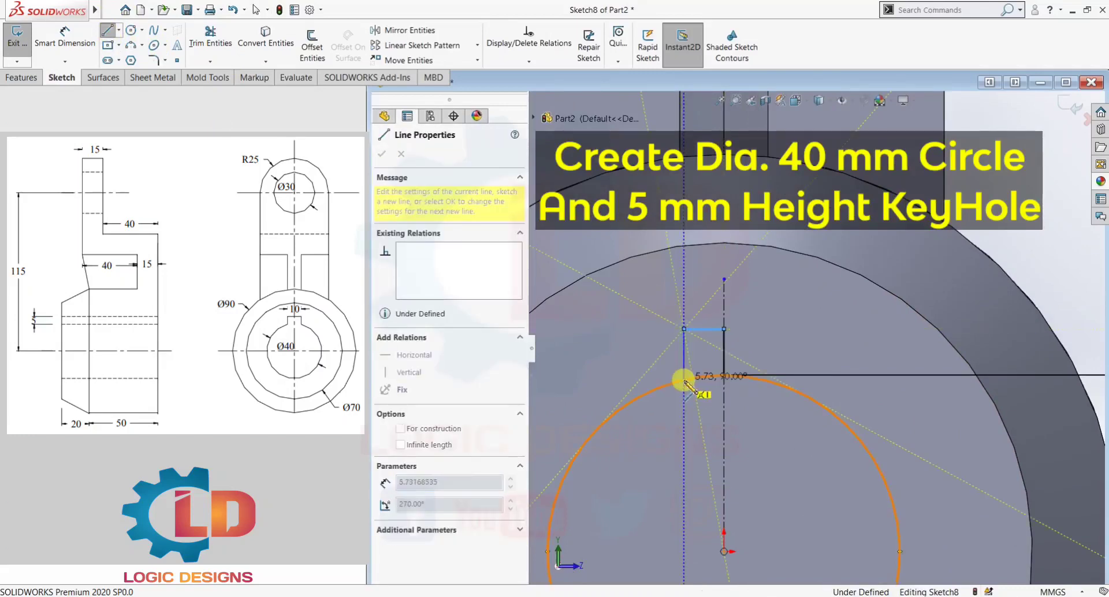
key(Escape)
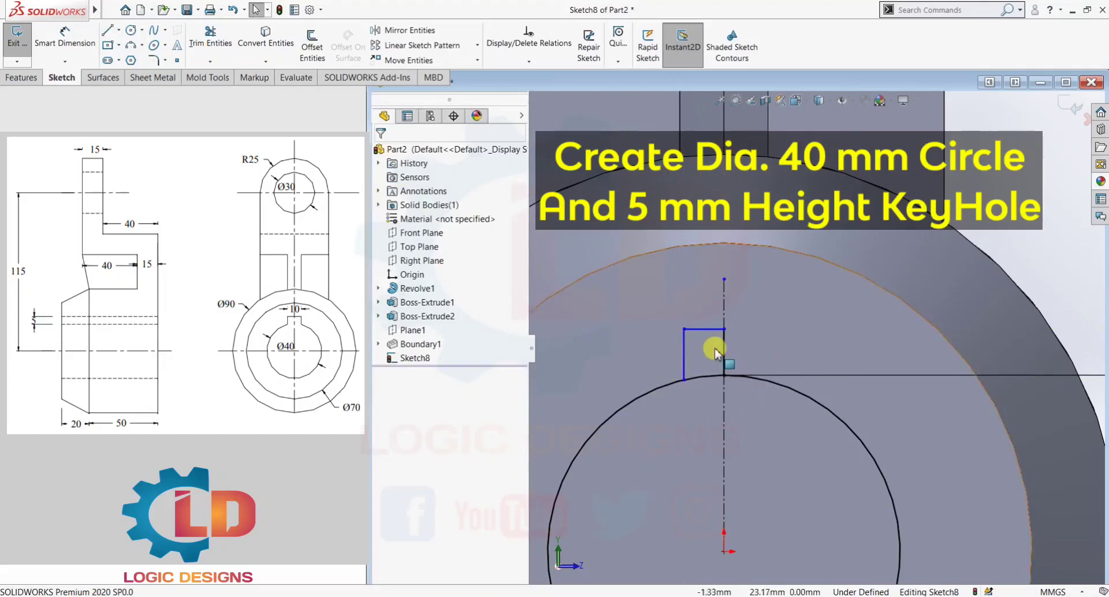
- Dimension the keyway half's horizontal top line as 5 mm
click(58, 41)
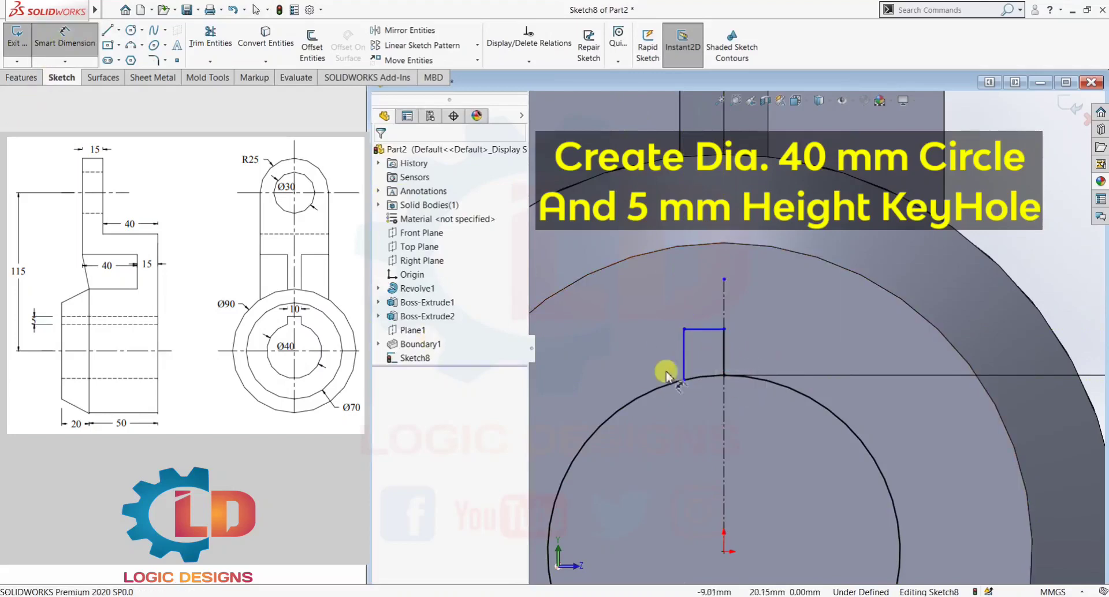
click(703, 331)
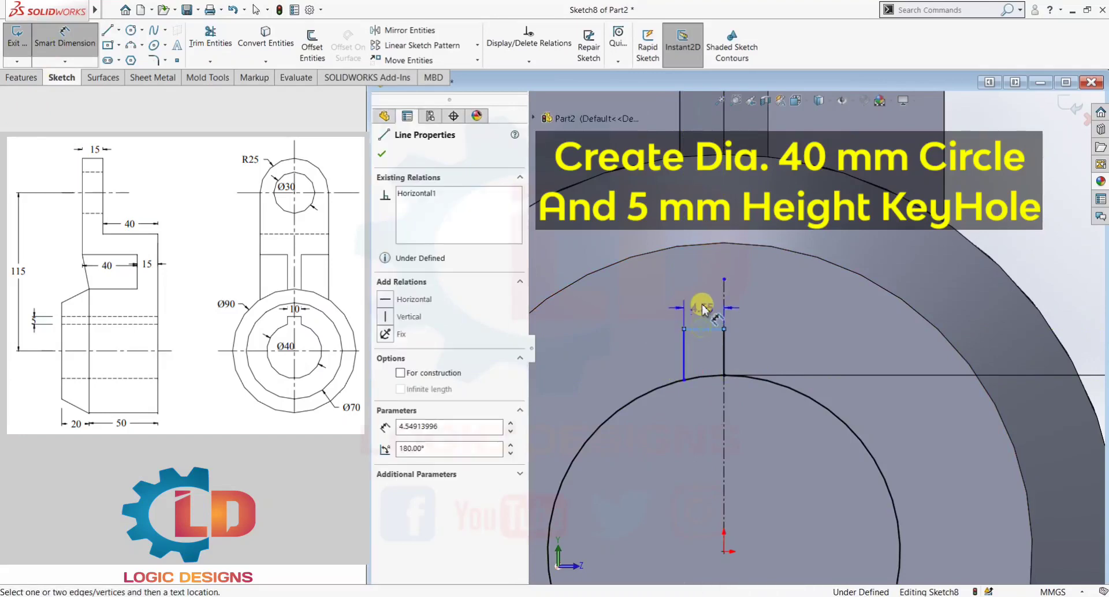
click(753, 319)
text(5.00mm)
key(Return)
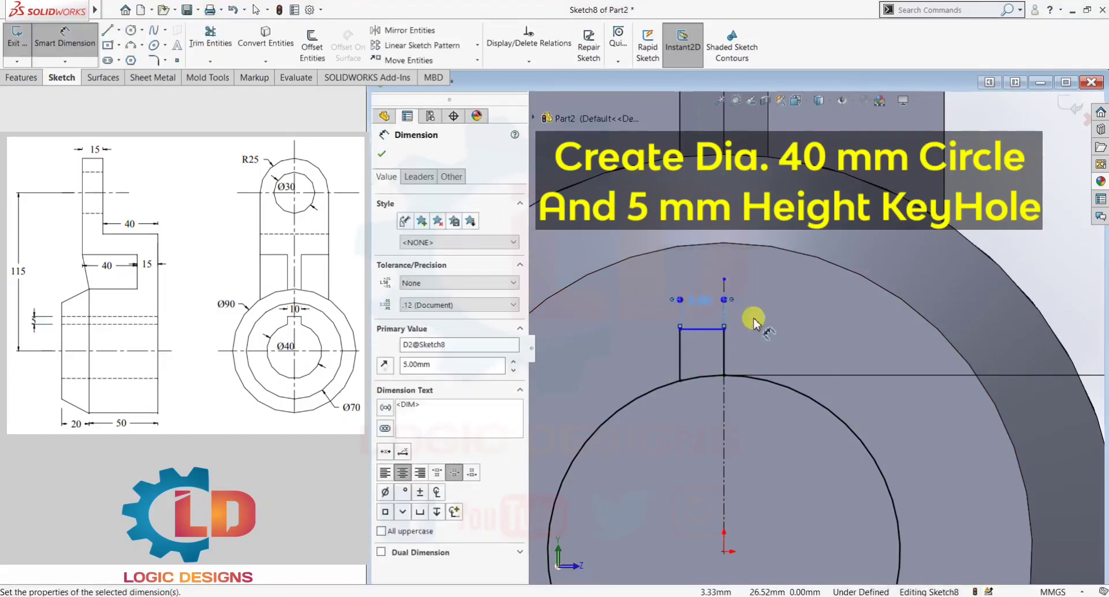
- Dimension the keyway's vertical line above the circle's top point as 5 mm
click(727, 357)
click(808, 351)
text(5)
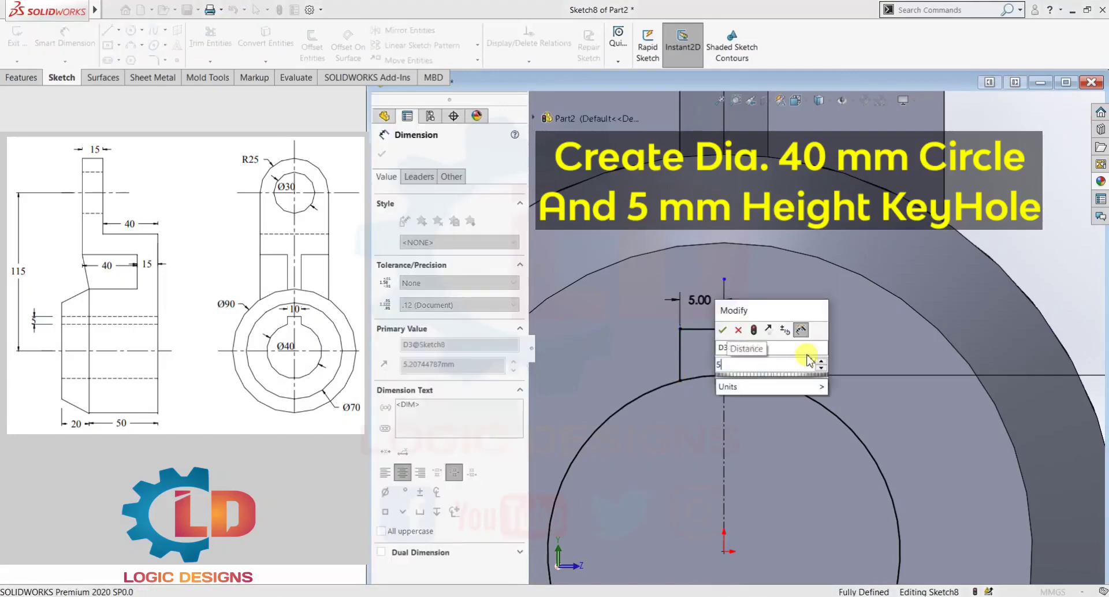
key(Return)
key(Escape)
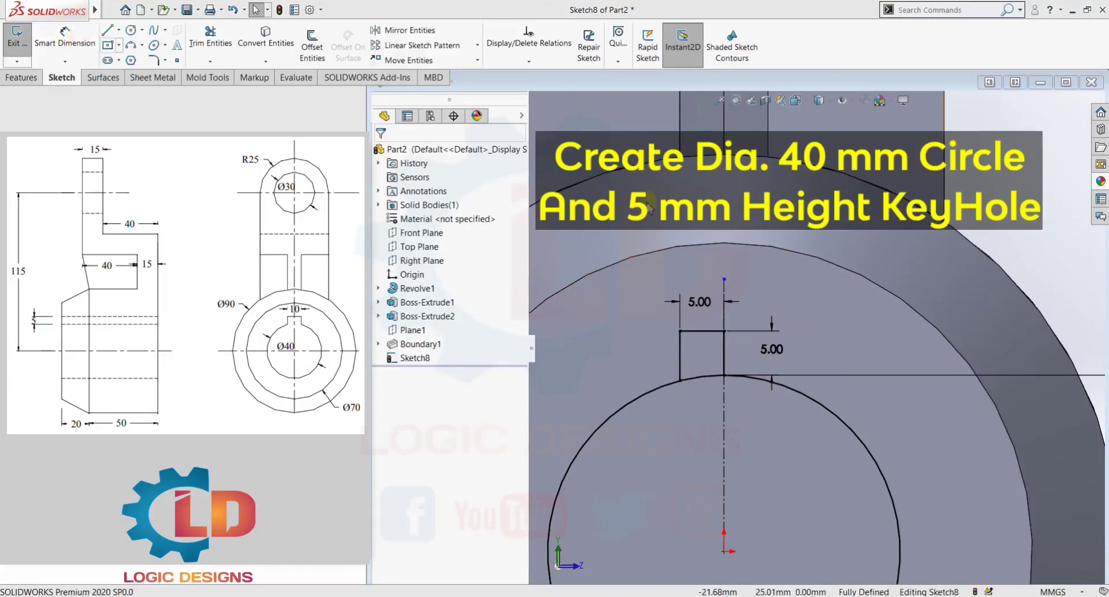
click(791, 275)
key(Escape)
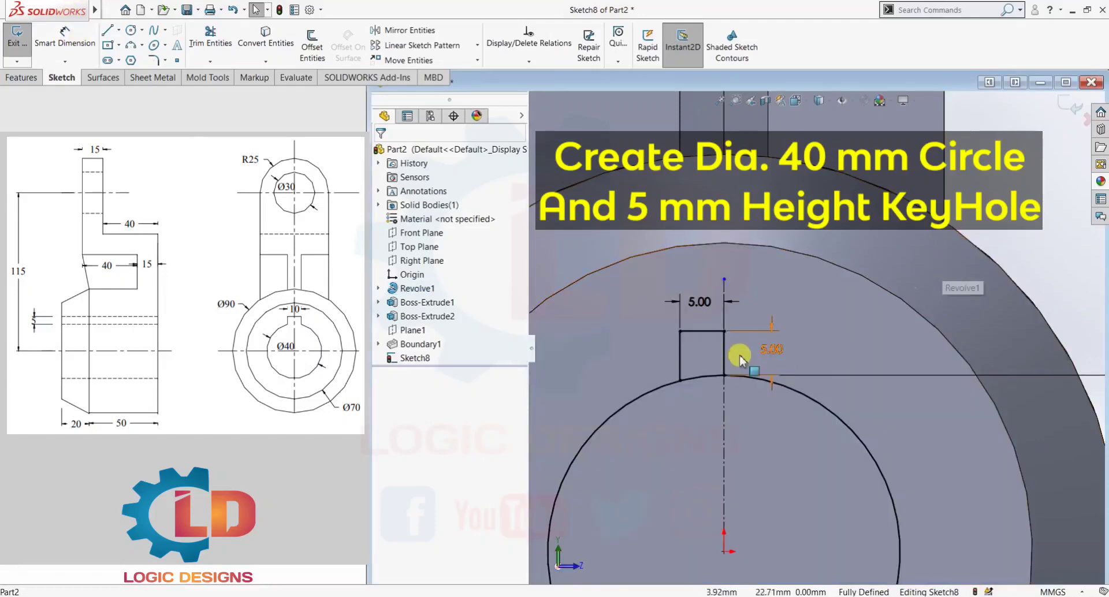
- Mirror the keyway's top line and outer side line about the keyway's vertical middle line, keeping the originals
click(388, 32)
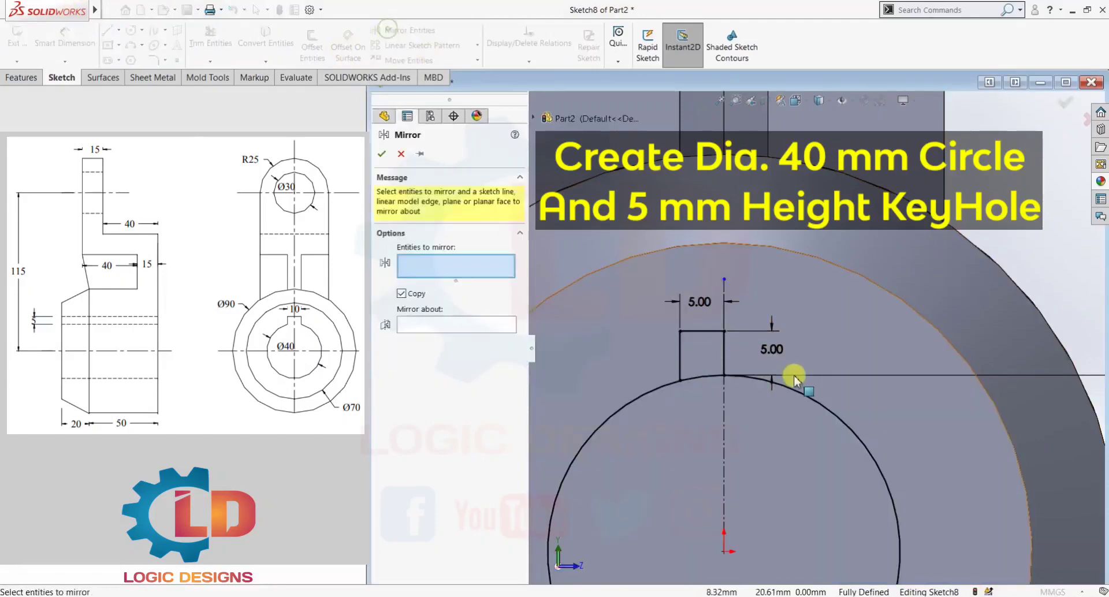
click(705, 331)
click(680, 364)
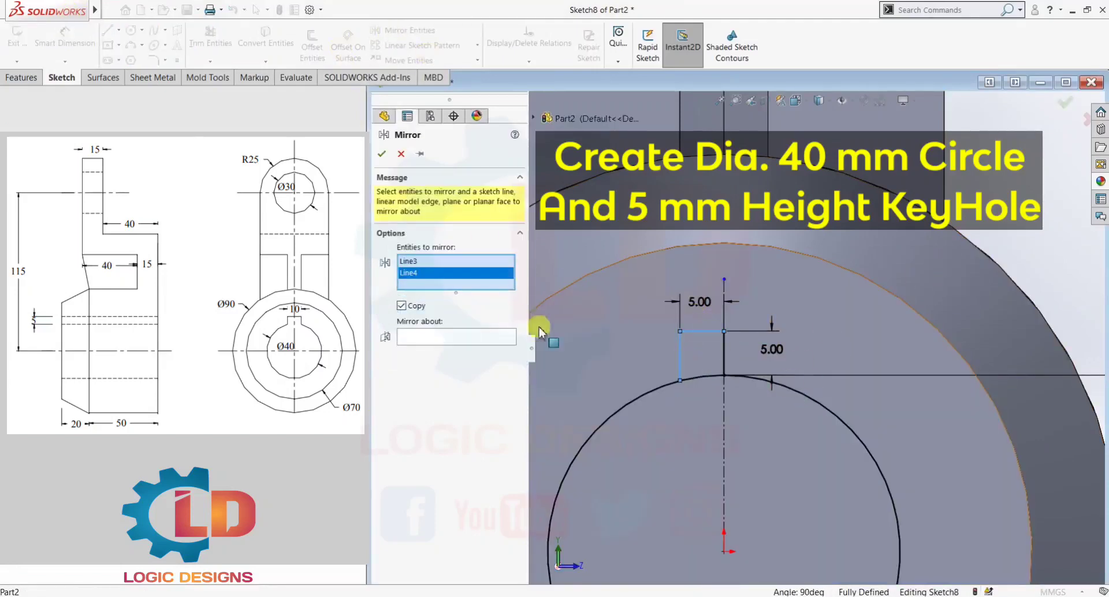
click(475, 339)
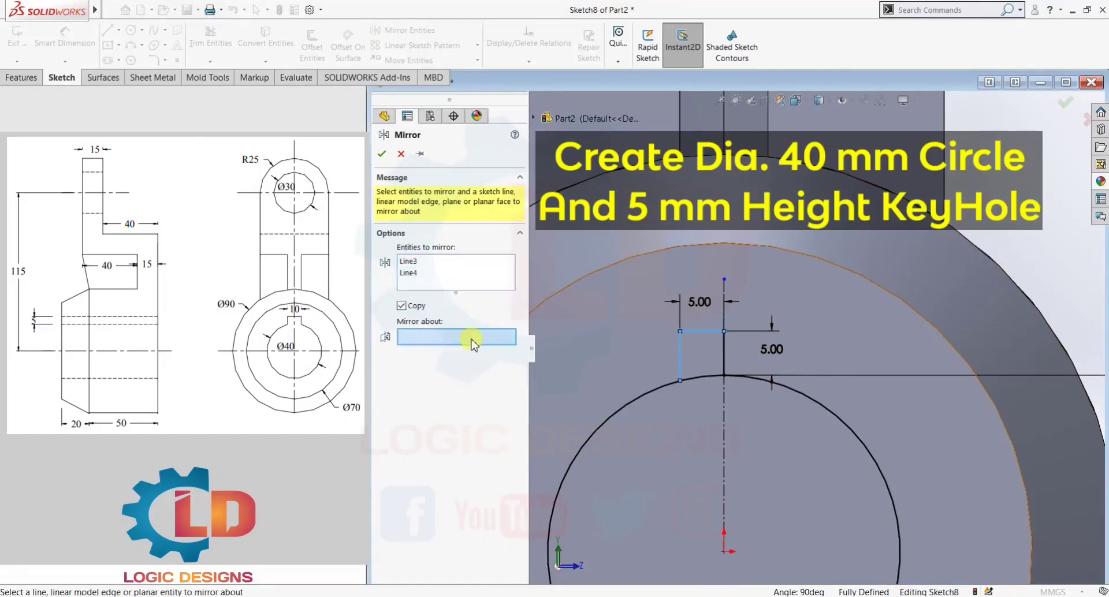
click(723, 352)
click(381, 155)
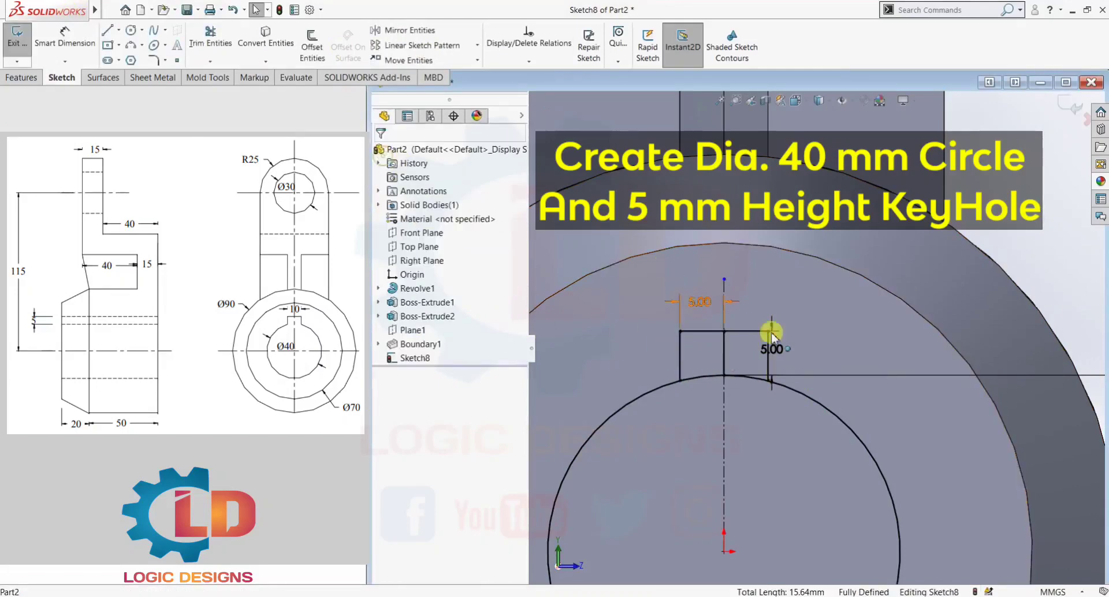
- Trim away the circle's arc and the vertical middle line inside the keyway to leave one closed profile
click(214, 53)
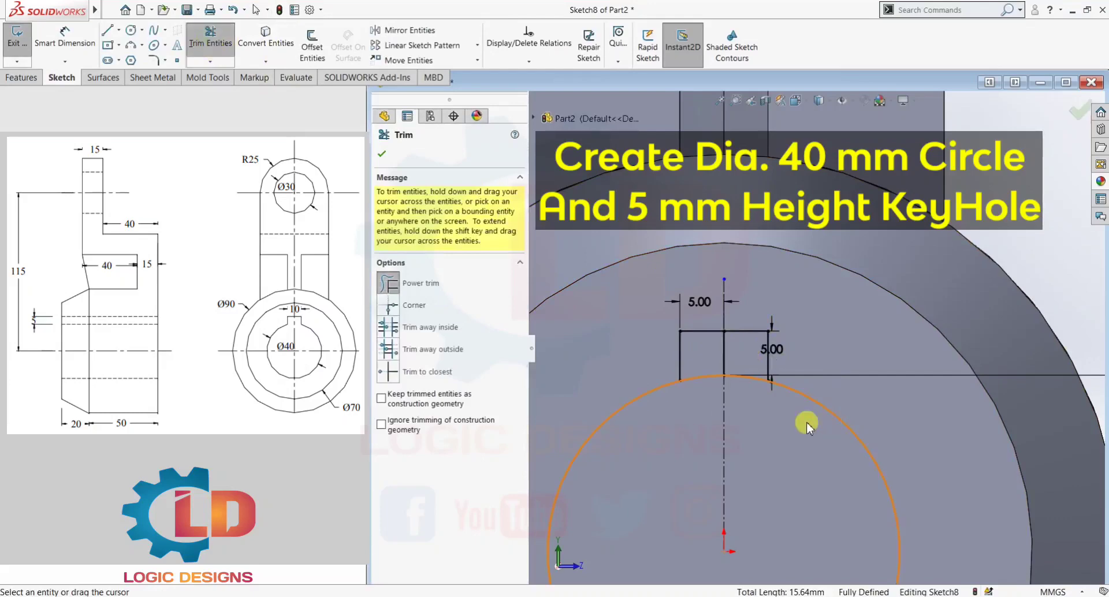
mouse_move(693, 409)
mouse_down()
mouse_move(701, 370)
mouse_move(749, 388)
mouse_up()
key(Escape)
- Move the 25 mm dimension from outside the hub to the left side of the bore profile
scroll(804, 283, up, 2)
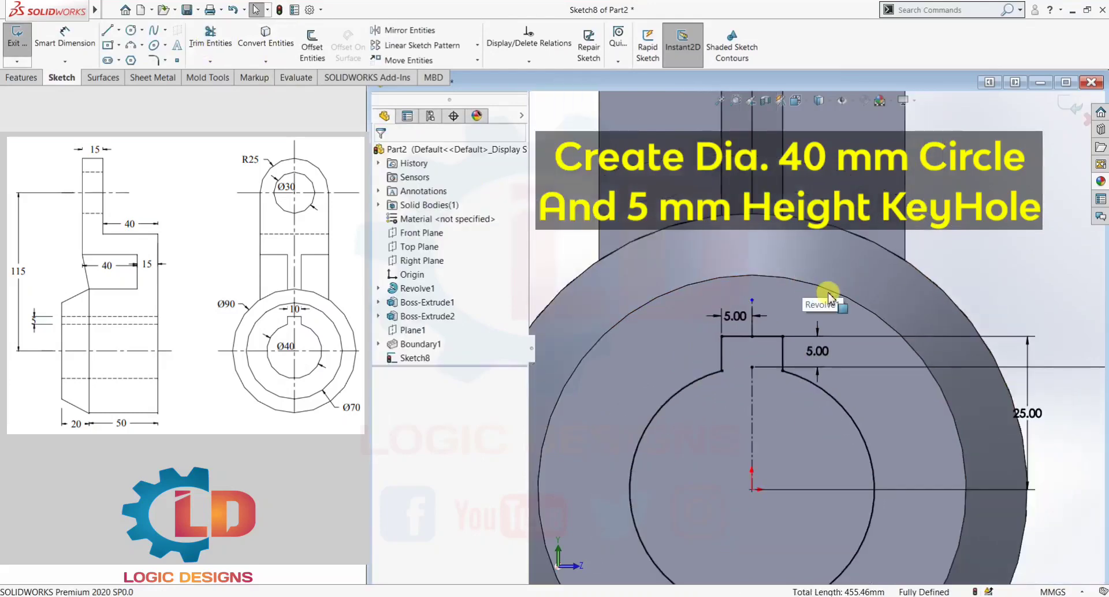
scroll(888, 355, up, 2)
scroll(889, 358, up, 2)
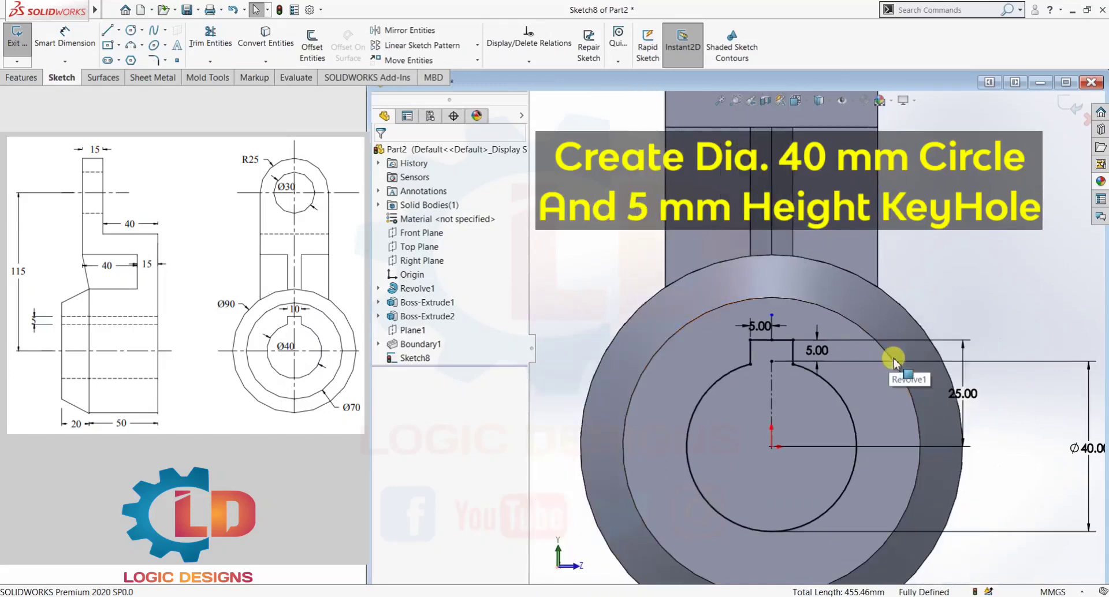
scroll(895, 363, down, 1)
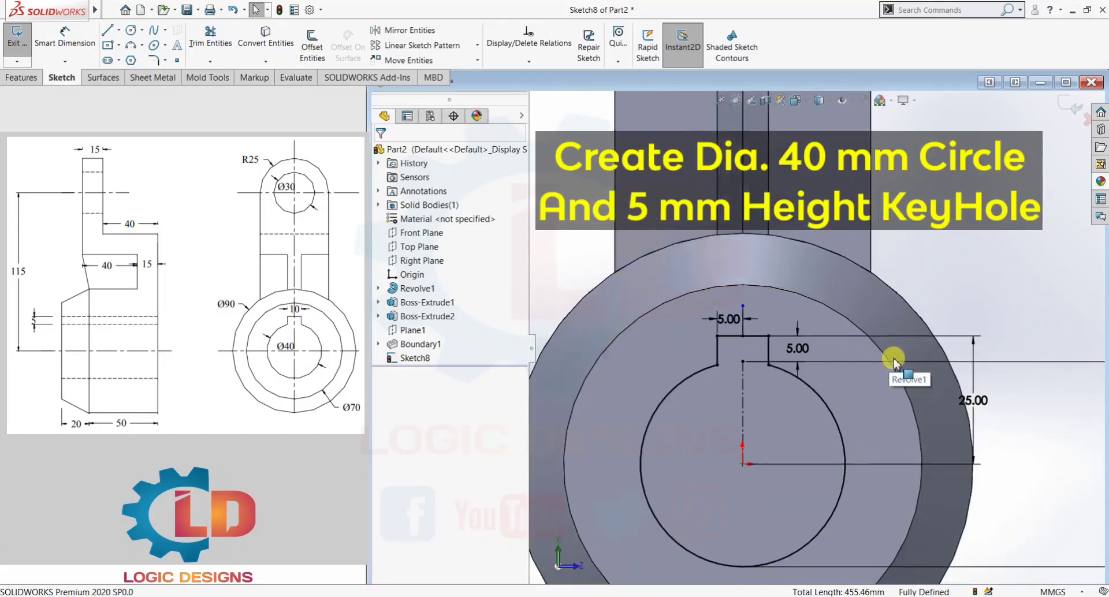
drag(977, 403, 619, 409)
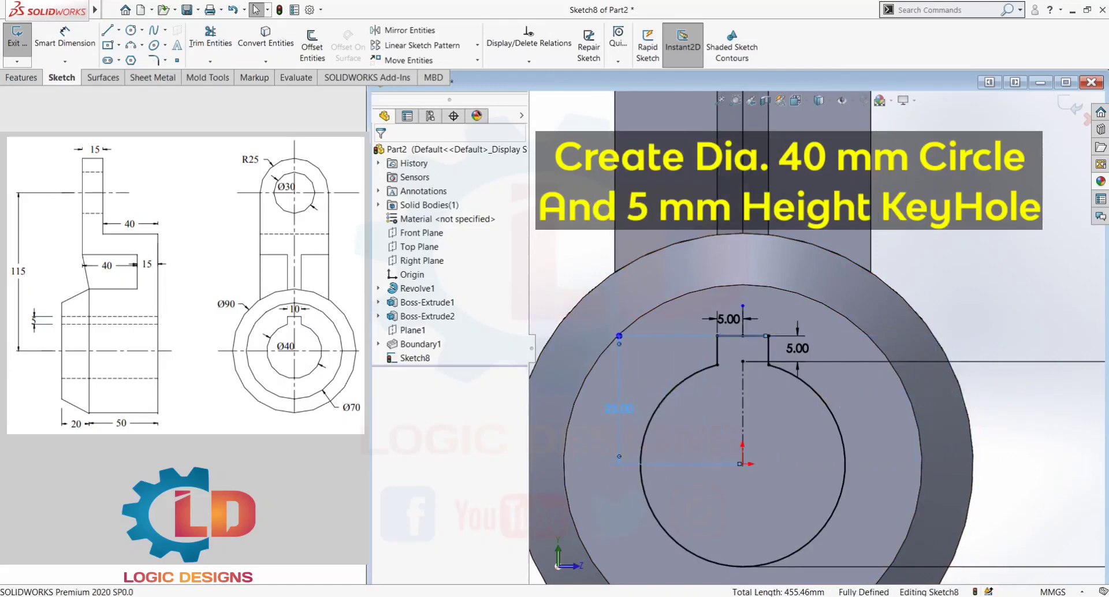
click(1053, 430)
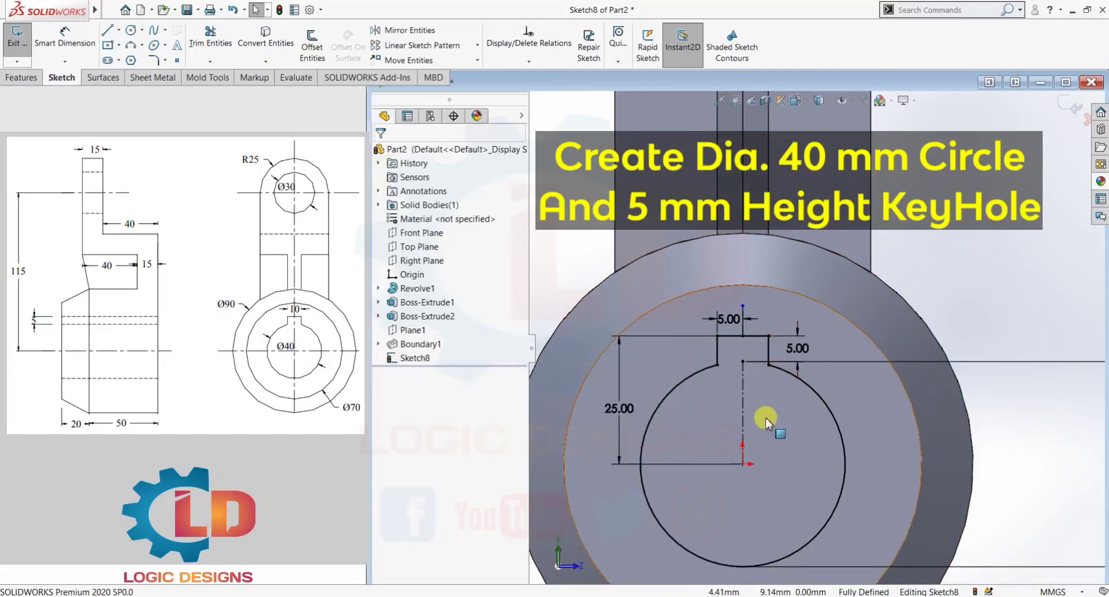
- Cut-extrude the bore and keyway profile through the hub with a blind depth of 115 mm
scroll(764, 422, up, 3)
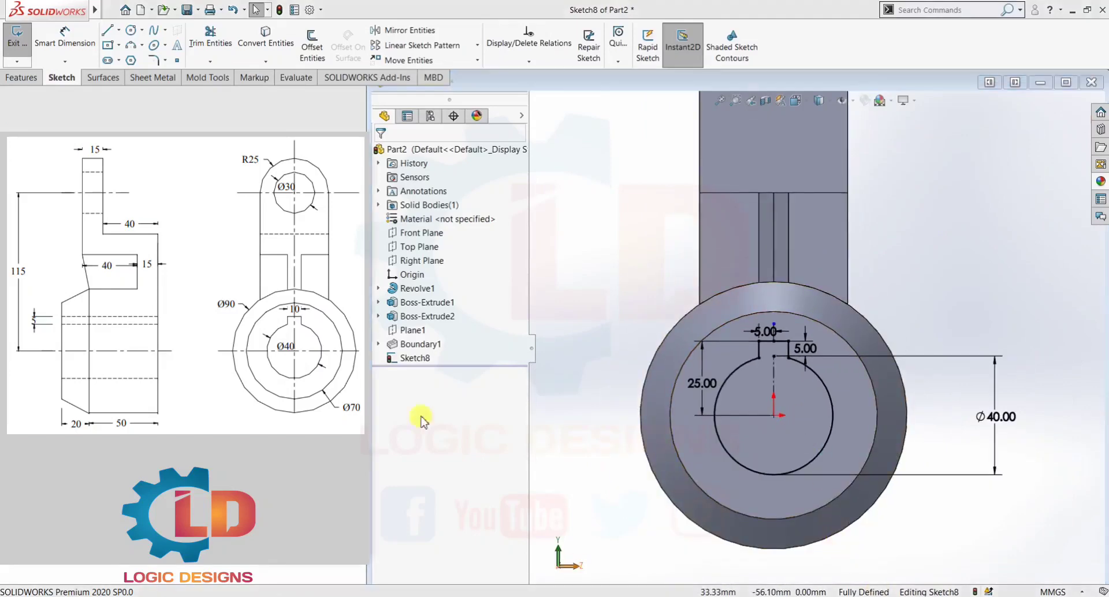
middle_drag(924, 300, 854, 320)
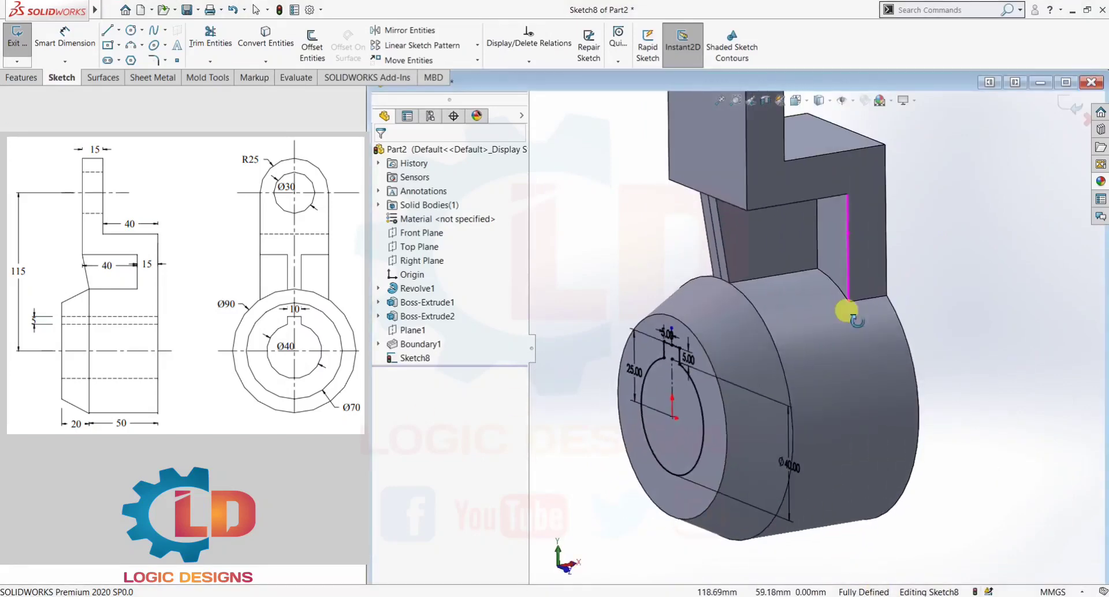
scroll(847, 312, up, 3)
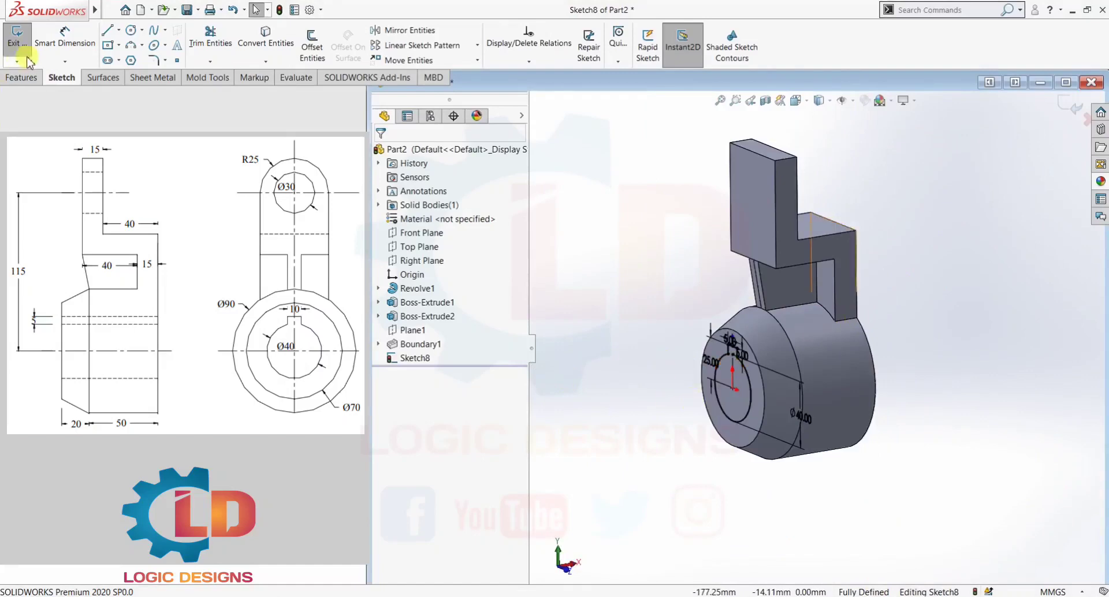
click(39, 78)
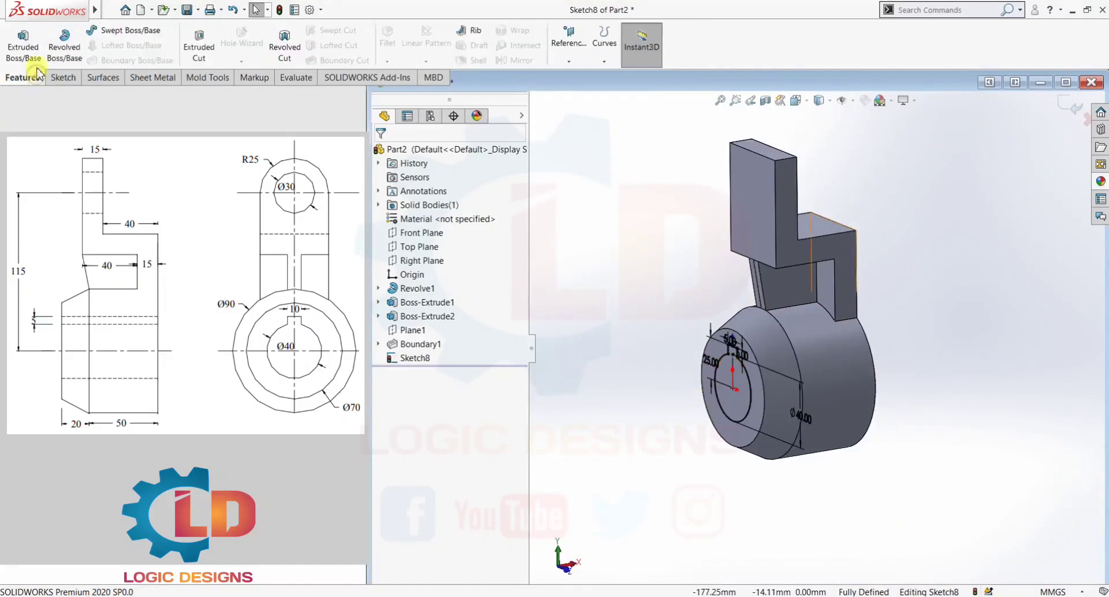
click(199, 49)
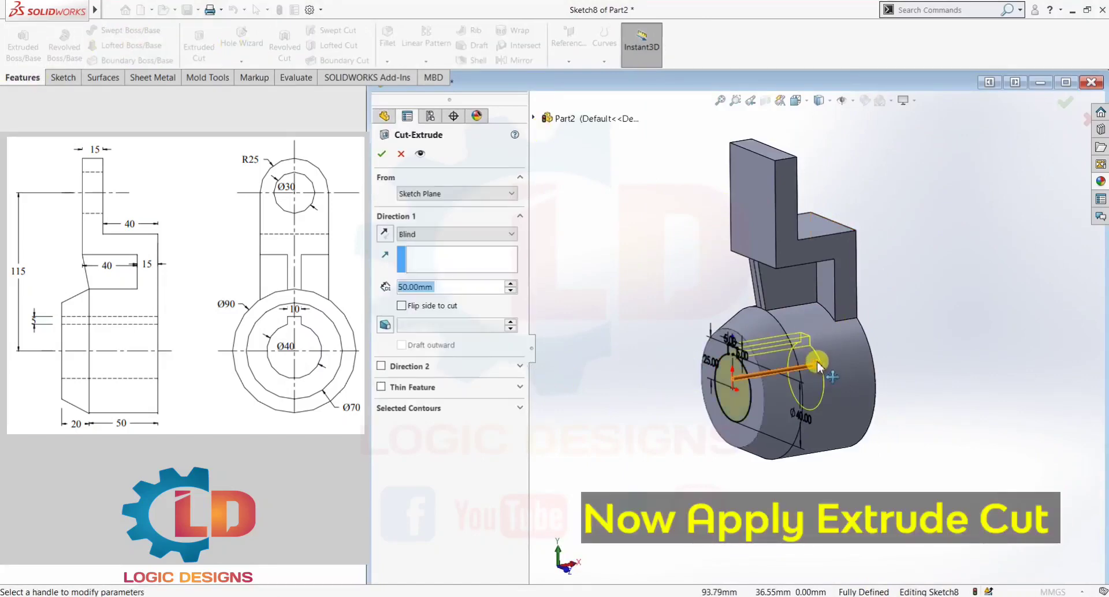
drag(818, 366, 911, 350)
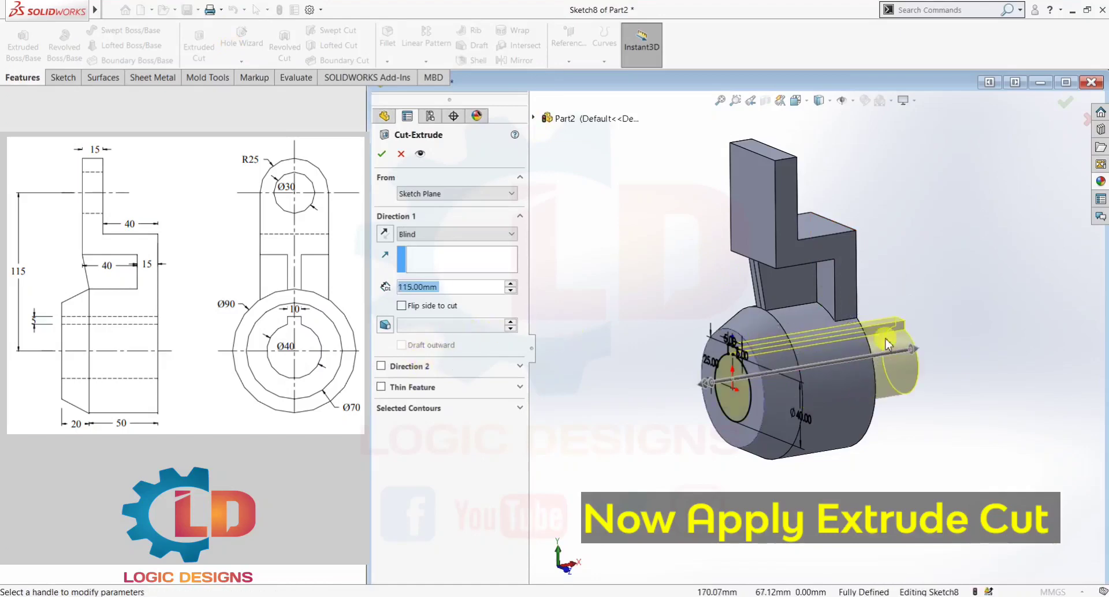
click(381, 153)
- Fillet the two short top edges of the upright arm plate with a 25 mm radius to round its end
middle_drag(857, 436, 968, 470)
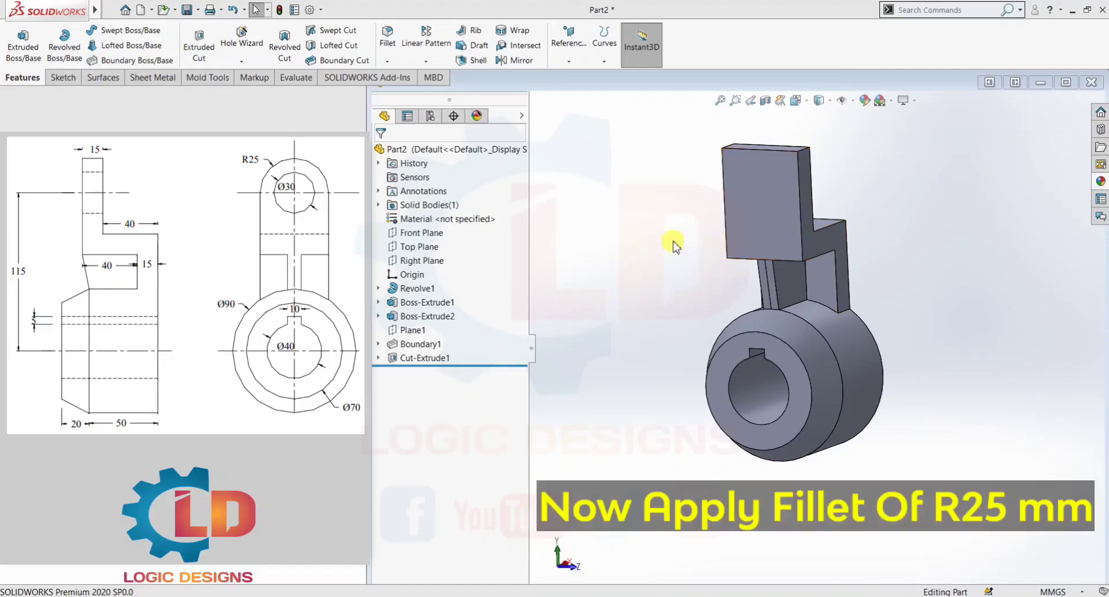
click(389, 39)
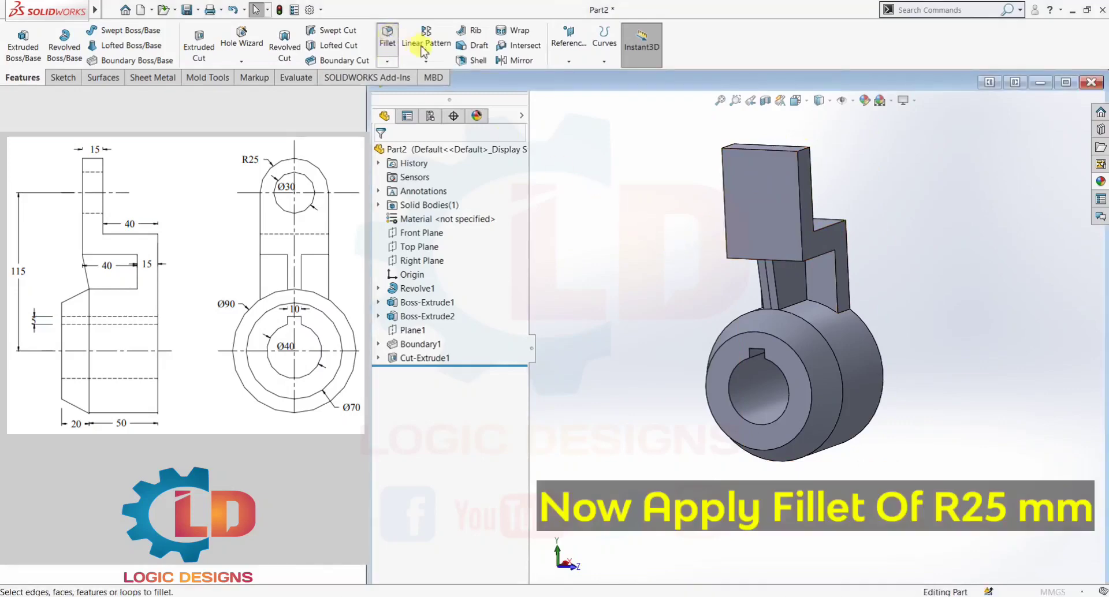
click(799, 150)
middle_drag(872, 203, 810, 192)
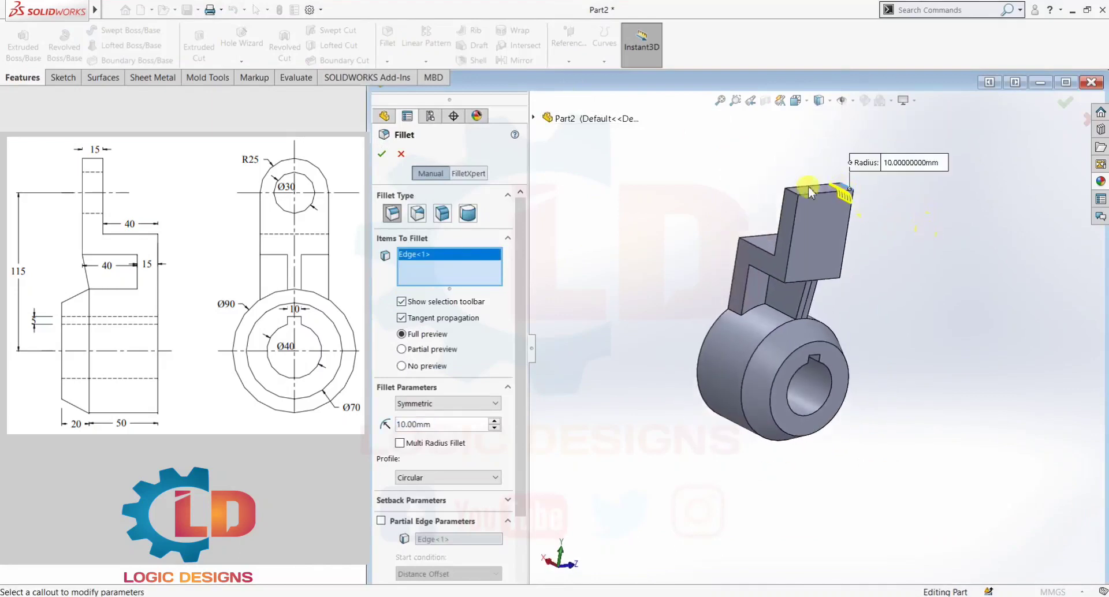
click(803, 190)
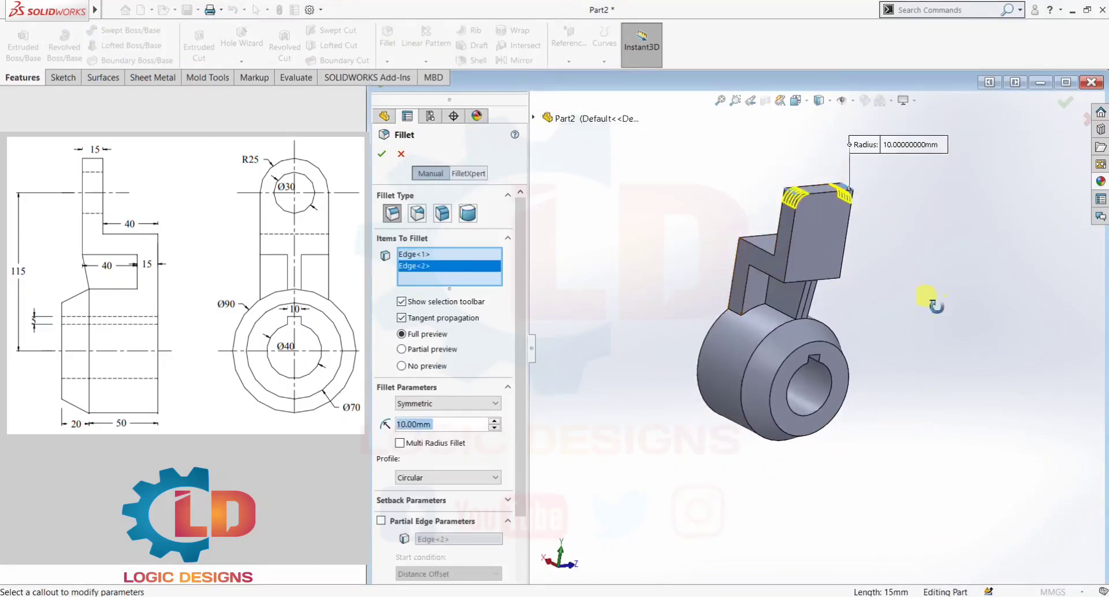
middle_drag(930, 301, 838, 275)
click(447, 425)
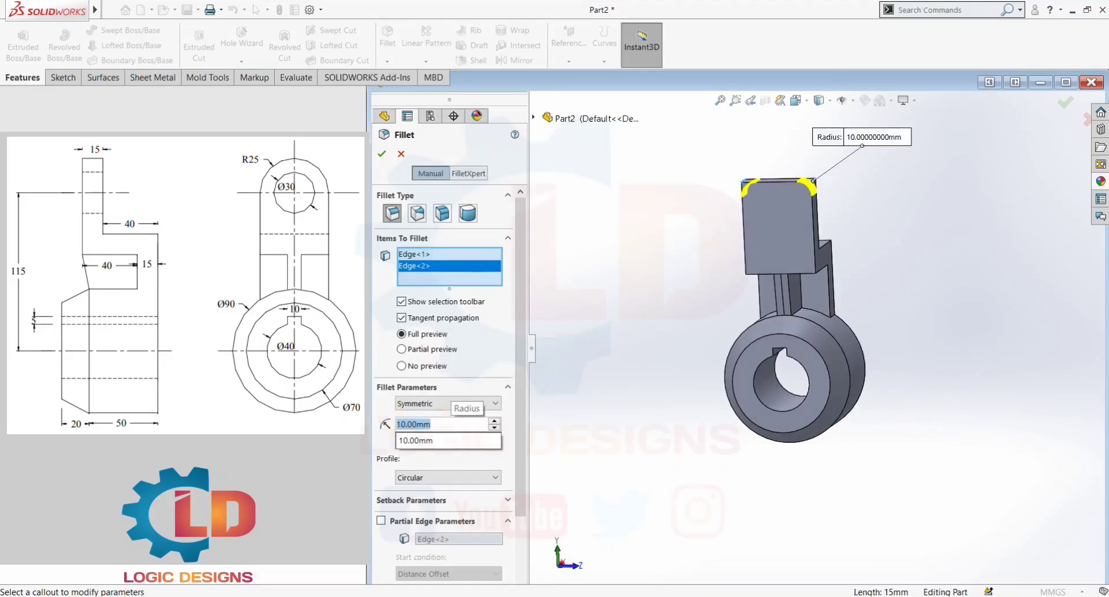
text(25)
key(Return)
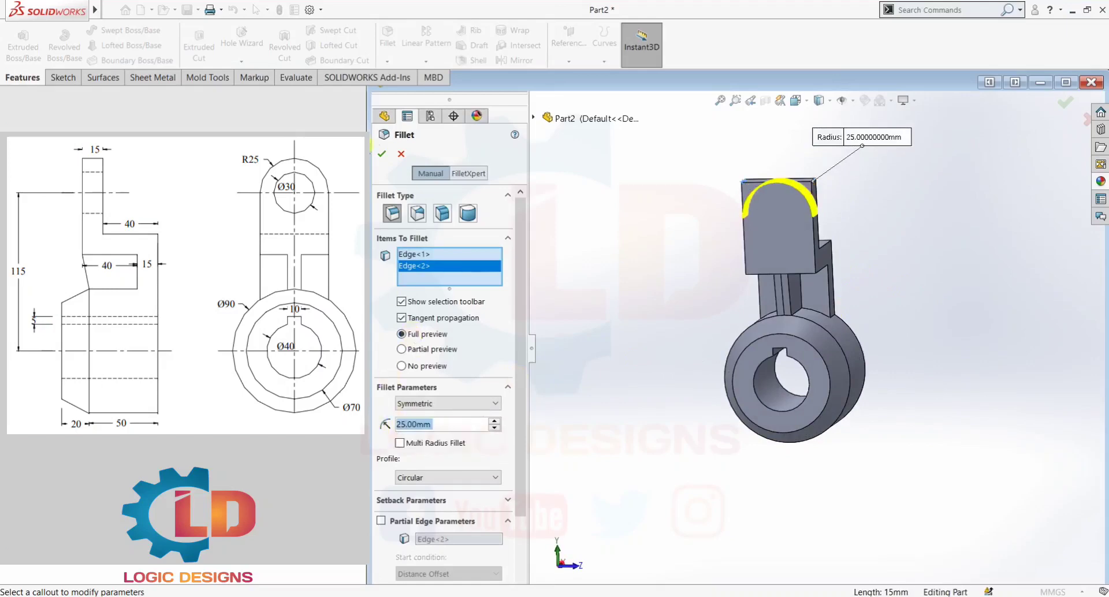
click(381, 154)
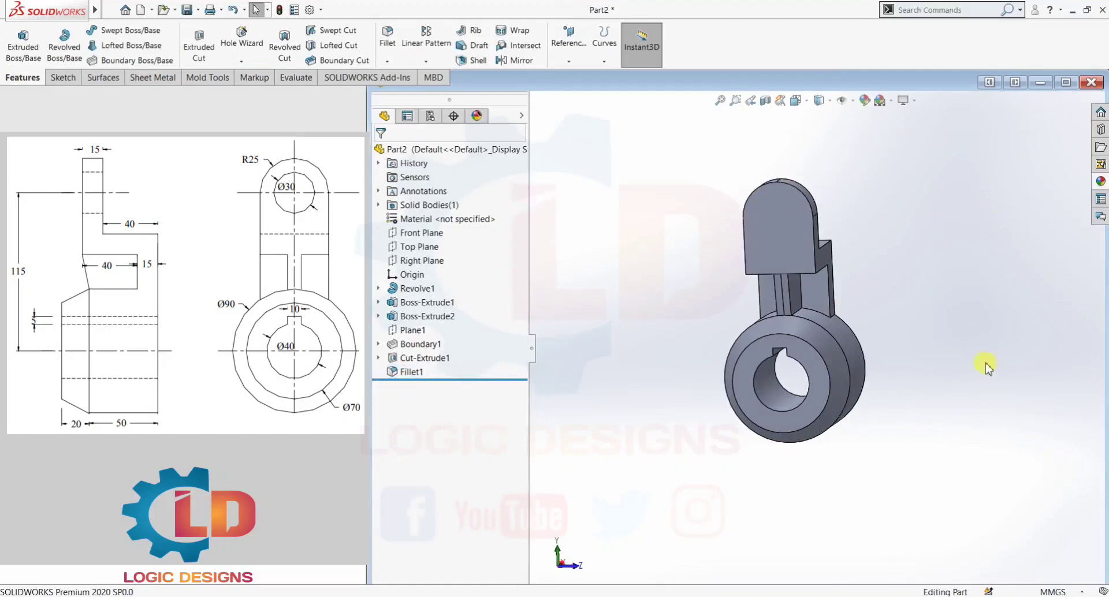
- Start a sketch on the rounded arm plate's front face and draw a circle of about 11.8 mm radius centred on the rounded end's arc centre
middle_drag(986, 365, 948, 368)
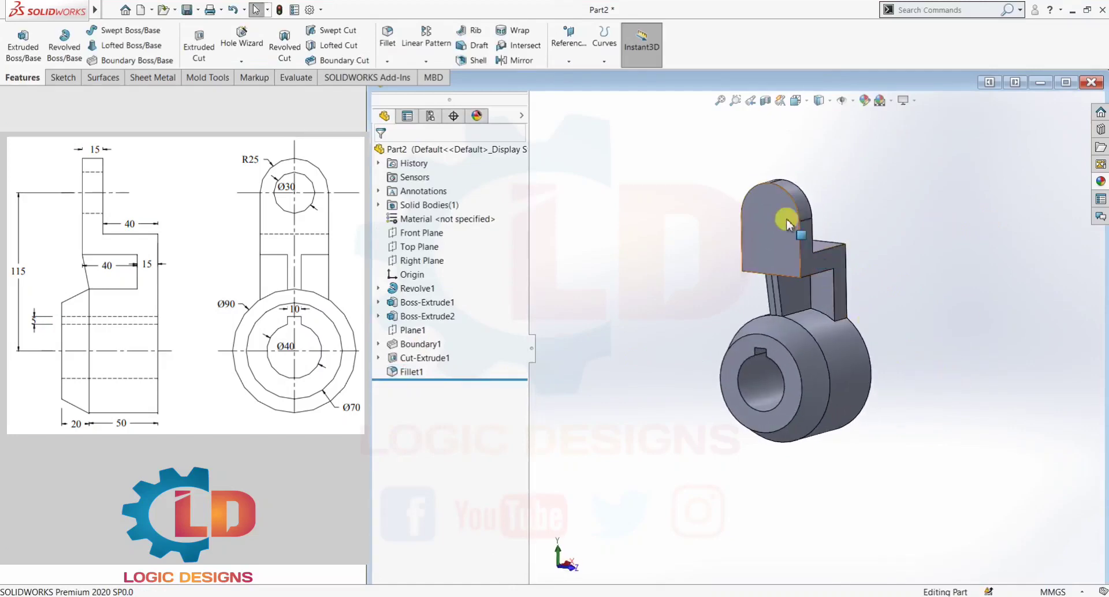
click(61, 78)
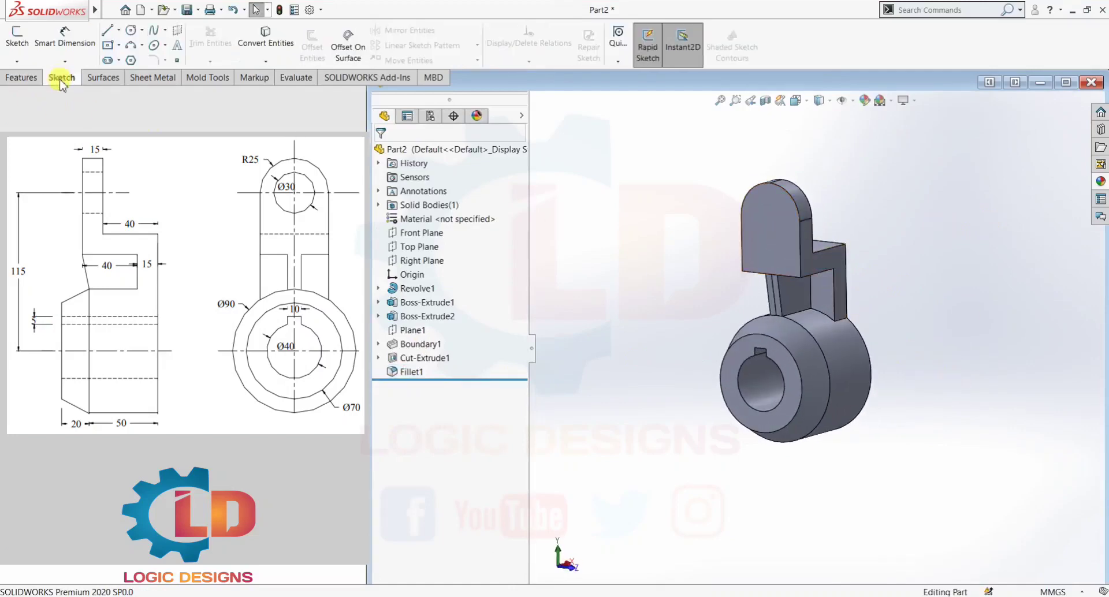
click(10, 51)
click(766, 230)
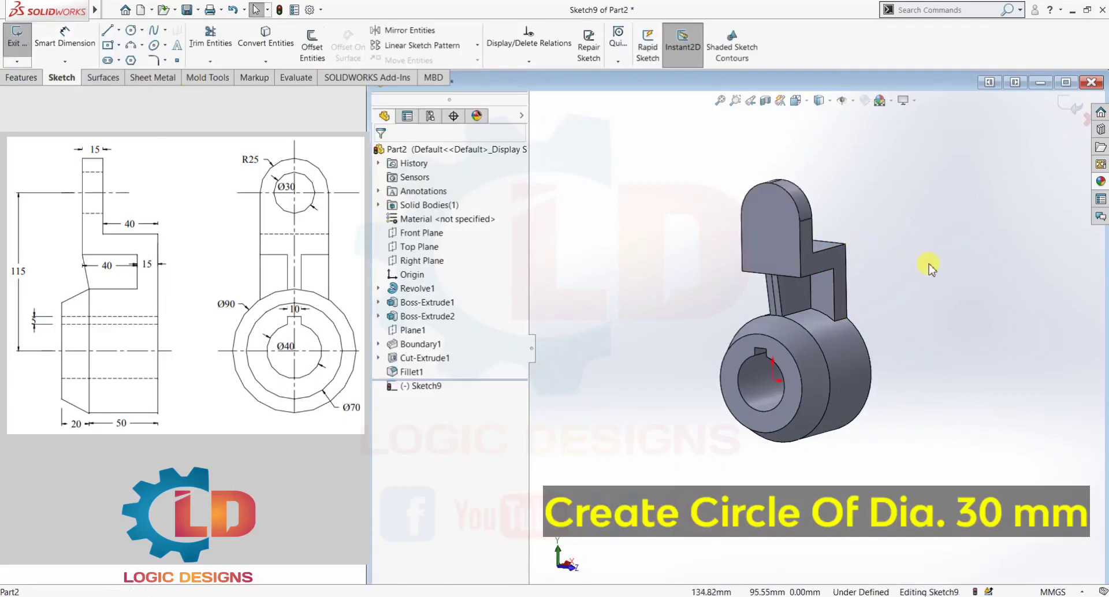
key(ctrl+8)
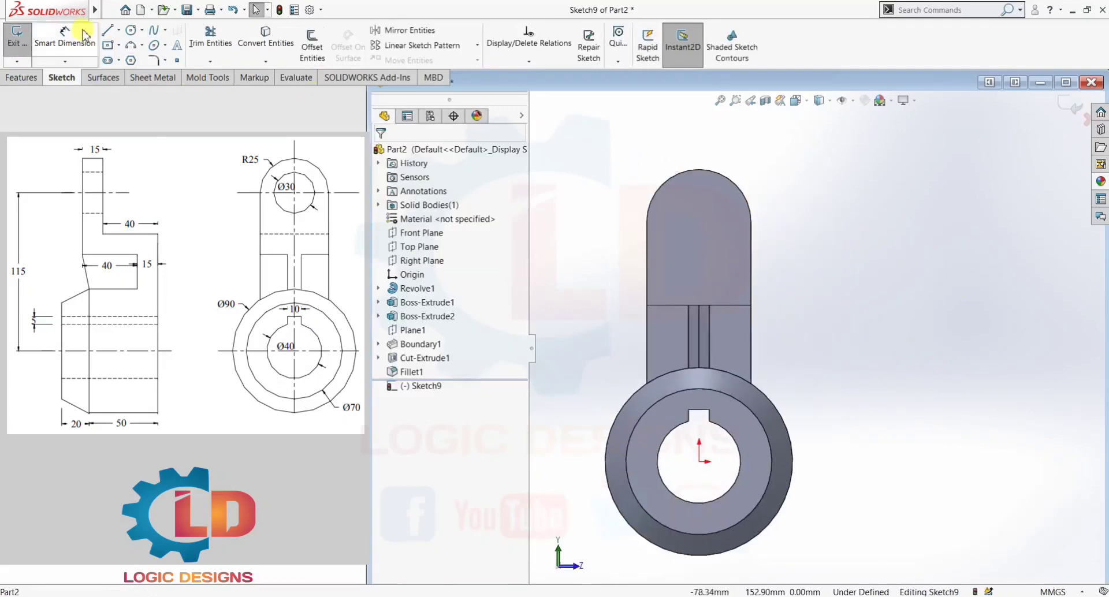
click(131, 31)
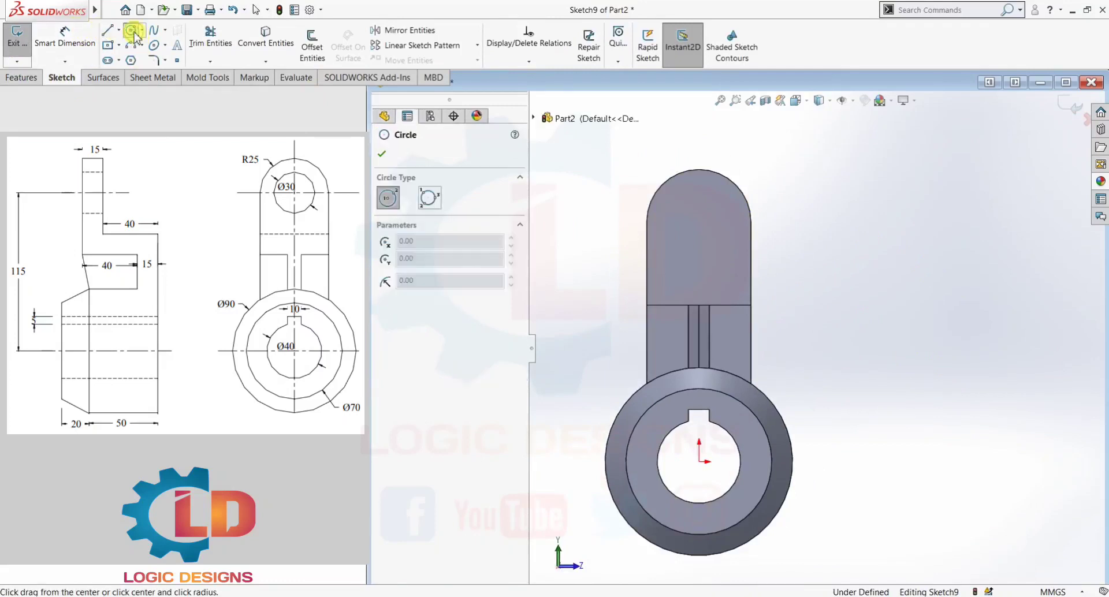
click(699, 222)
click(706, 254)
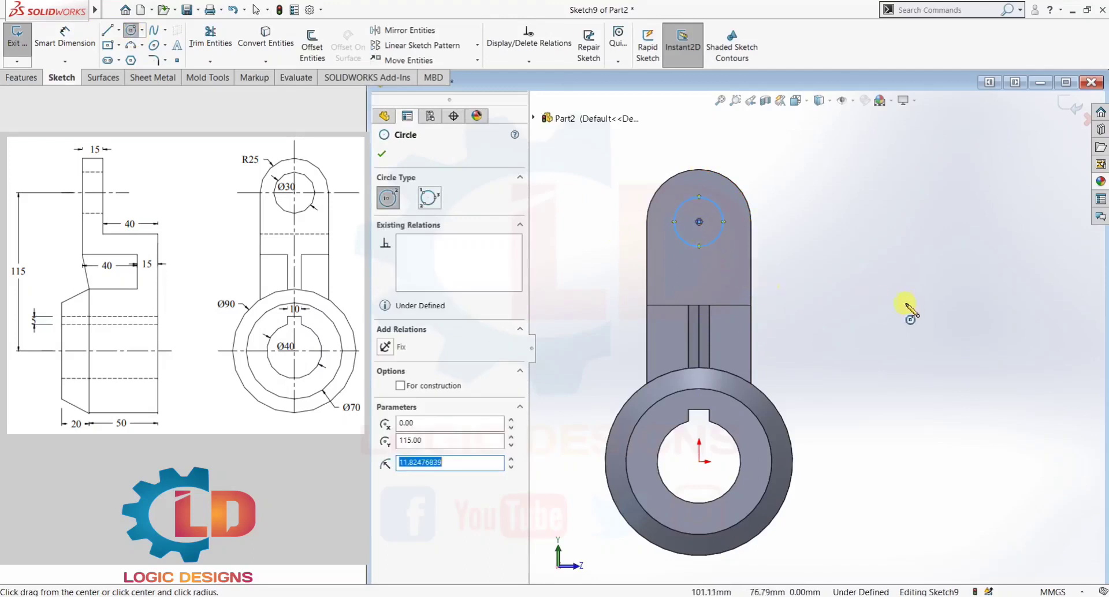
- Set the radius of the circle on the rounded arm end to 15 mm and finish the circle
double_click(448, 463)
text(15.00)
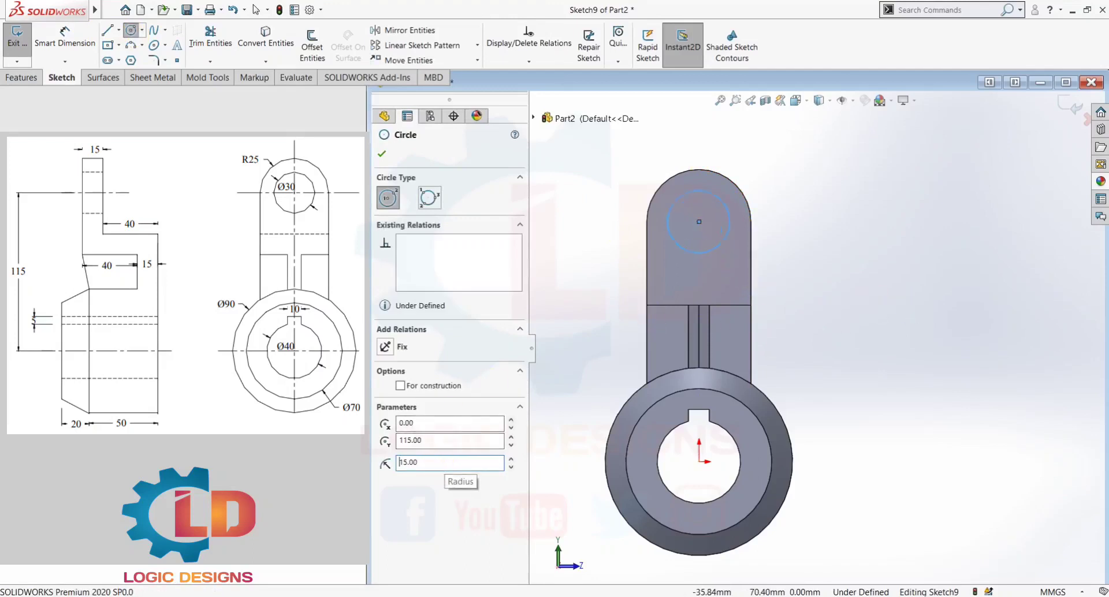
key(Escape)
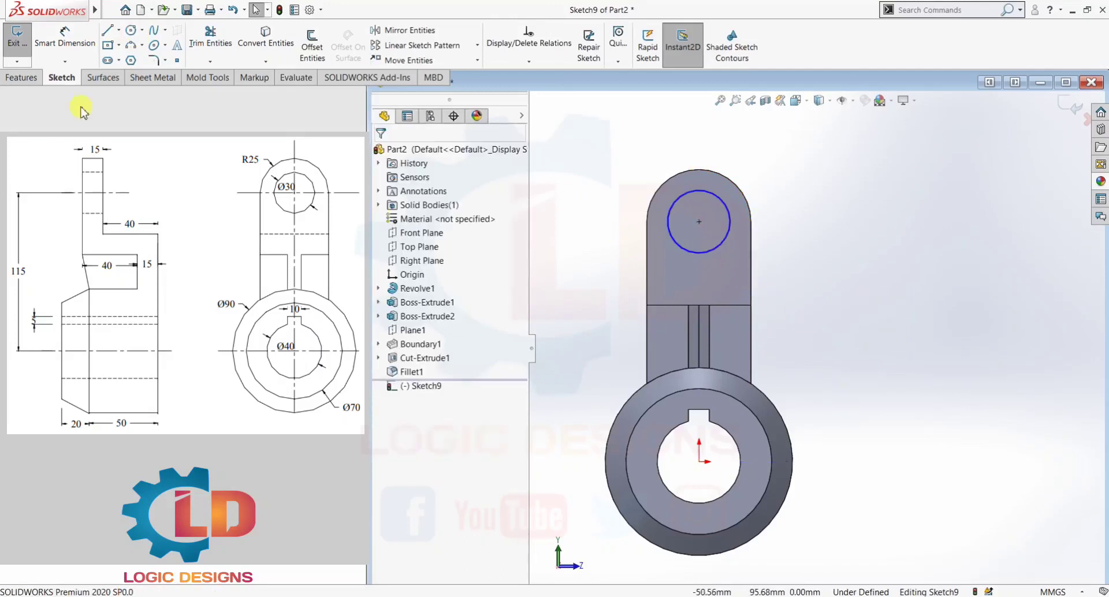
- Dimension the diameter of the arm hole circle, placing the dimension beside the rounded arm plate
click(64, 38)
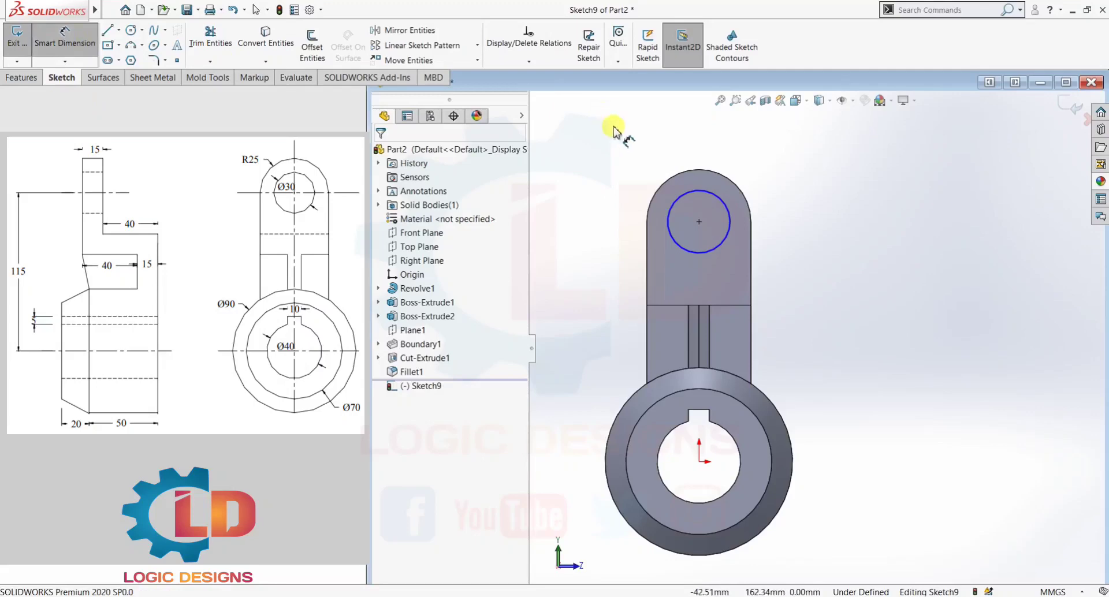
click(727, 214)
click(834, 231)
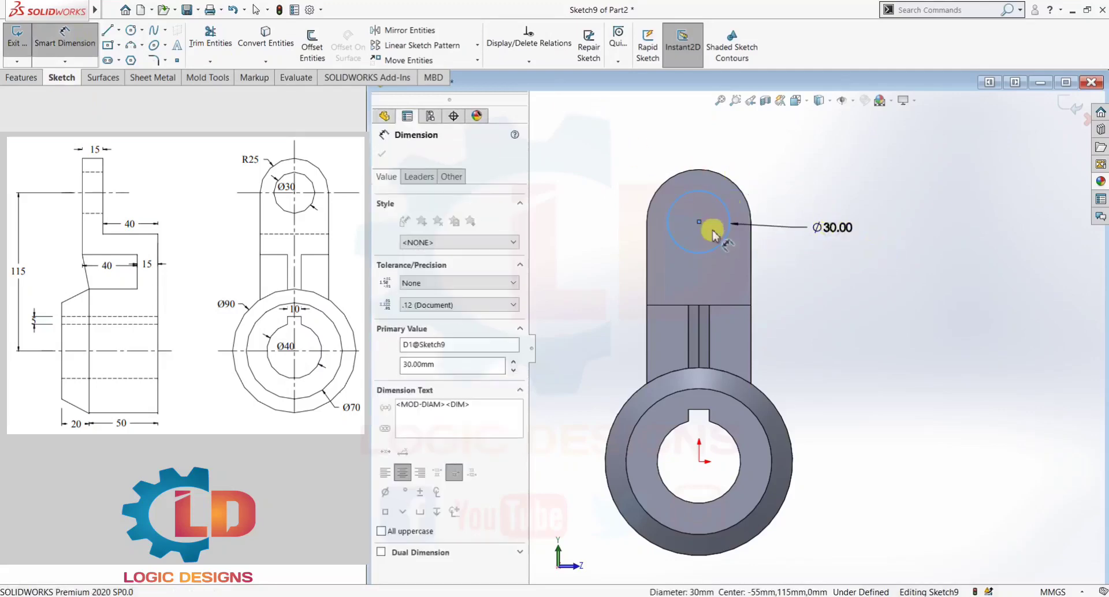
click(784, 210)
key(Escape)
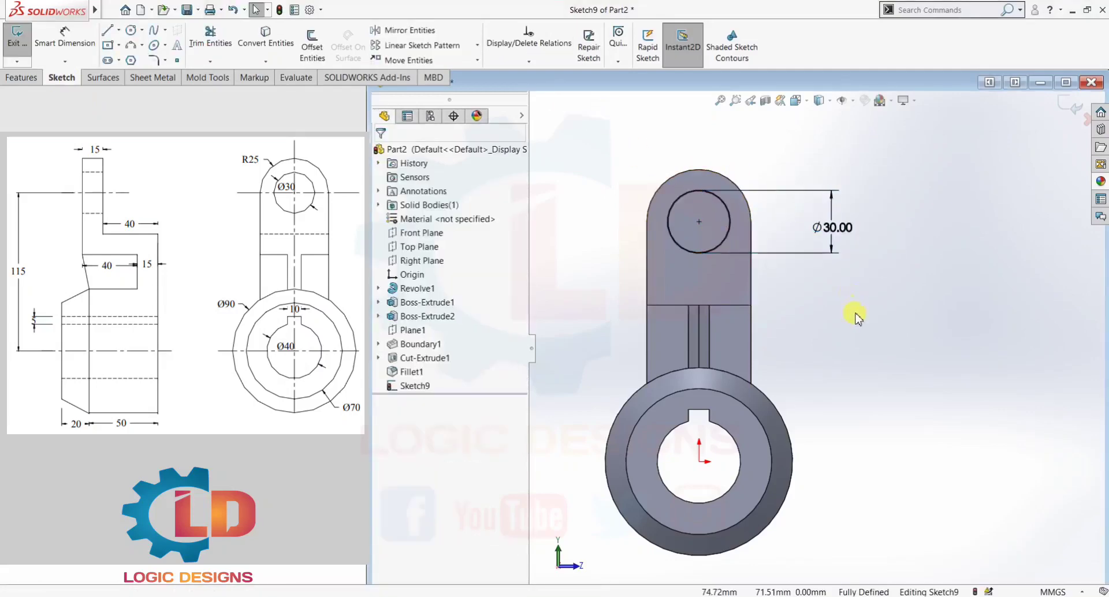
- Cut-extrude the circle through the arm plate with a blind depth of 115 mm to make the arm hole
middle_drag(856, 315, 817, 317)
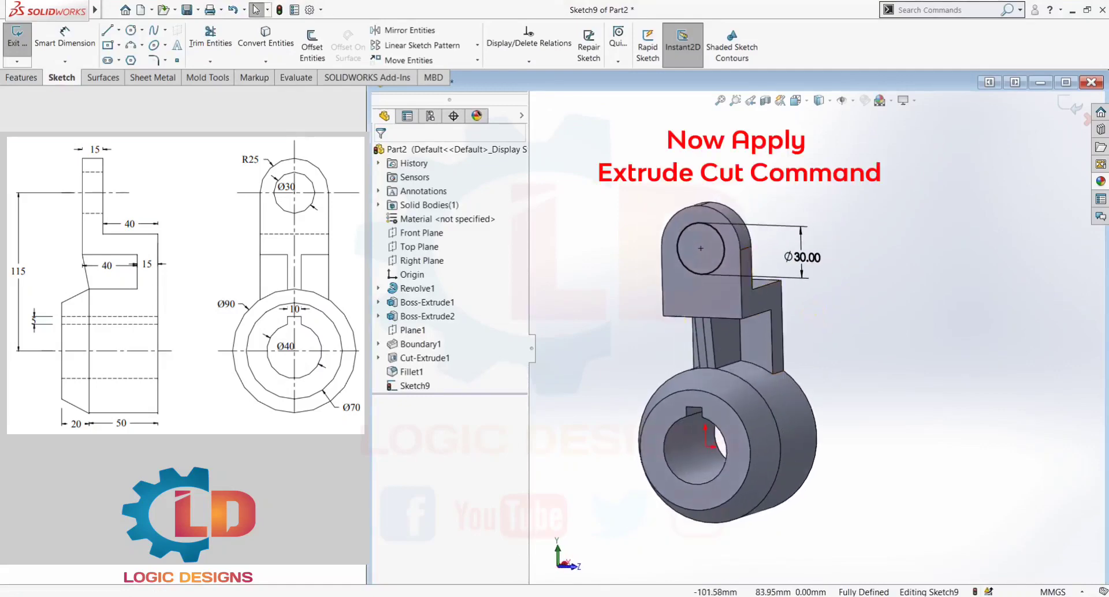
click(29, 78)
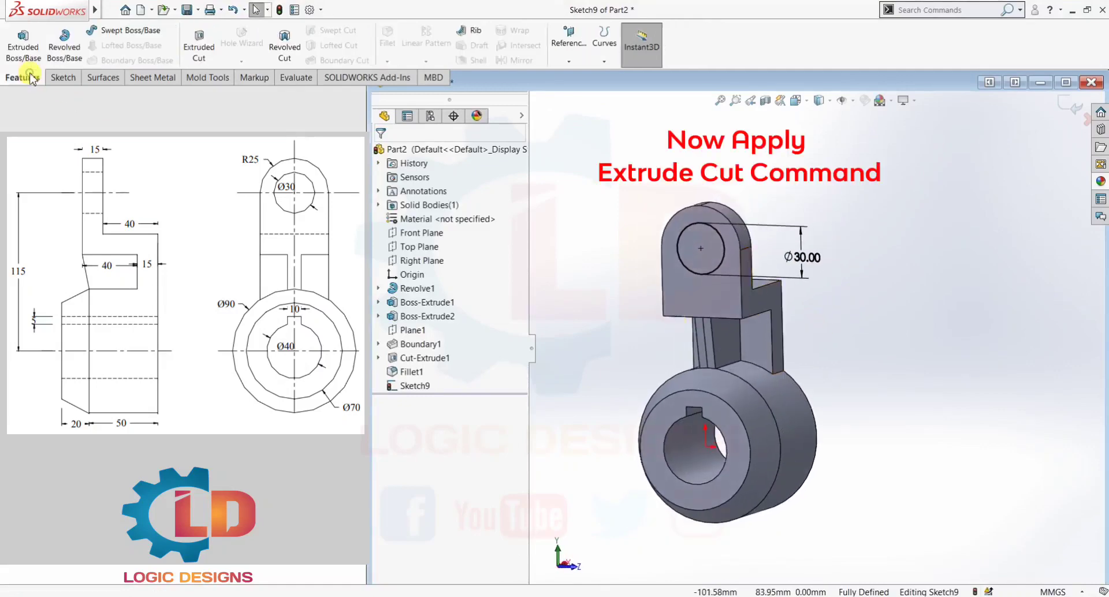
click(198, 44)
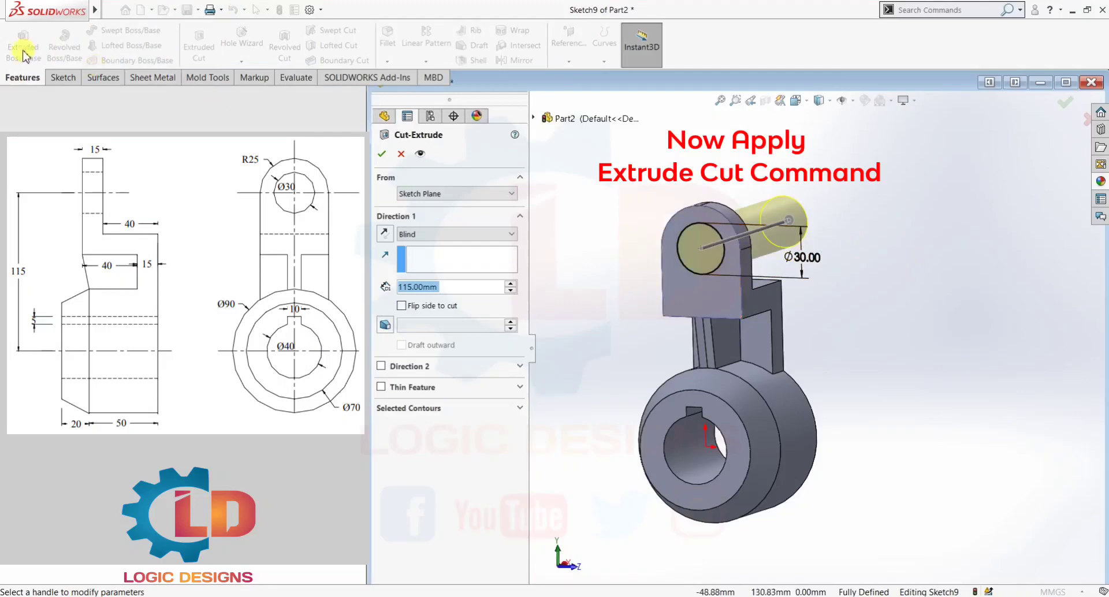
click(383, 154)
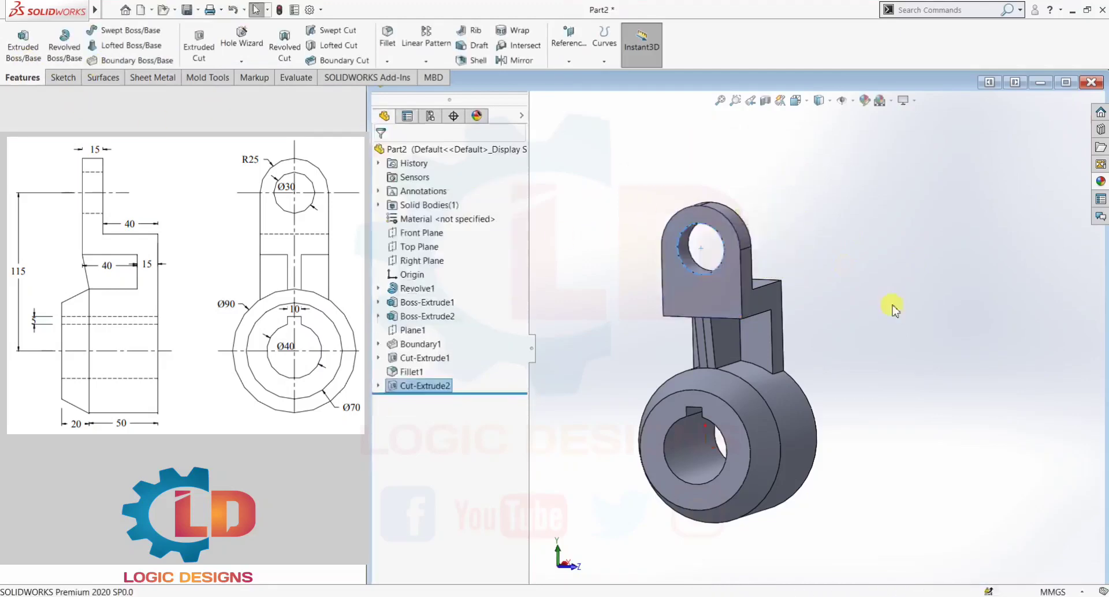
- Display the finished bracket in four viewports to compare its front, left, top and pictorial views with the reference drawing
middle_drag(894, 317, 948, 381)
scroll(901, 384, down, 3)
scroll(874, 351, down, 2)
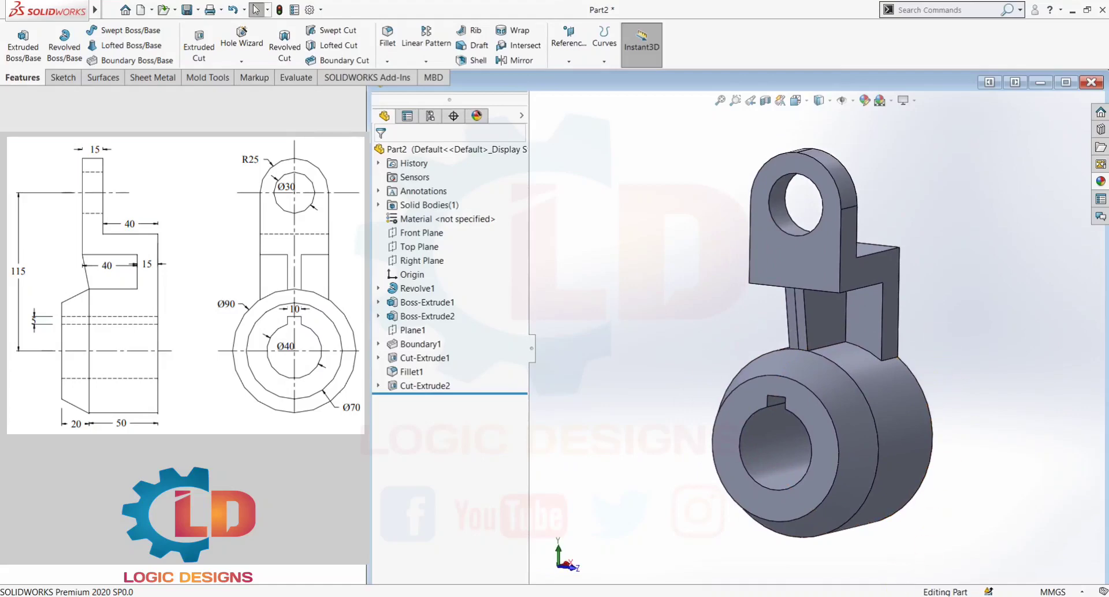
click(798, 100)
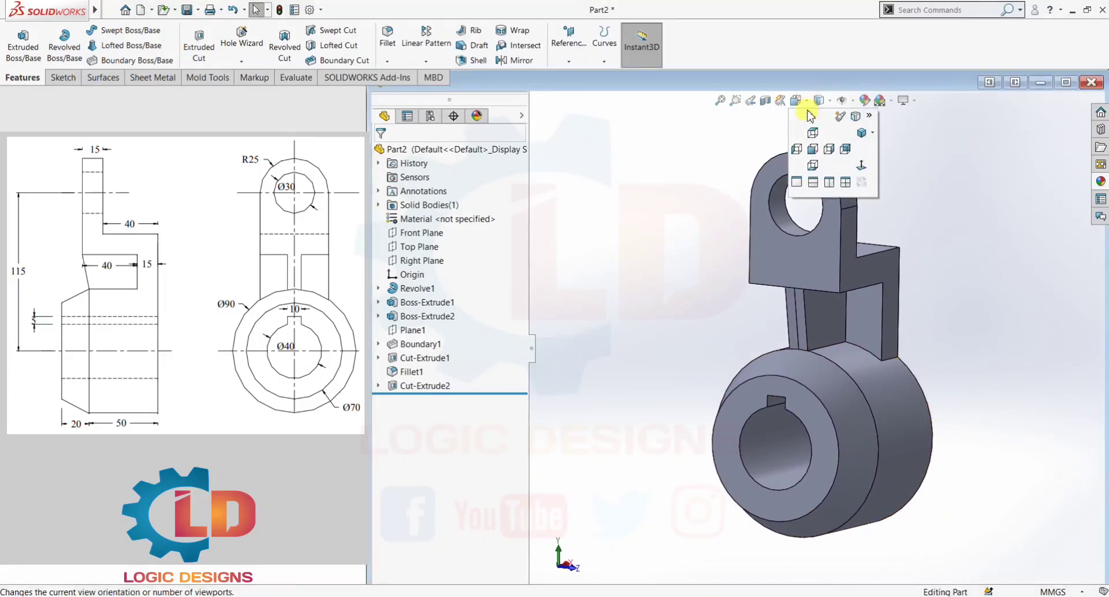
click(849, 185)
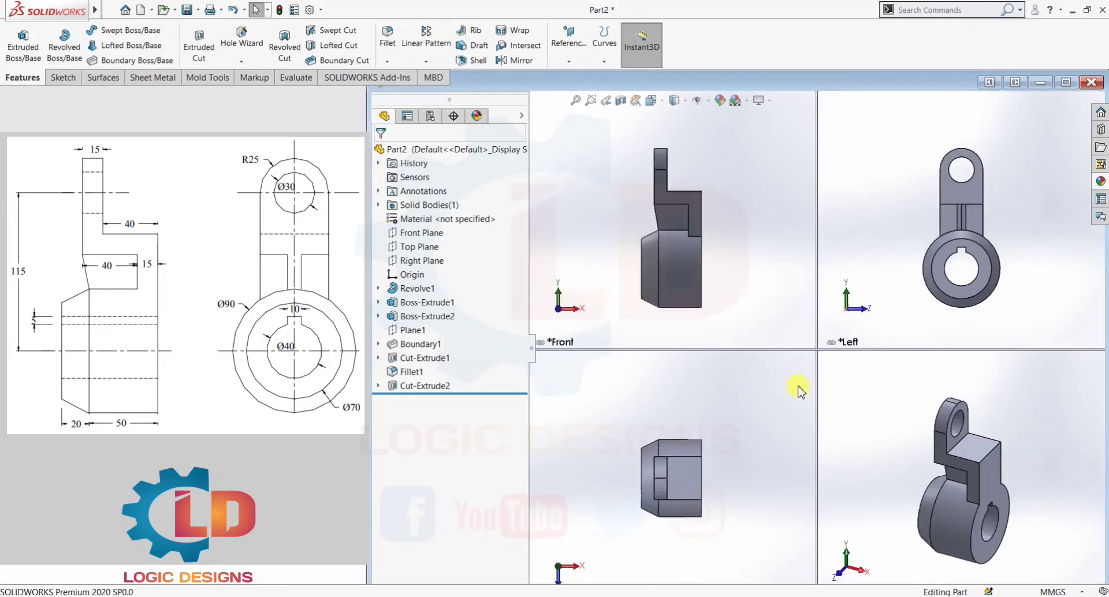
scroll(1011, 488, up, 1)
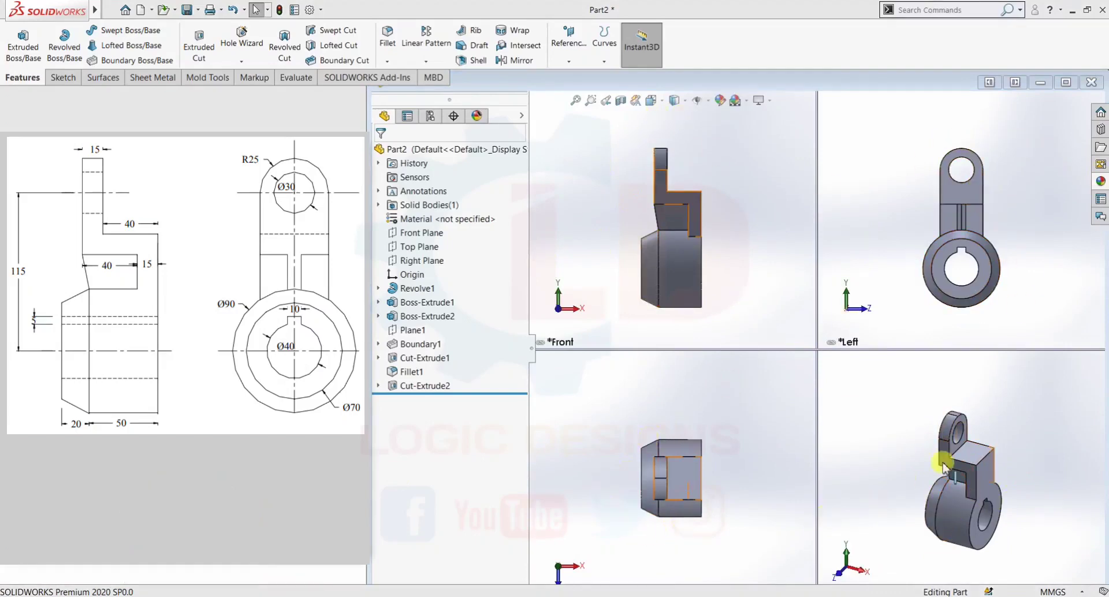
scroll(955, 477, up, 1)
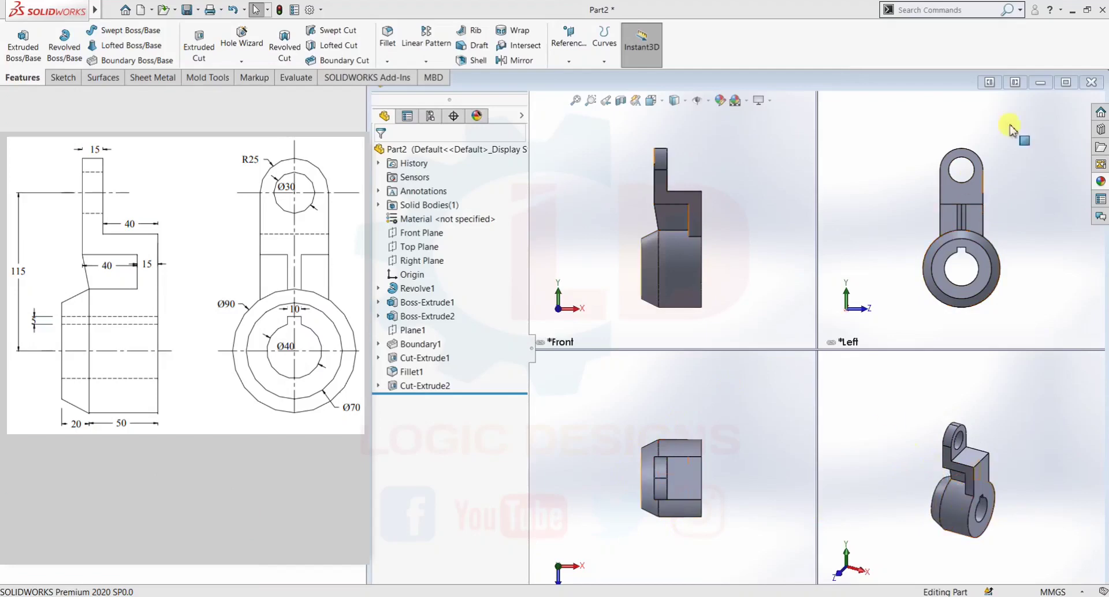
- Maximise the part window and inspect the finished bracket from several angles in a single view
click(1065, 83)
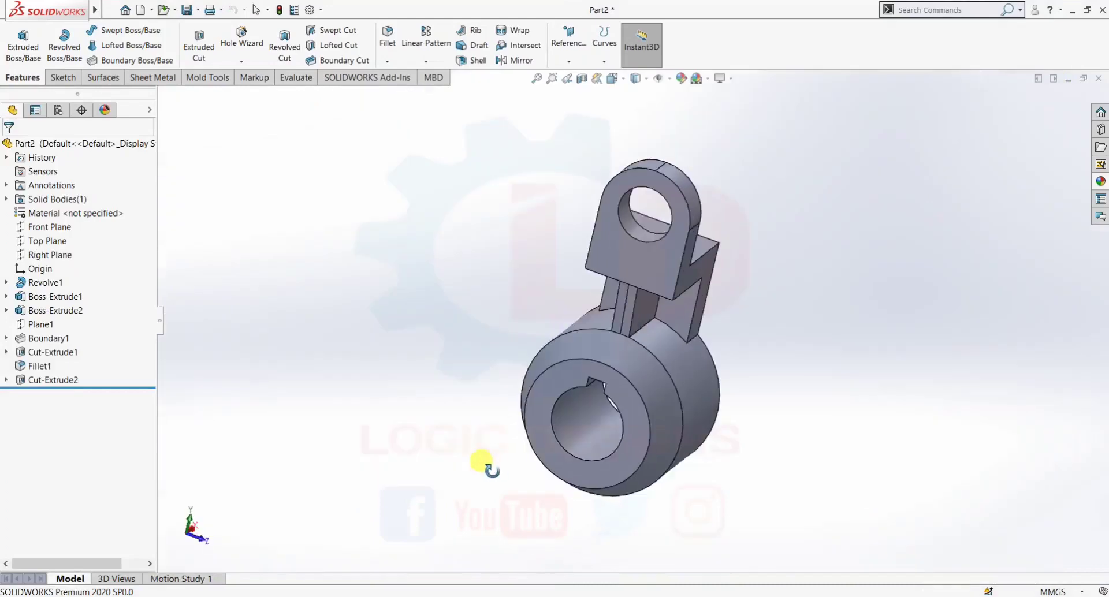
middle_drag(481, 461, 455, 422)
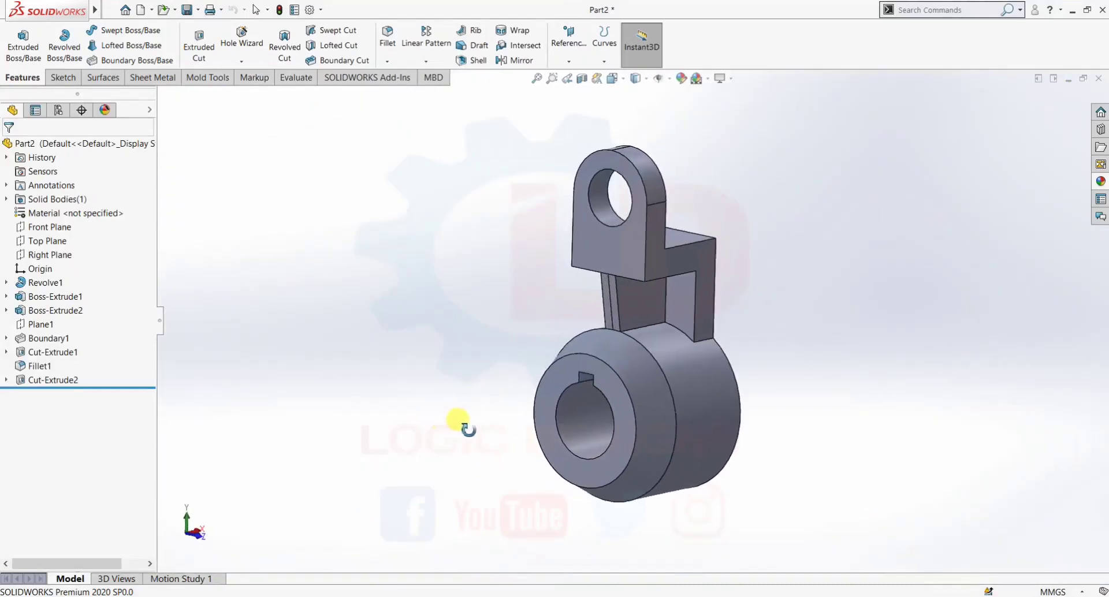
mouse_move(780, 434)
middle_down()
mouse_move(805, 433)
mouse_move(775, 421)
mouse_move(789, 443)
middle_up()
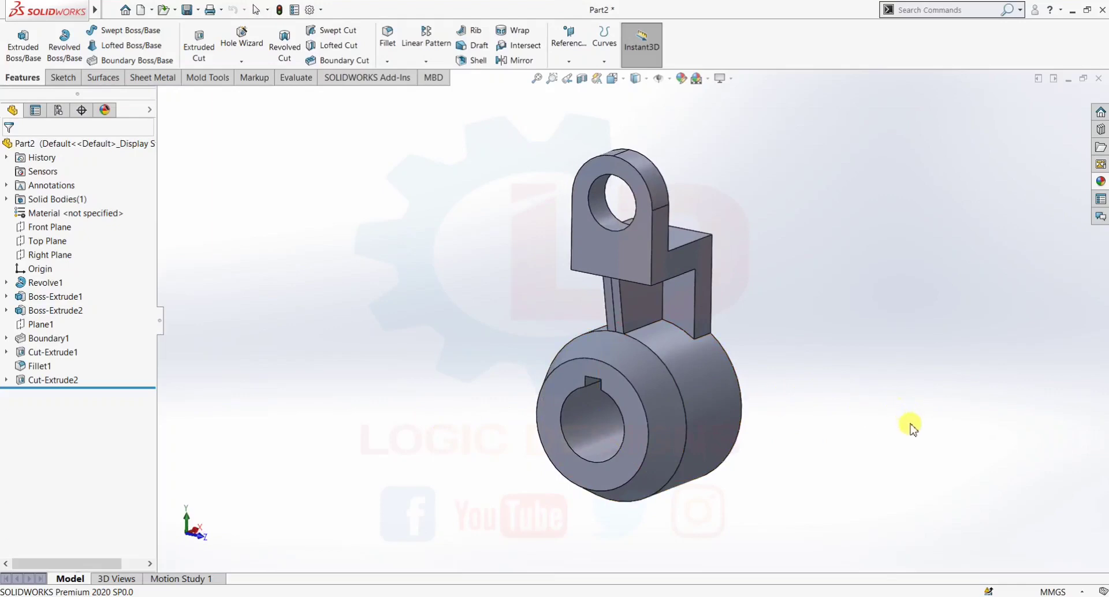
middle_drag(911, 429, 905, 411)
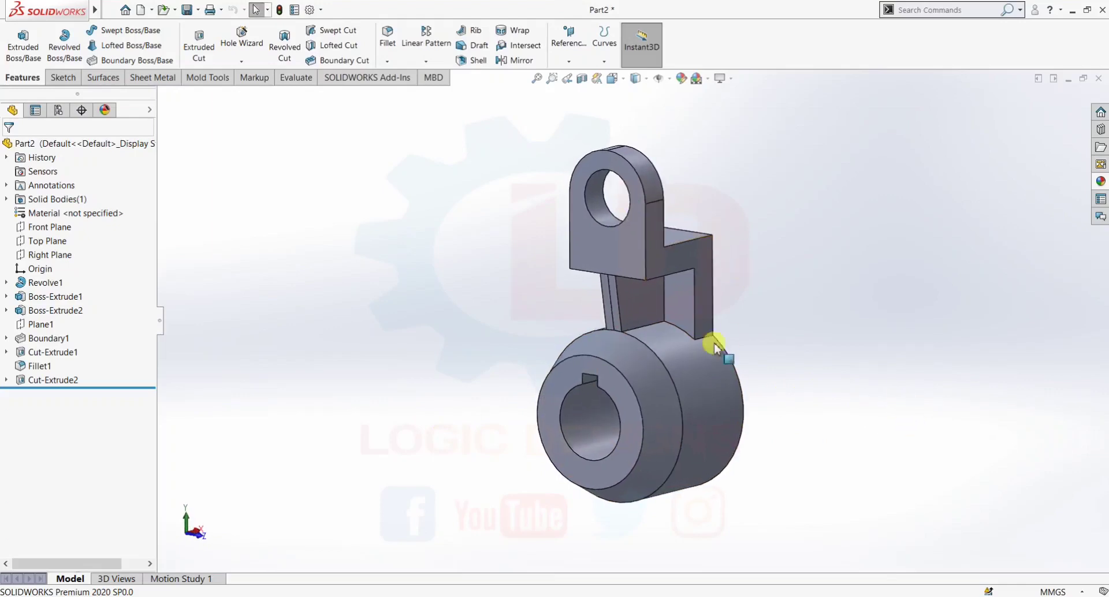